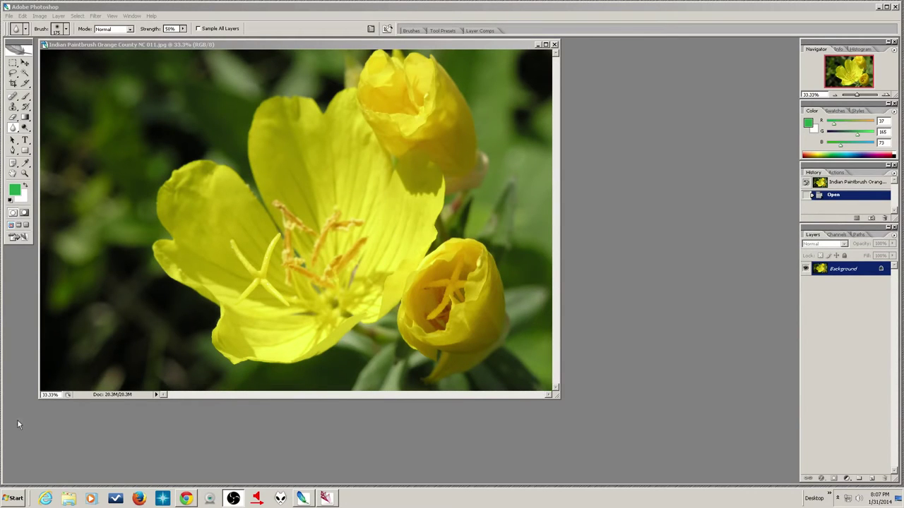
# Search the computer's programs and files for zoomit.
pyautogui.click(16, 498)
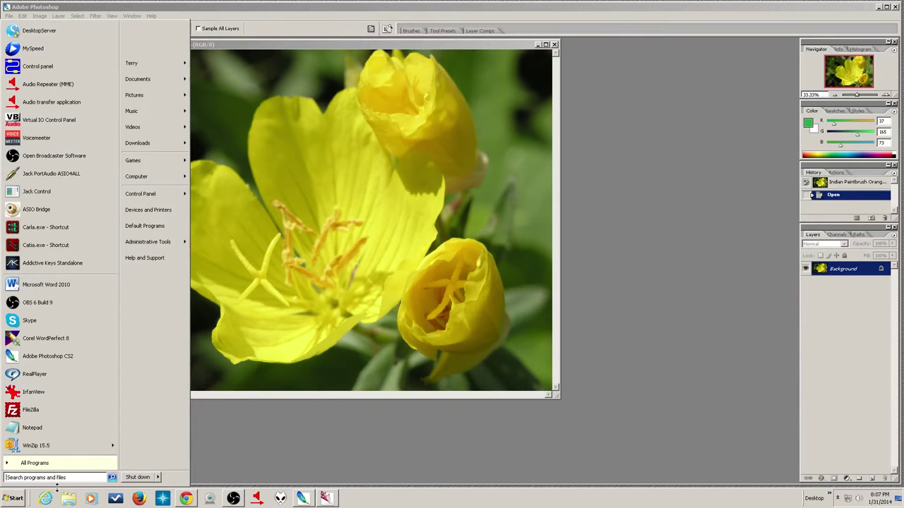
pyautogui.write('zoomit')
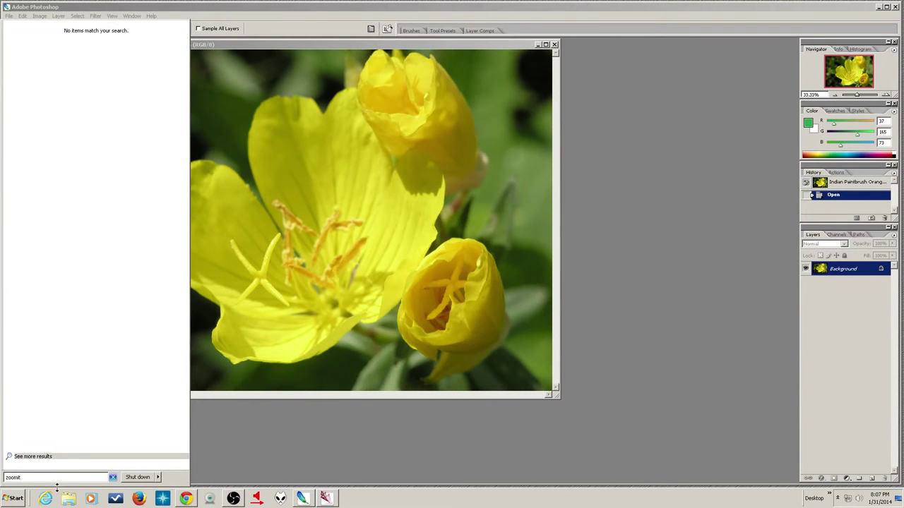
pyautogui.press('Escape')
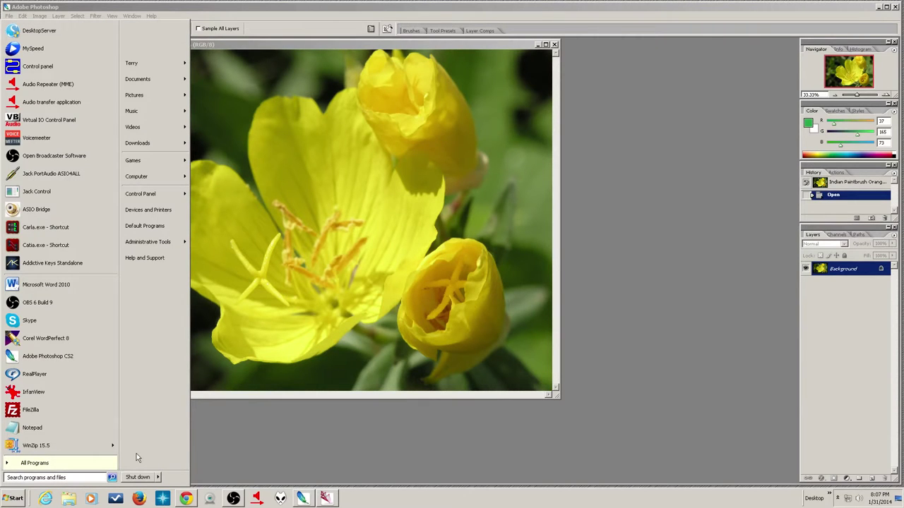
pyautogui.click(675, 233)
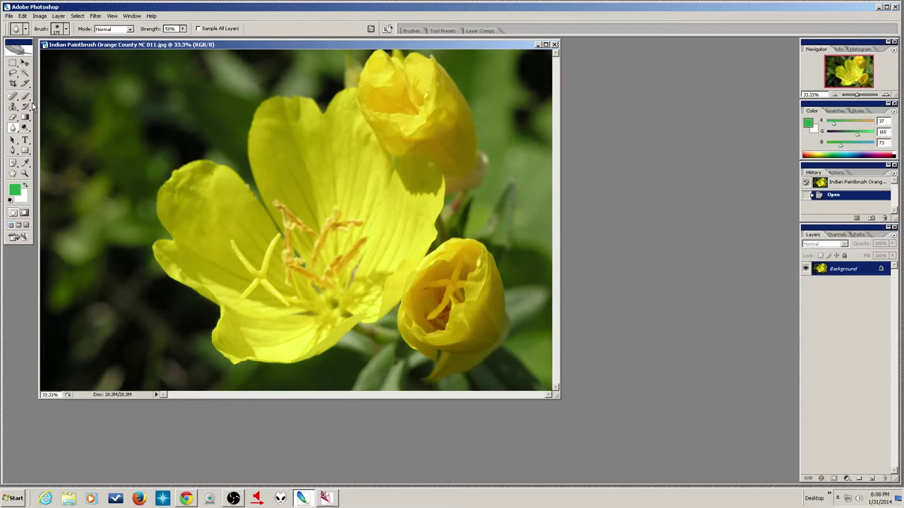
# Erase a zigzag area beside the open flower using the Eraser with a 90 px brush, and undo the stroke.
pyautogui.click(13, 117)
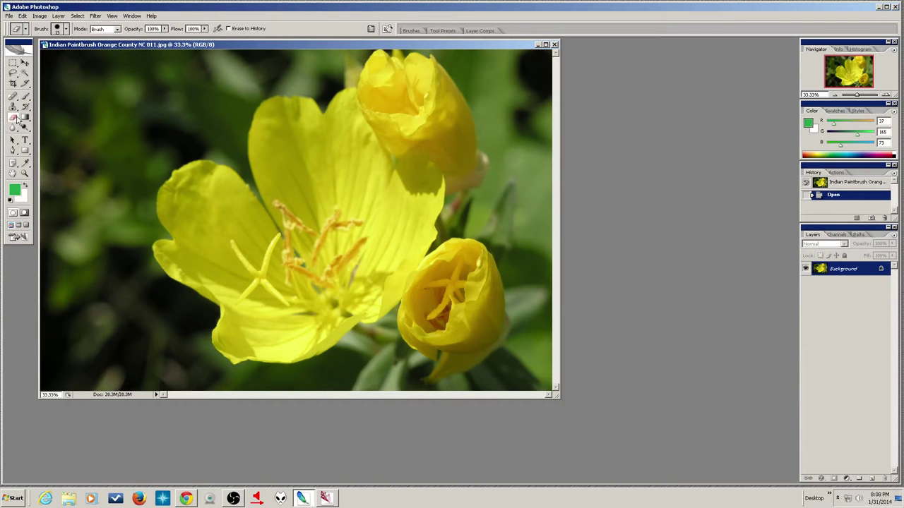
pyautogui.press(']')
pyautogui.press(']')
pyautogui.press(']')
pyautogui.press(']')
pyautogui.press(']')
pyautogui.press(']')
pyautogui.press(']')
pyautogui.press(']')
pyautogui.press(']')
pyautogui.press(']')
pyautogui.press(']')
pyautogui.press(']')
pyautogui.moveTo(122, 111)
pyautogui.mouseDown()
pyautogui.moveTo(134, 140)
pyautogui.moveTo(163, 157)
pyautogui.moveTo(145, 185)
pyautogui.moveTo(126, 192)
pyautogui.moveTo(176, 148)
pyautogui.moveTo(199, 147)
pyautogui.moveTo(141, 197)
pyautogui.mouseUp()
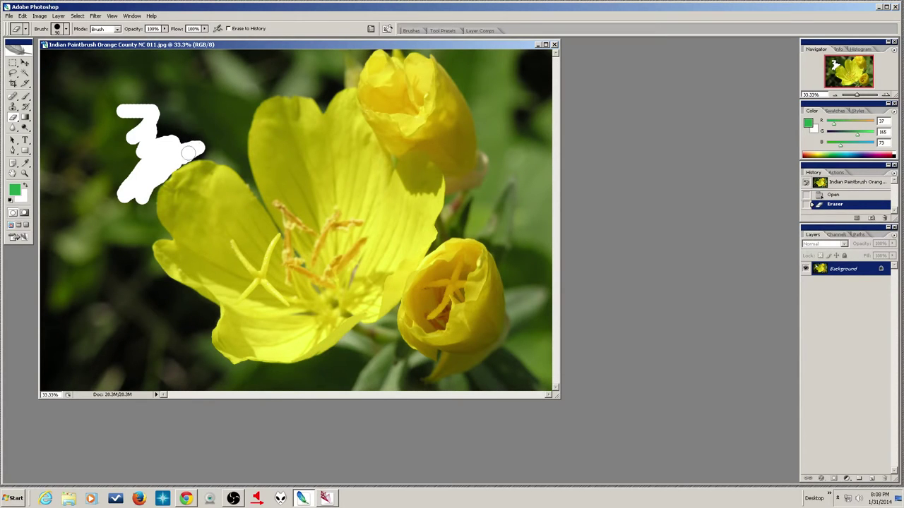
pyautogui.hotkey('ctrl', 'z')
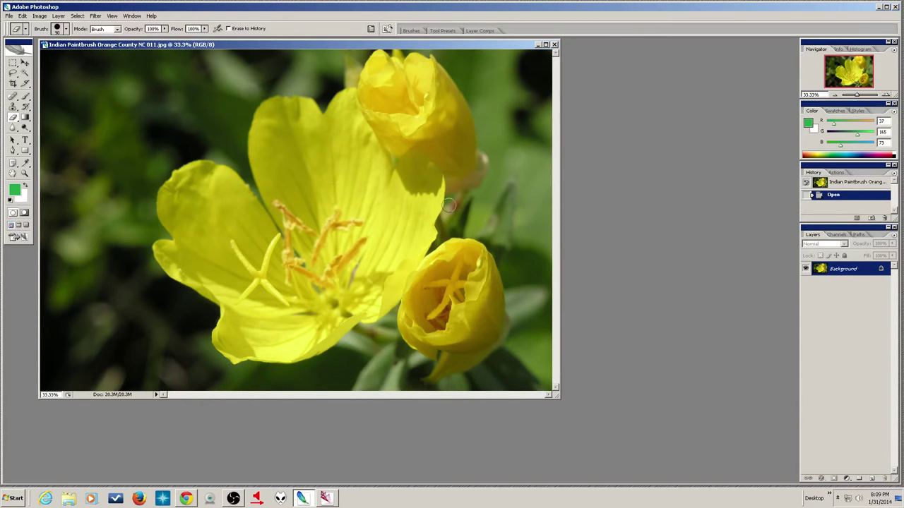
# Duplicate the Background layer, copy that duplicate once more, and delete the second copy.
pyautogui.click(845, 269)
pyautogui.moveTo(846, 271); pyautogui.dragTo(873, 480)
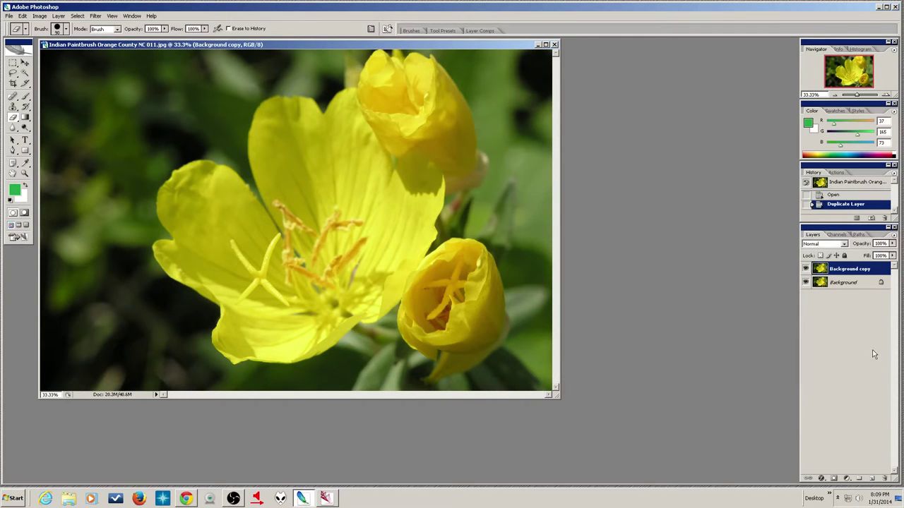
pyautogui.hotkey('ctrl', 'j')
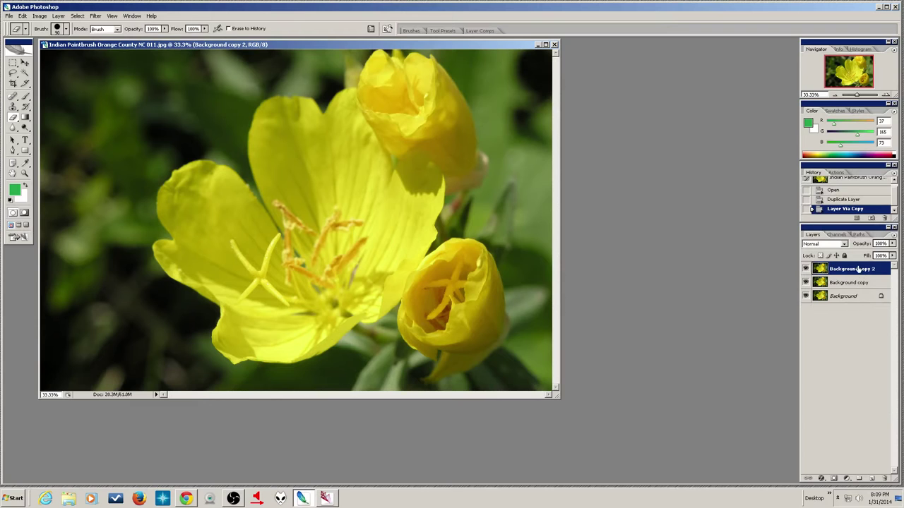
pyautogui.moveTo(858, 269); pyautogui.dragTo(885, 479)
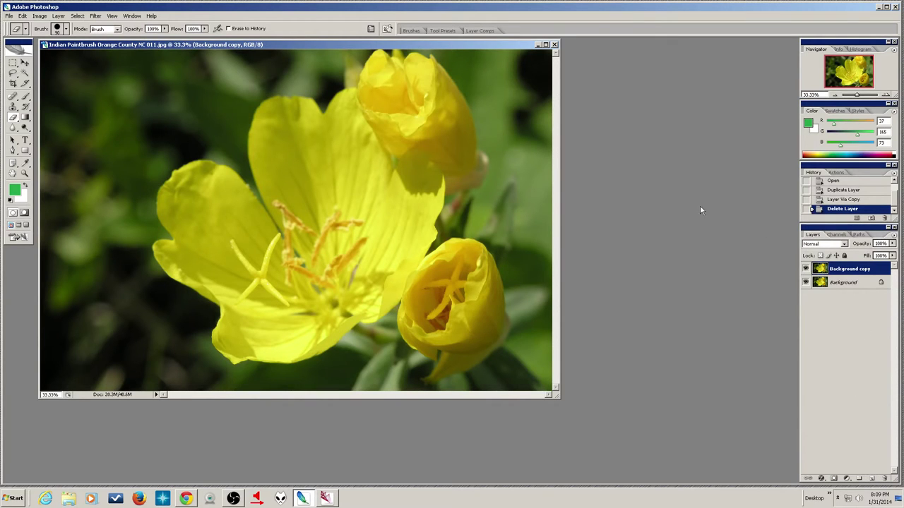
# Start an Unsharp Mask on the Background copy layer with an amount of 209% and a radius of 5.2 pixels.
pyautogui.click(95, 16)
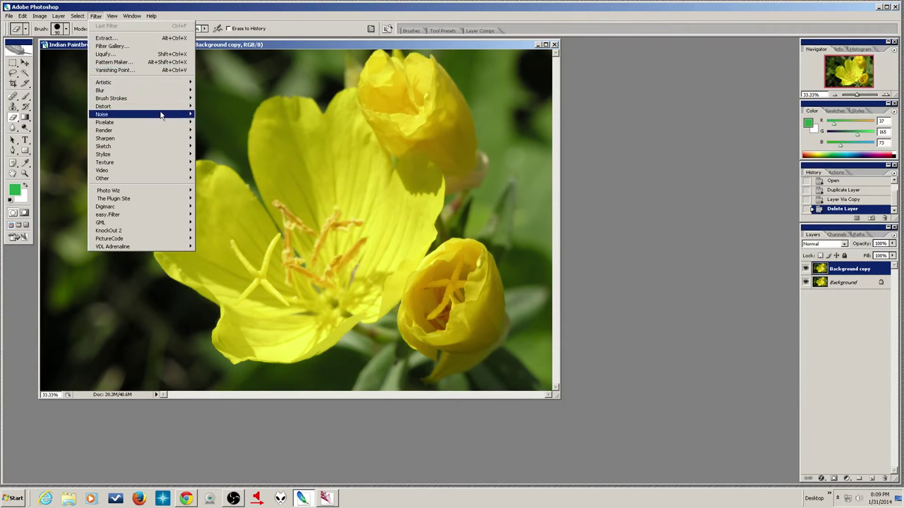
pyautogui.moveTo(162, 139)
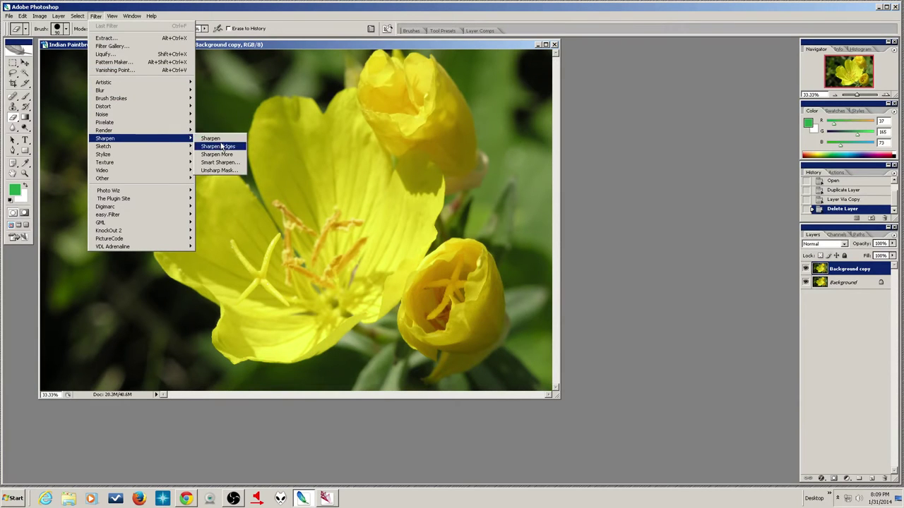
pyautogui.click(221, 171)
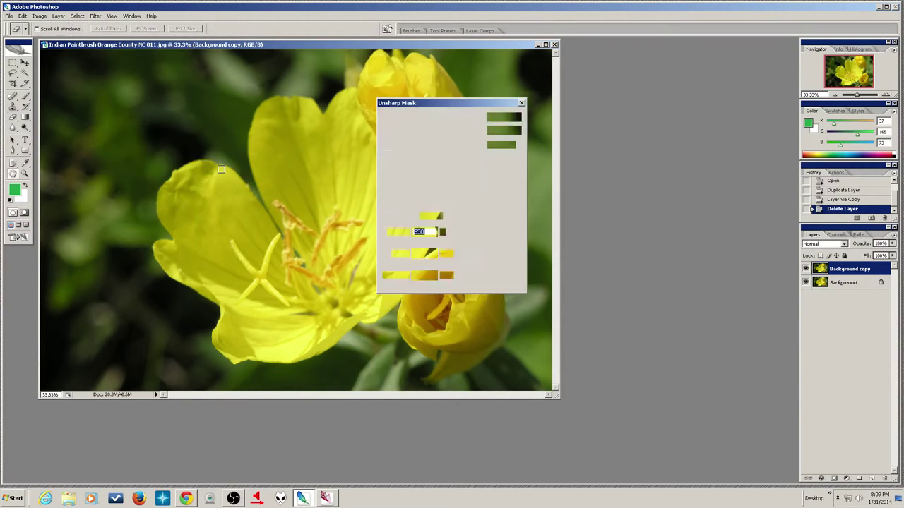
pyautogui.moveTo(451, 105); pyautogui.dragTo(574, 96)
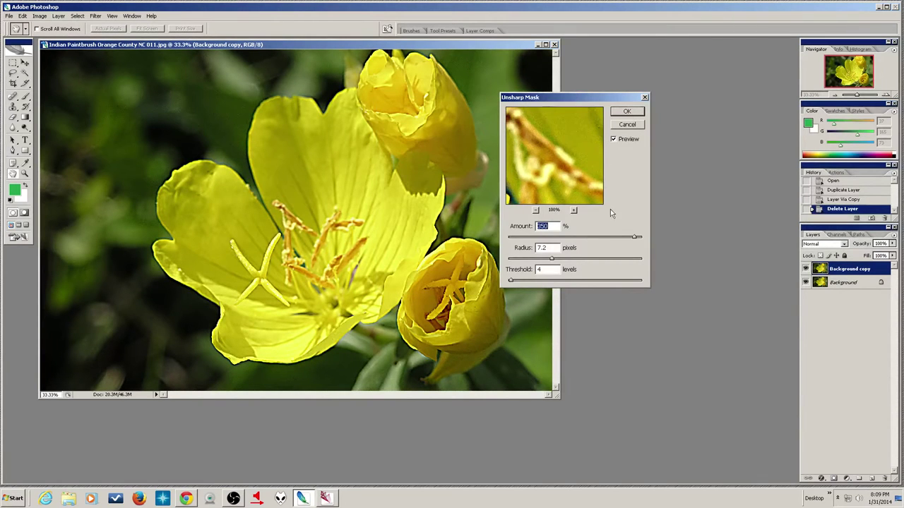
pyautogui.click(618, 238)
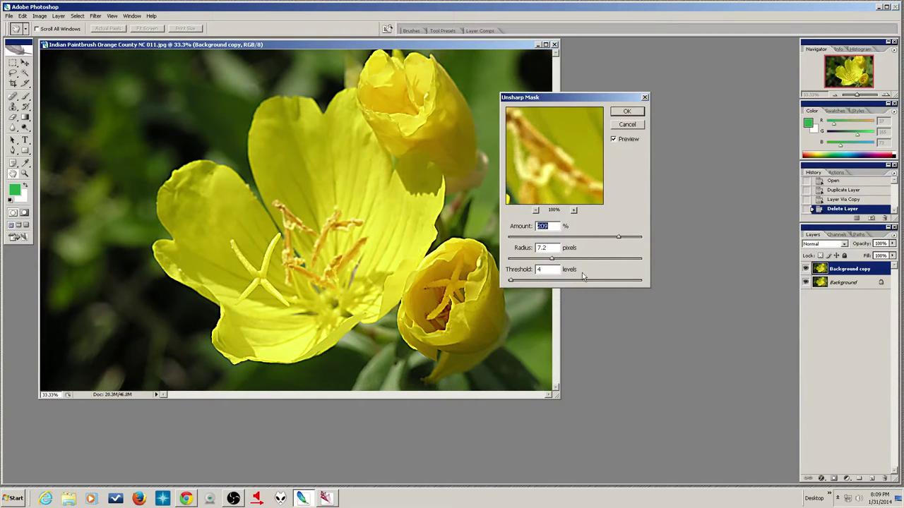
pyautogui.click(562, 259)
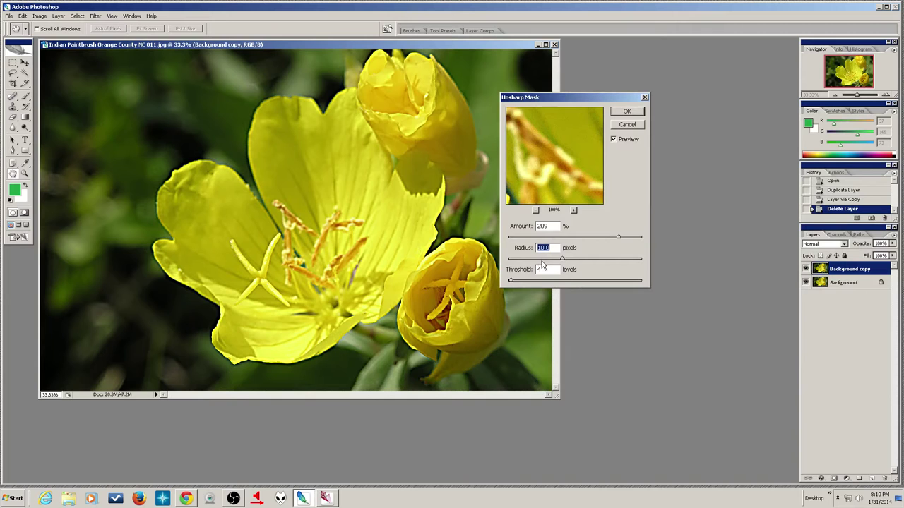
pyautogui.click(544, 259)
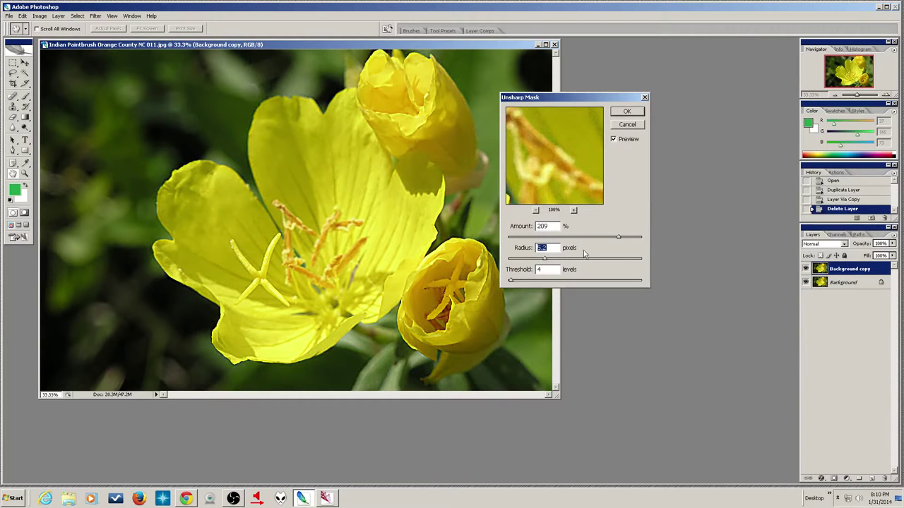
# Raise the Unsharp Mask amount to 364% and compare the image with the preview off and on.
pyautogui.click(625, 236)
pyautogui.click(635, 236)
pyautogui.click(614, 140)
pyautogui.click(614, 139)
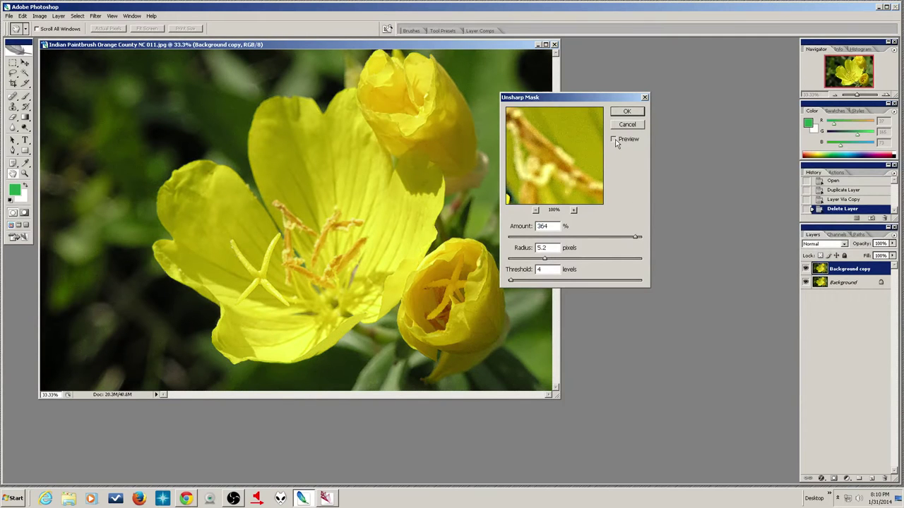
pyautogui.click(614, 140)
pyautogui.click(614, 140)
pyautogui.click(614, 140)
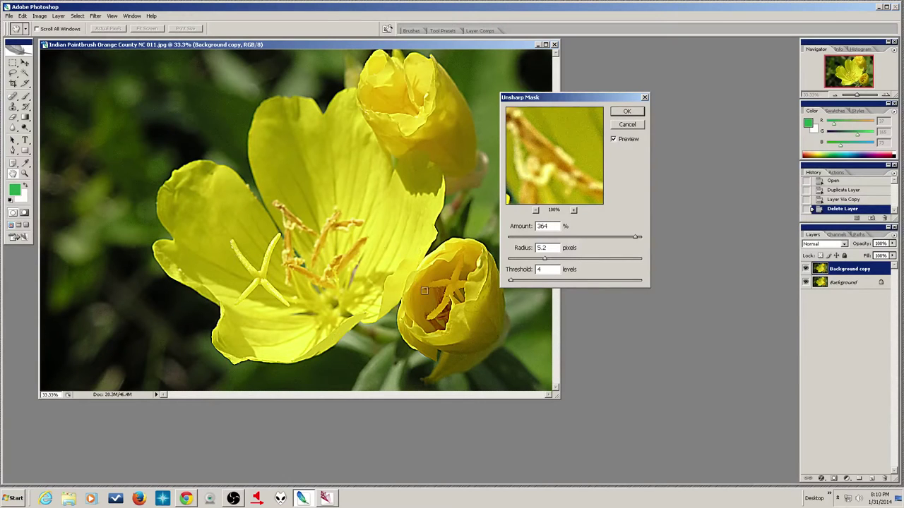
# Set the Unsharp Mask radius to 3.4 pixels and amount to 383%, compare with the preview, and apply the filter.
pyautogui.moveTo(543, 260); pyautogui.dragTo(533, 259)
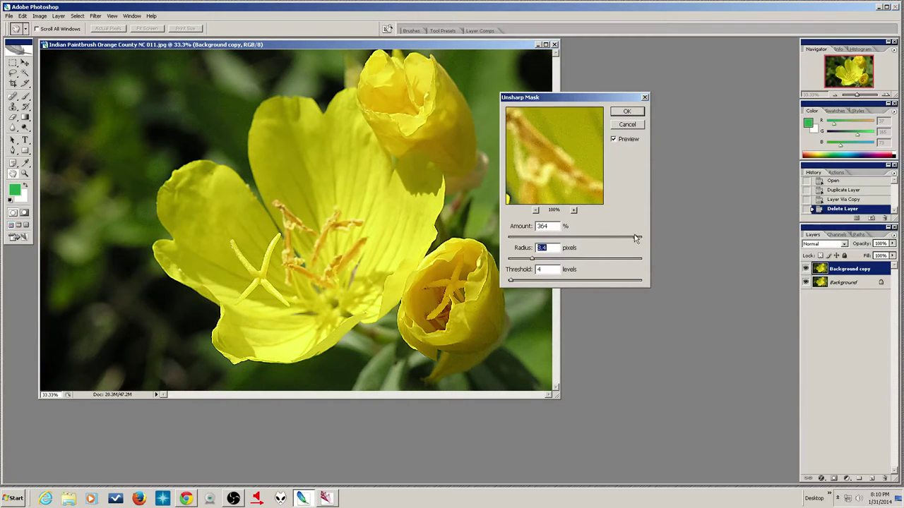
pyautogui.moveTo(637, 239); pyautogui.dragTo(638, 238)
pyautogui.click(613, 140)
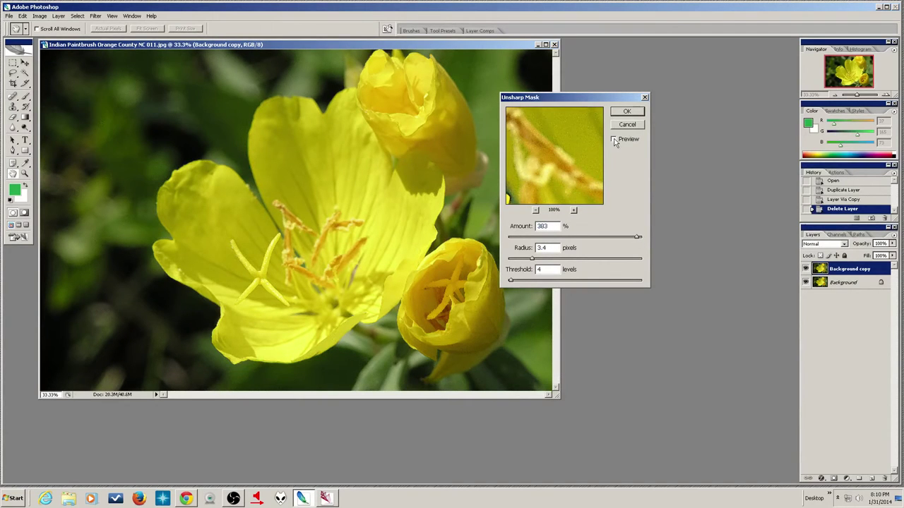
pyautogui.click(613, 140)
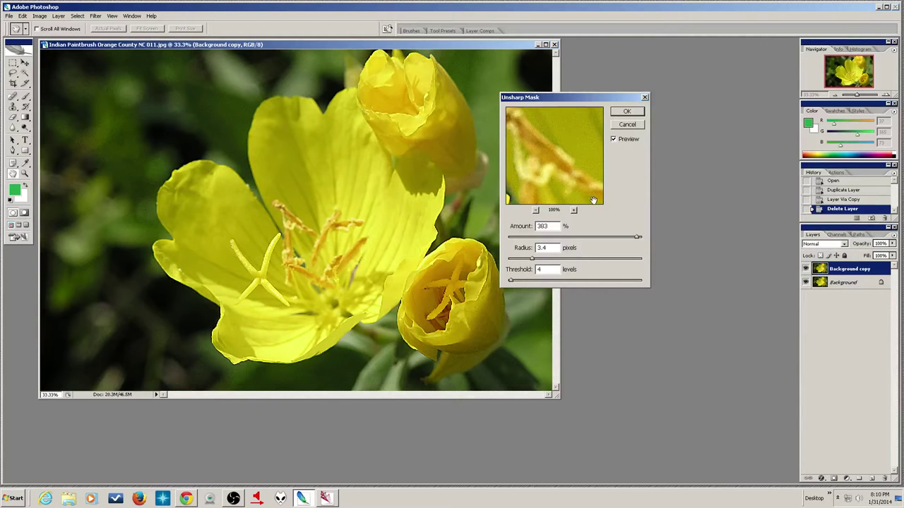
pyautogui.click(627, 113)
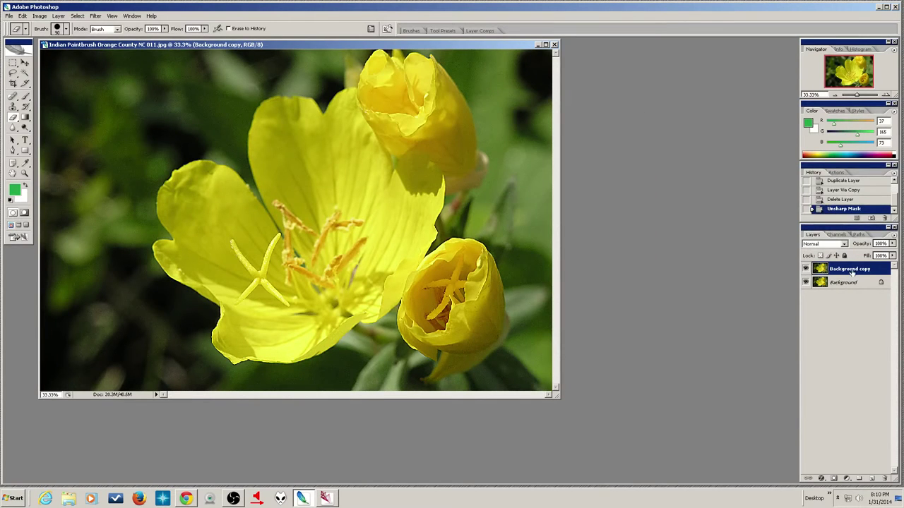
# Try a lower opacity on the Background copy layer and return it to 100%.
pyautogui.click(892, 243)
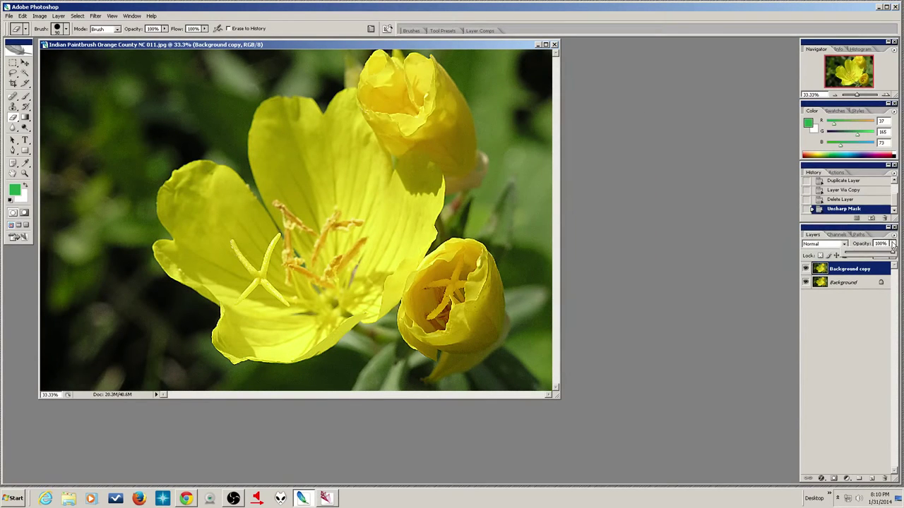
pyautogui.moveTo(893, 254); pyautogui.dragTo(875, 258)
pyautogui.moveTo(866, 257); pyautogui.dragTo(896, 258)
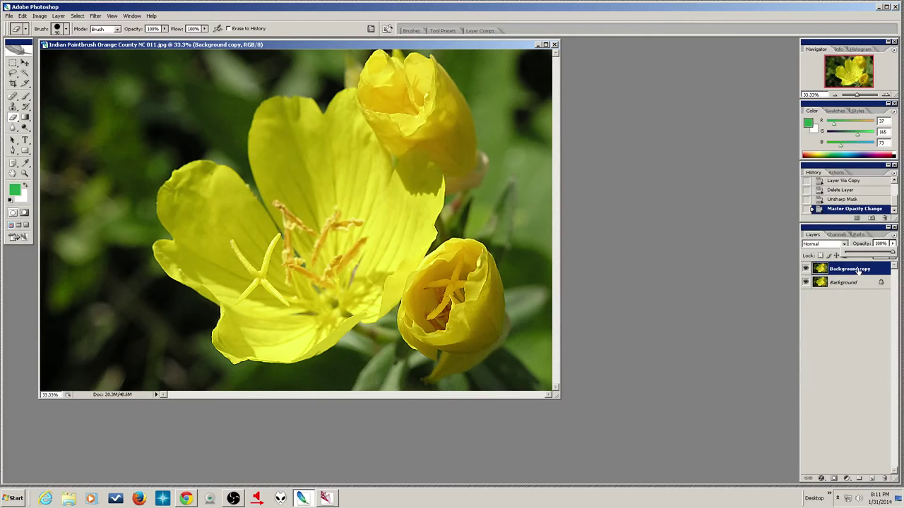
# Set the Background copy layer's blend mode to Darken.
pyautogui.click(821, 245)
pyautogui.click(821, 247)
pyautogui.click(822, 247)
pyautogui.click(821, 246)
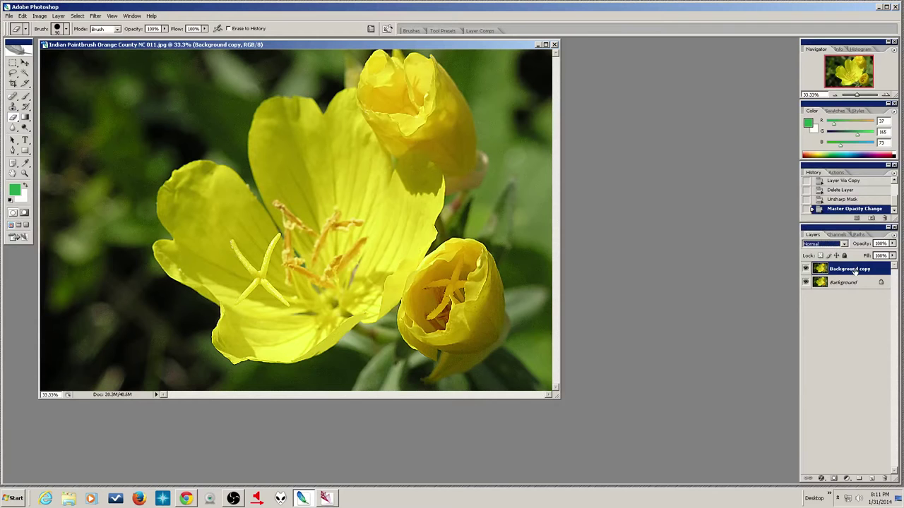
pyautogui.click(836, 245)
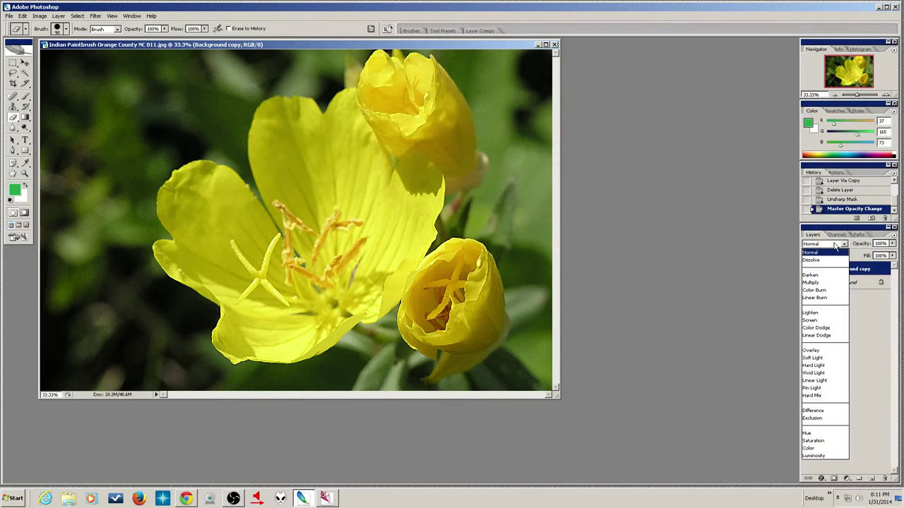
pyautogui.click(812, 274)
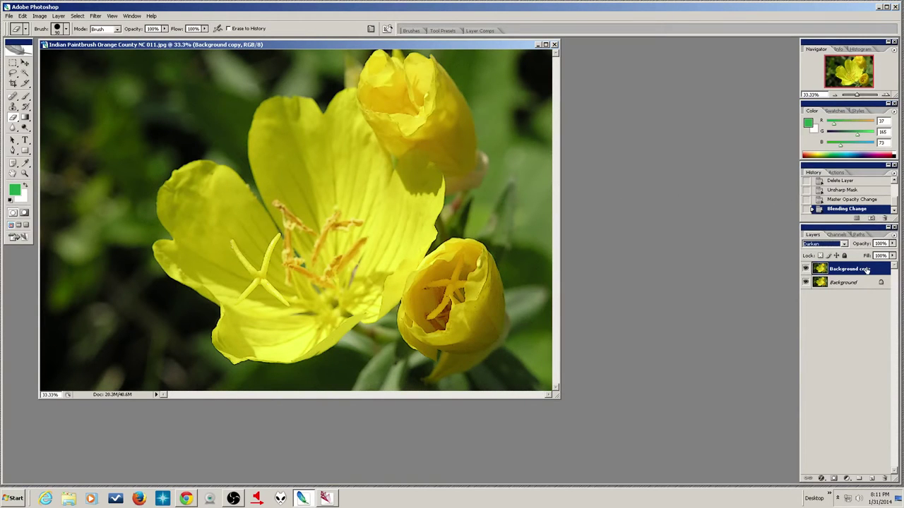
# Duplicate the darkening layer and set the new copy's blend mode to Lighten.
pyautogui.hotkey('ctrl', 'j')
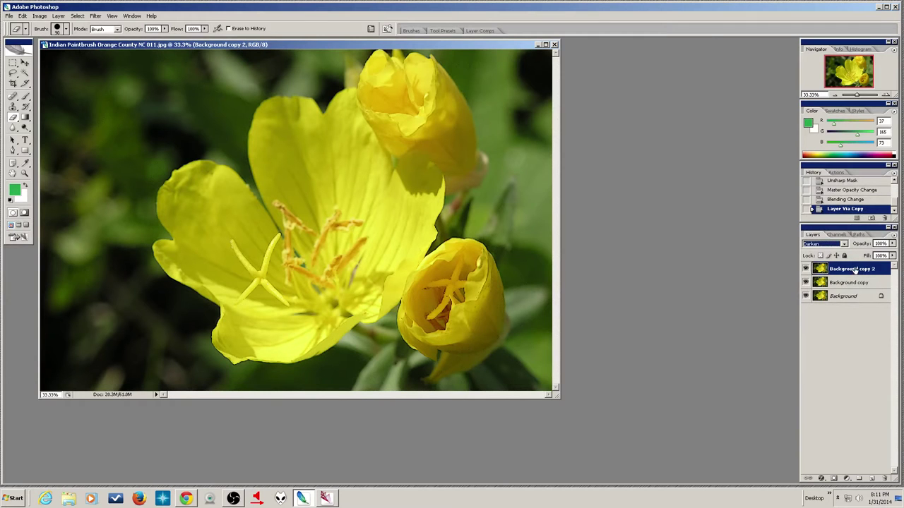
pyautogui.click(844, 244)
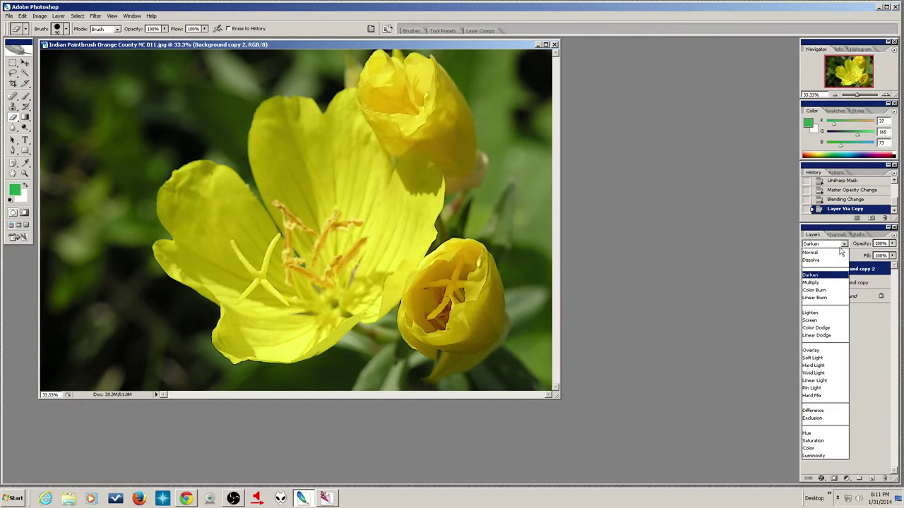
pyautogui.click(825, 313)
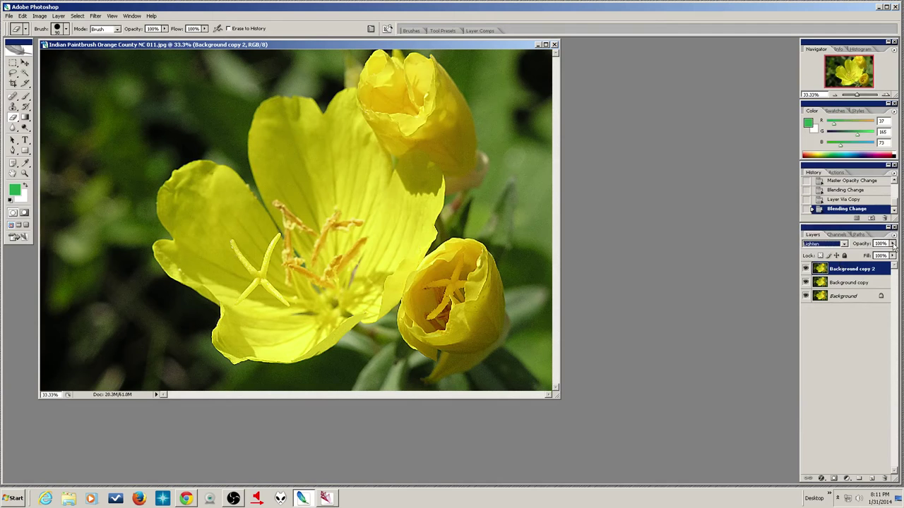
# Compare the image with the Lighten layer hidden and shown, and lower that layer's opacity to 74%.
pyautogui.click(806, 269)
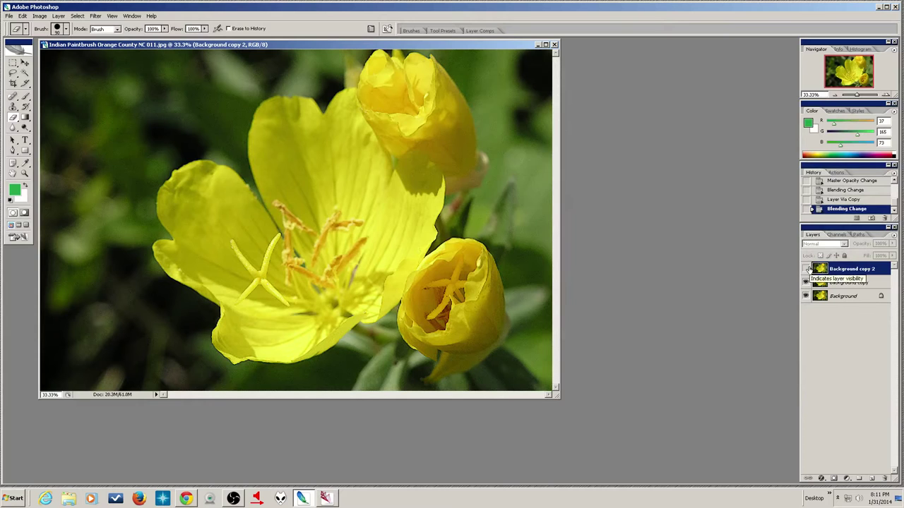
pyautogui.click(807, 269)
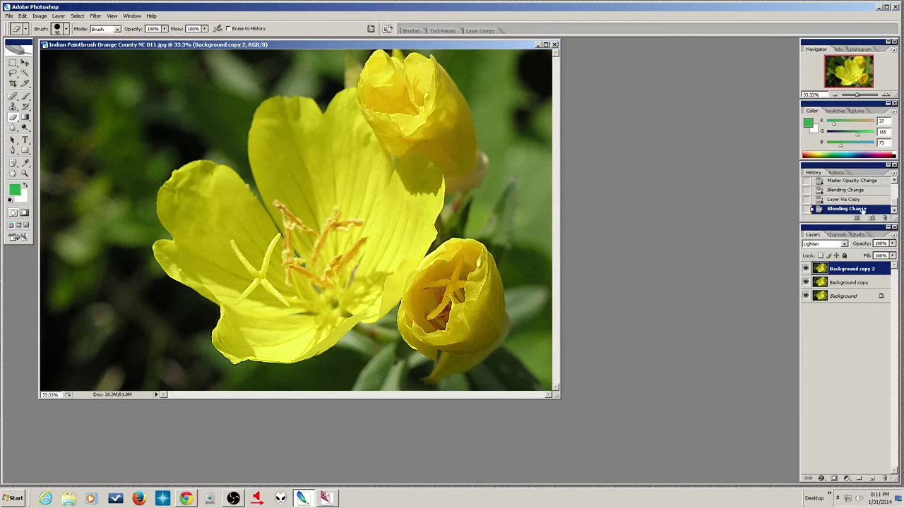
pyautogui.click(892, 244)
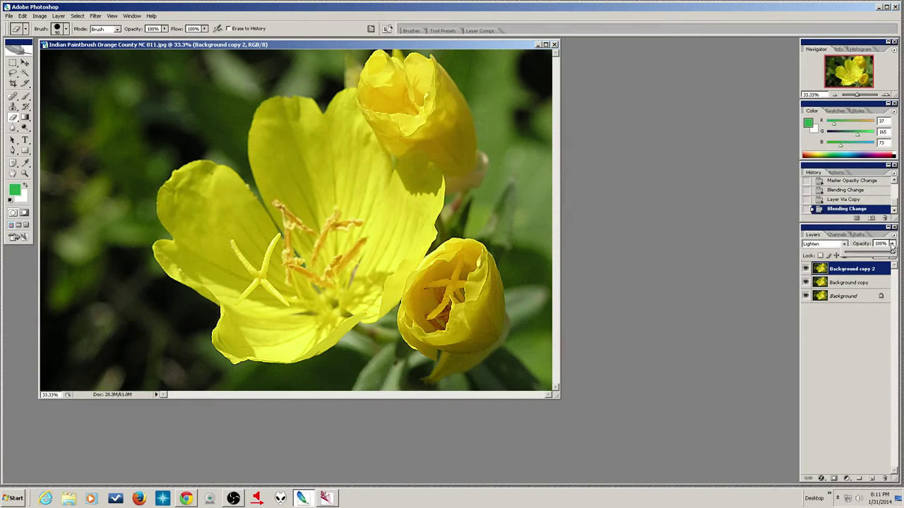
pyautogui.moveTo(892, 252)
pyautogui.mouseDown()
pyautogui.moveTo(856, 256)
pyautogui.moveTo(881, 258)
pyautogui.mouseUp()
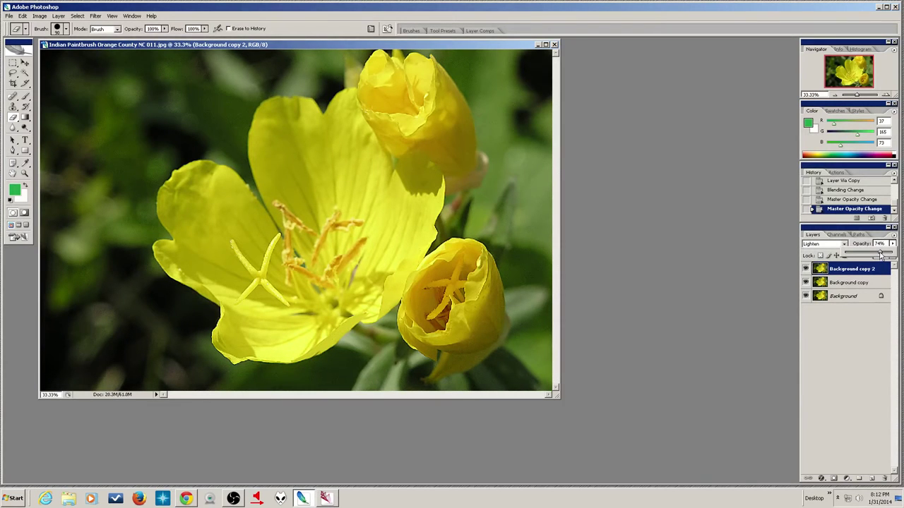
# Rename the Background copy 2 layer to Lighten and the Background copy layer to Darken.
pyautogui.click(851, 273)
pyautogui.doubleClick(851, 271)
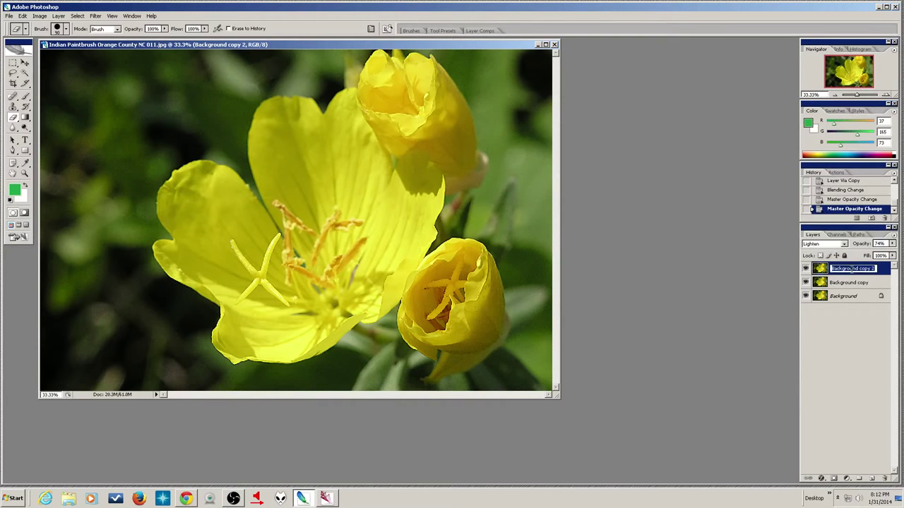
pyautogui.write('Lighten')
pyautogui.press('Return')
pyautogui.doubleClick(851, 281)
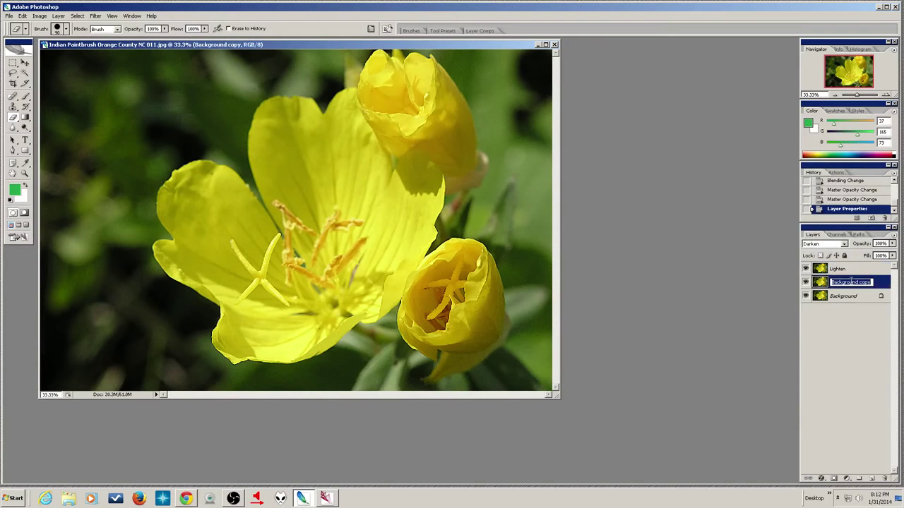
pyautogui.write('Darken')
pyautogui.press('Return')
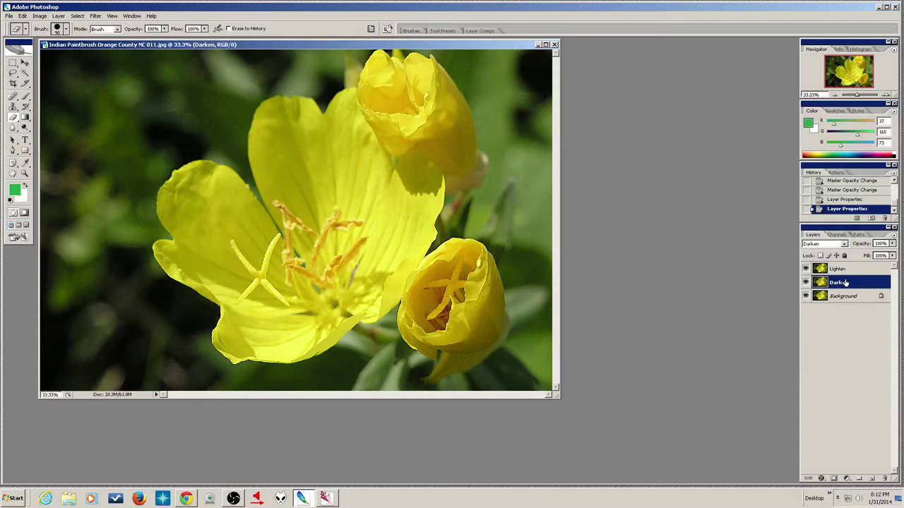
# Compare the original Background alone with the full layer stack by isolating and restoring it twice.
pyautogui.click(849, 269)
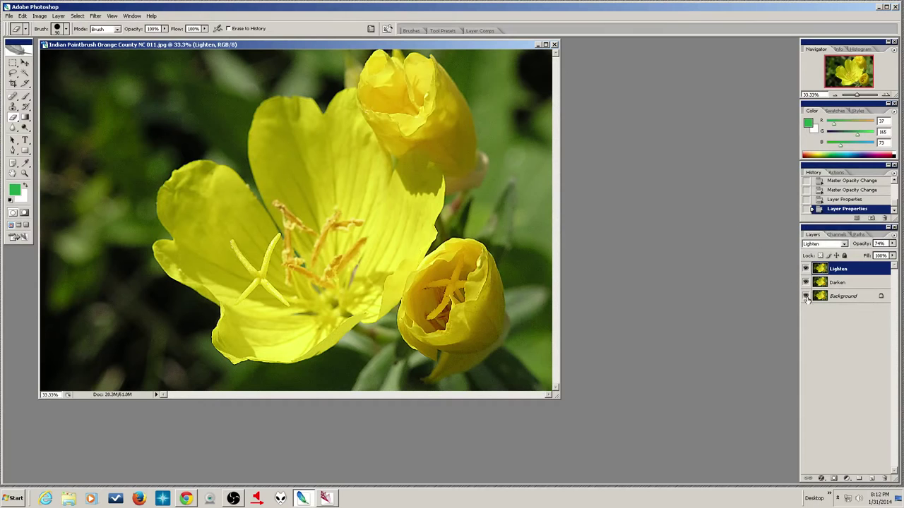
pyautogui.keyDown('alt'); pyautogui.click(805, 297); pyautogui.keyUp('alt')
pyautogui.keyDown('alt'); pyautogui.click(806, 297); pyautogui.keyUp('alt')
pyautogui.keyDown('alt'); pyautogui.click(805, 297); pyautogui.keyUp('alt')
pyautogui.keyDown('alt'); pyautogui.click(806, 297); pyautogui.keyUp('alt')
# Lower the Darken layer's opacity to 60%.
pyautogui.click(850, 283)
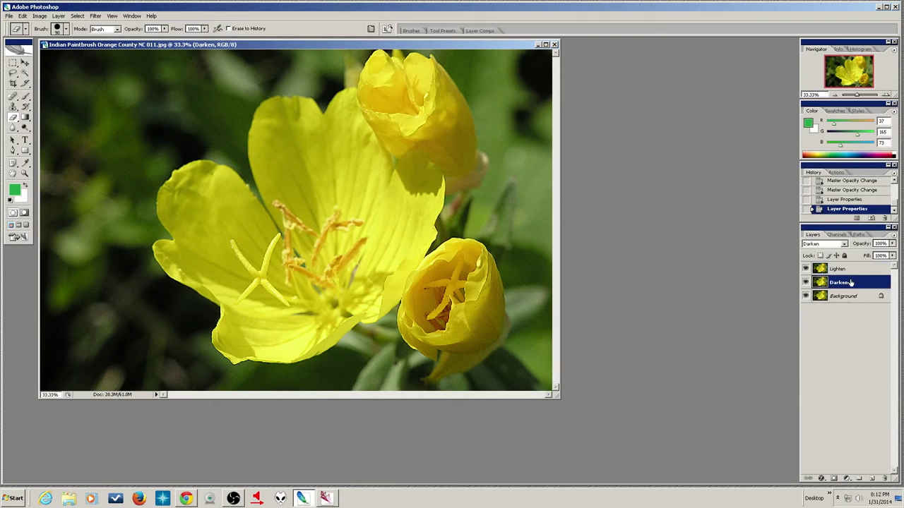
pyautogui.click(892, 243)
pyautogui.moveTo(892, 254); pyautogui.dragTo(874, 256)
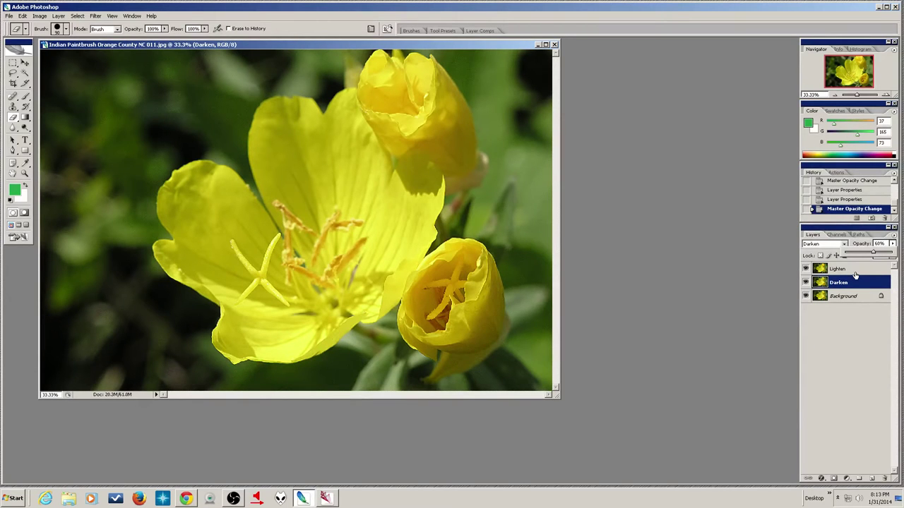
# Compare the unsharpened Background on its own with the combined Lighten and Darken layers.
pyautogui.click(806, 296)
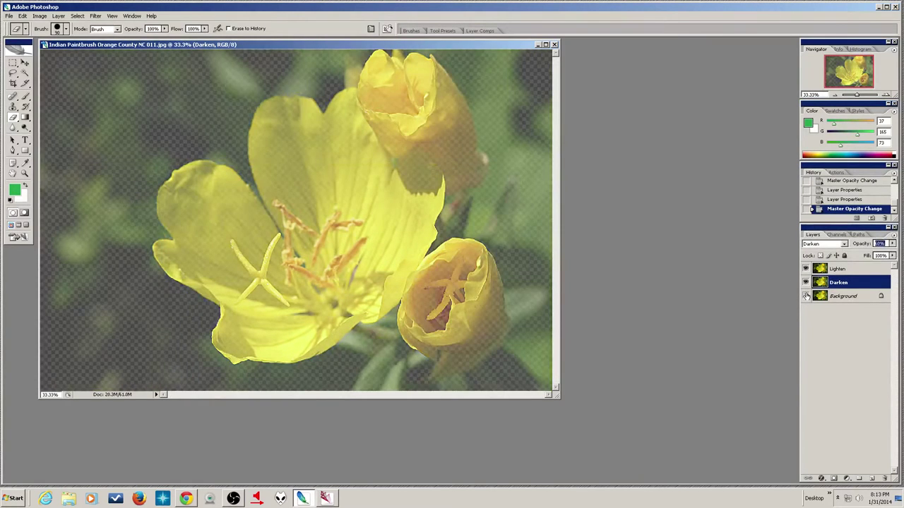
pyautogui.click(807, 296)
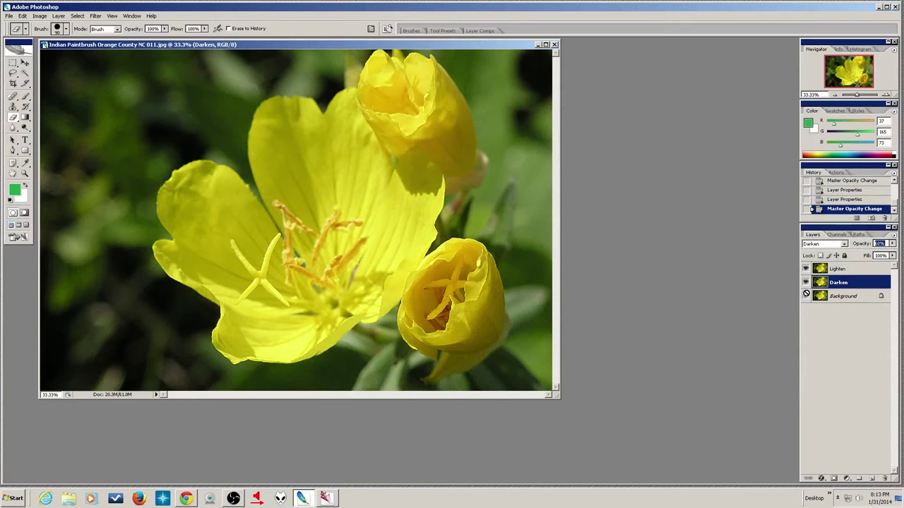
pyautogui.click(807, 294)
pyautogui.click(807, 295)
pyautogui.keyDown('alt'); pyautogui.click(807, 296); pyautogui.keyUp('alt')
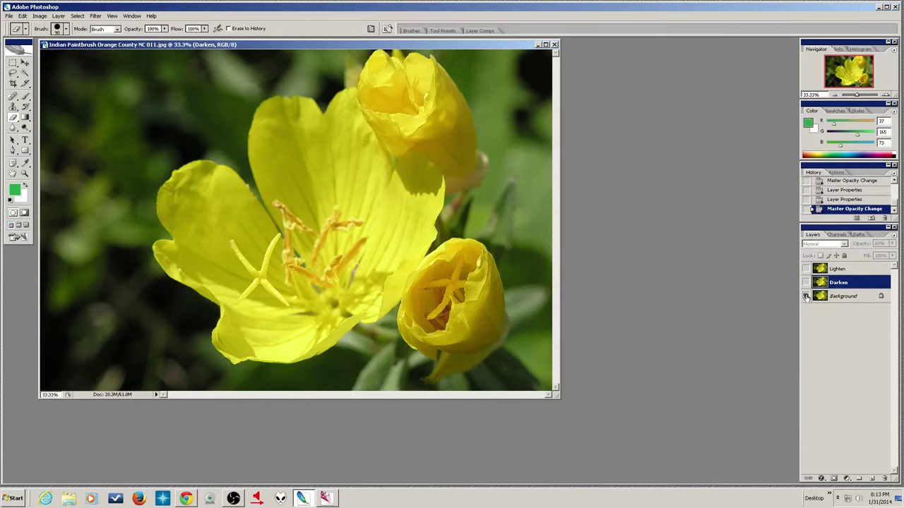
pyautogui.keyDown('alt'); pyautogui.click(806, 296); pyautogui.keyUp('alt')
pyautogui.keyDown('alt'); pyautogui.click(807, 296); pyautogui.keyUp('alt')
pyautogui.keyDown('alt'); pyautogui.click(806, 296); pyautogui.keyUp('alt')
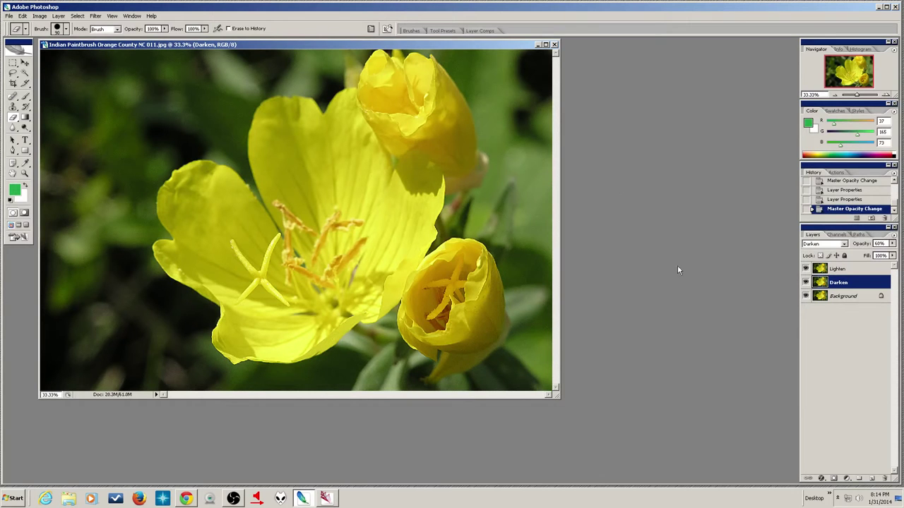
# Duplicate the whole layered image under its suggested copy name and offset the copy's window from the original.
pyautogui.click(40, 16)
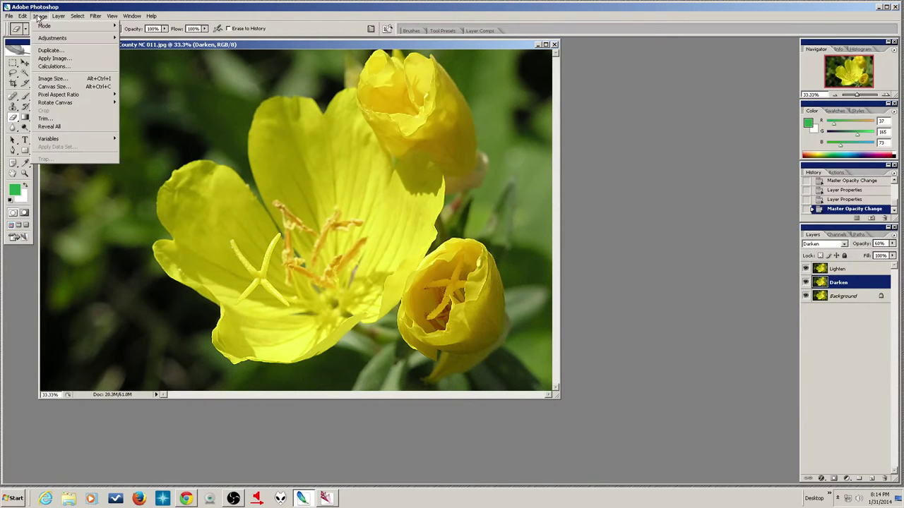
pyautogui.click(65, 52)
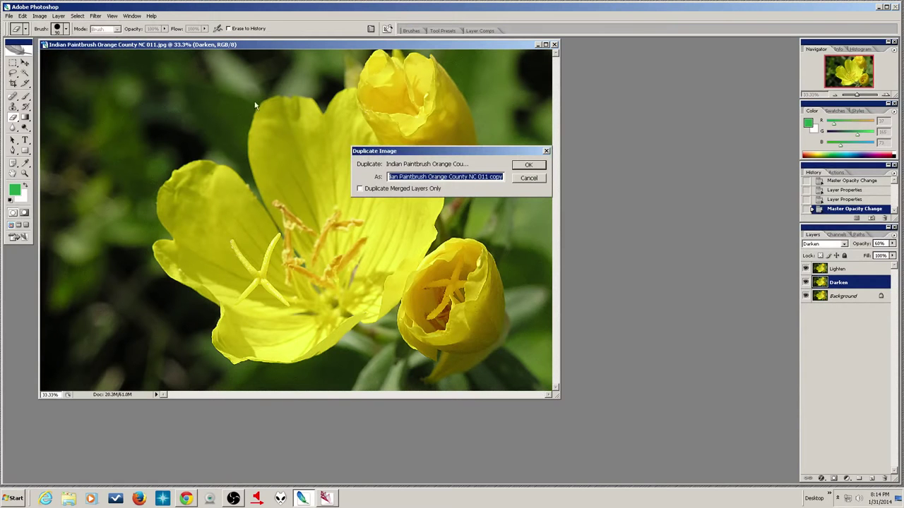
pyautogui.click(524, 165)
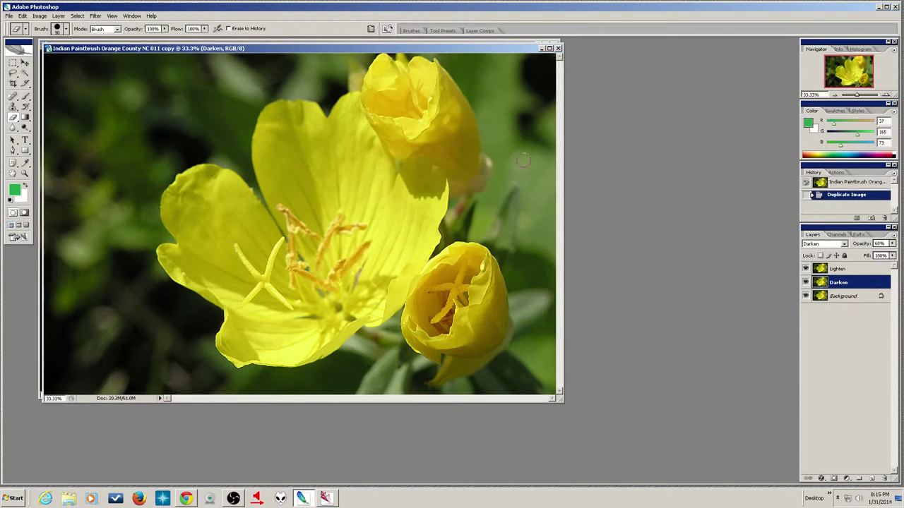
pyautogui.moveTo(428, 47); pyautogui.dragTo(582, 69)
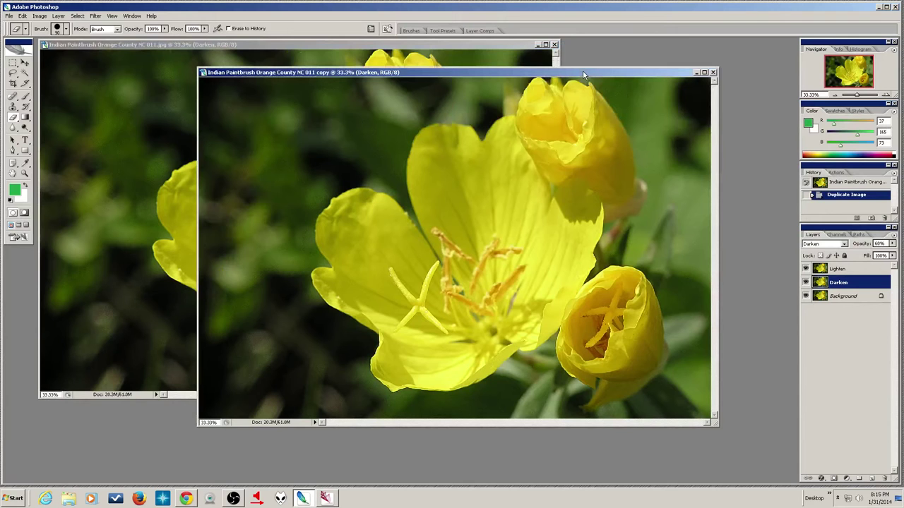
pyautogui.click(505, 48)
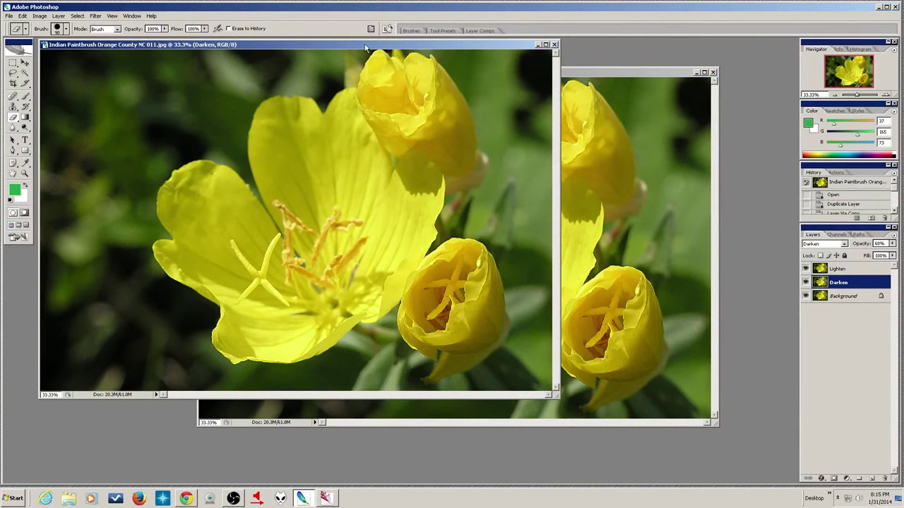
pyautogui.click(587, 71)
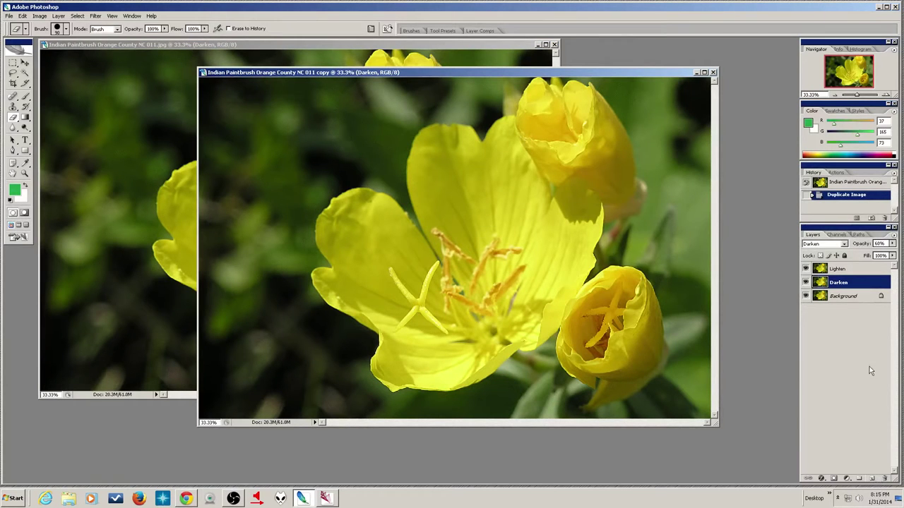
# Flatten all layers of the duplicate image into a single Background, keeping the document open.
pyautogui.rightClick(851, 298)
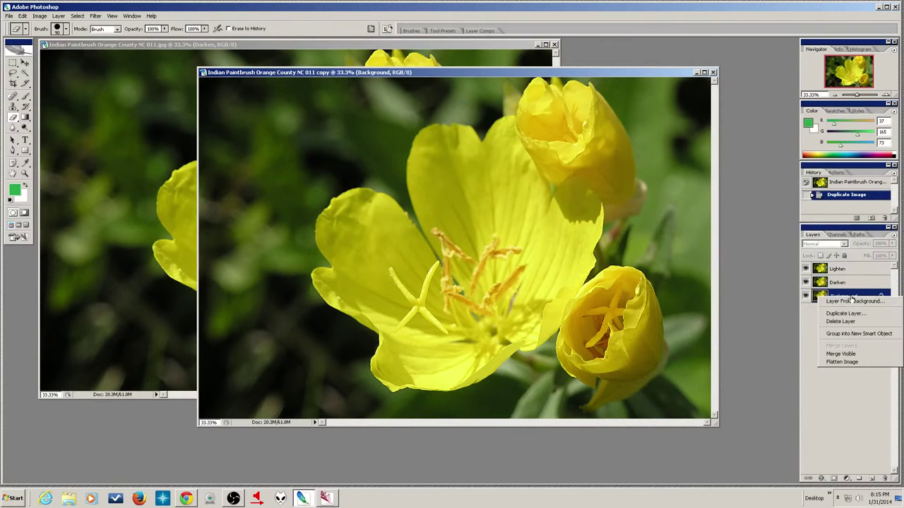
pyautogui.click(841, 362)
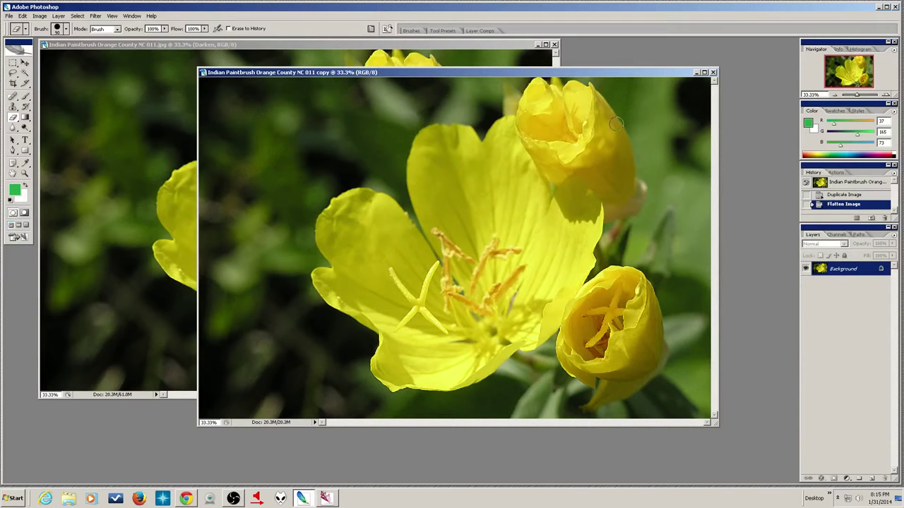
pyautogui.click(713, 73)
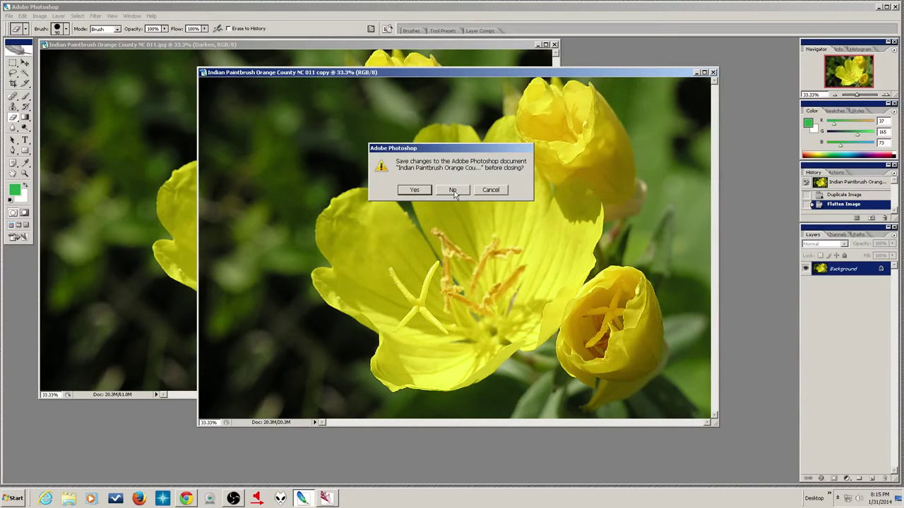
pyautogui.click(502, 190)
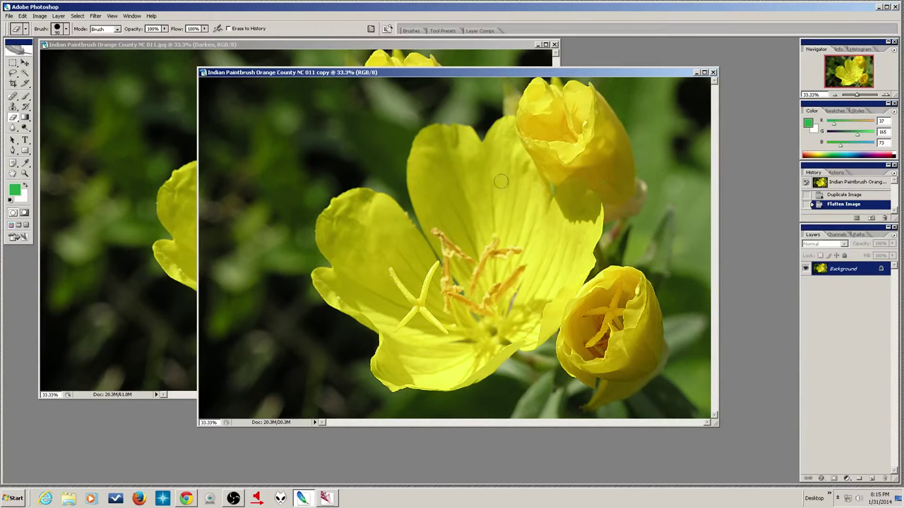
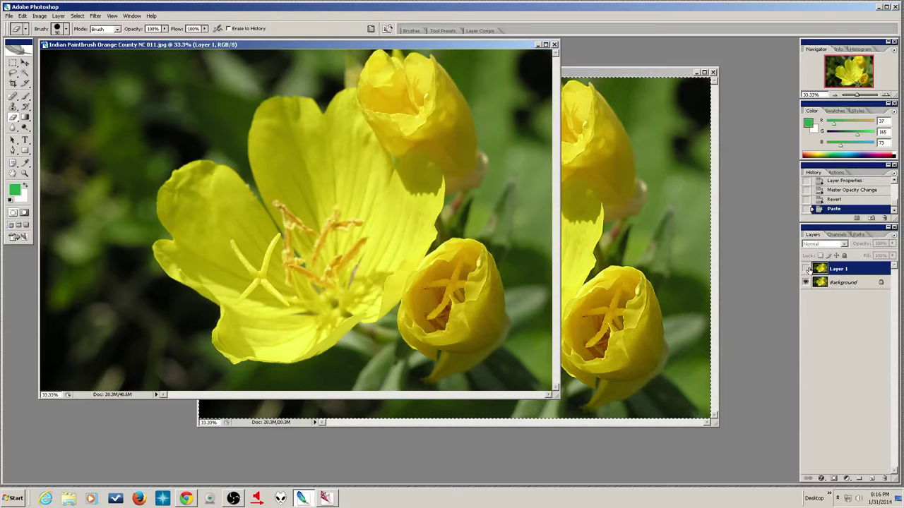
# Show the pasted Layer 1 in the original image, try a lower opacity on it and return it to 100%.
pyautogui.click(806, 269)
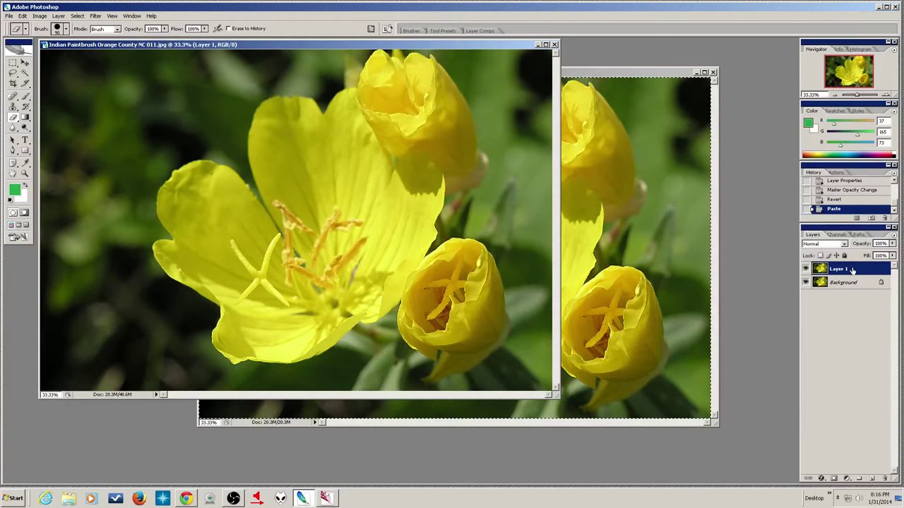
pyautogui.click(893, 244)
pyautogui.moveTo(893, 258)
pyautogui.mouseDown()
pyautogui.moveTo(871, 255)
pyautogui.moveTo(894, 258)
pyautogui.moveTo(892, 245)
pyautogui.mouseUp()
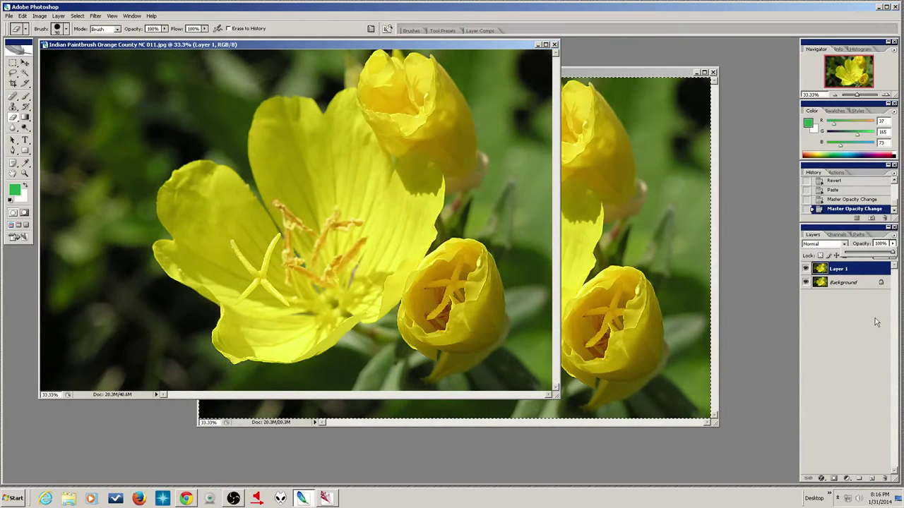
pyautogui.click(875, 318)
pyautogui.click(856, 268)
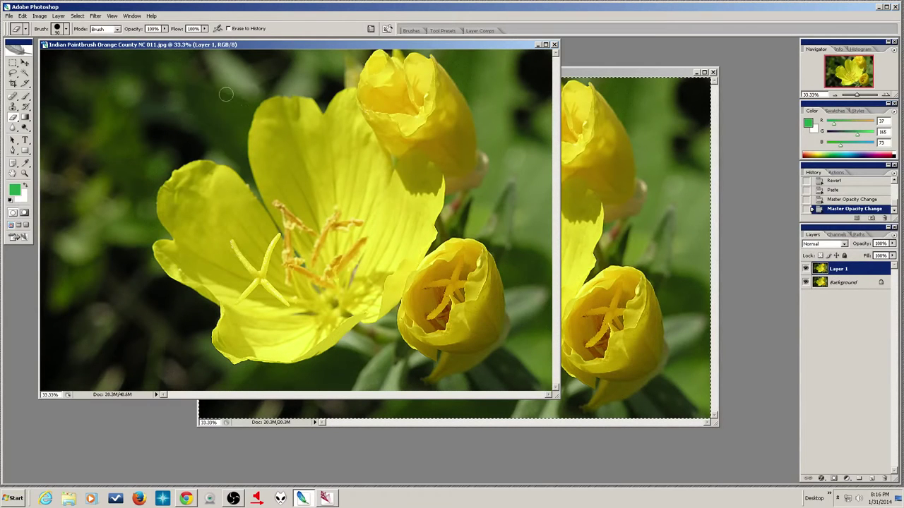
pyautogui.click(41, 16)
pyautogui.moveTo(51, 41)
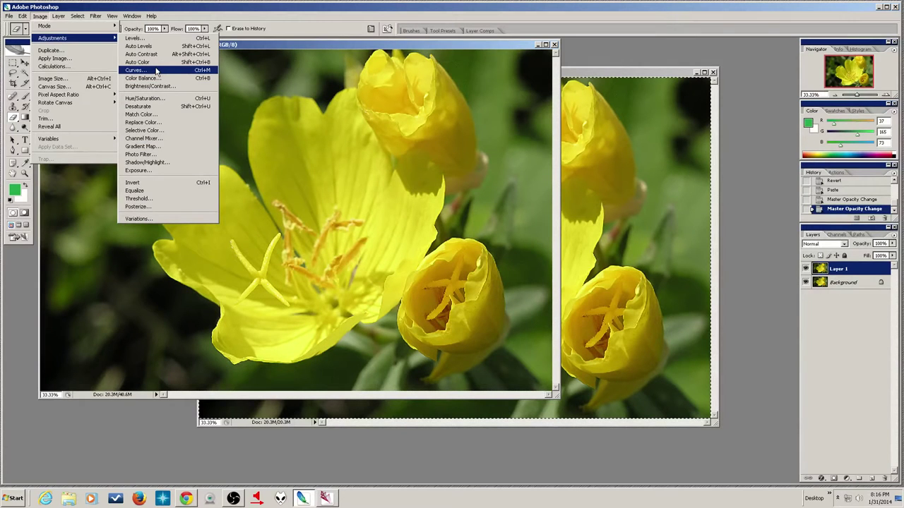
pyautogui.click(249, 48)
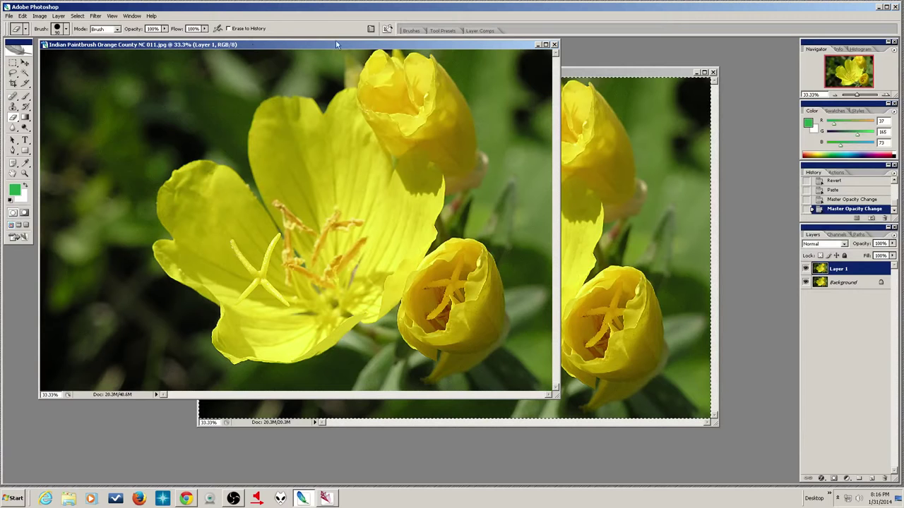
# Close the flattened duplicate image without saving it.
pyautogui.click(713, 72)
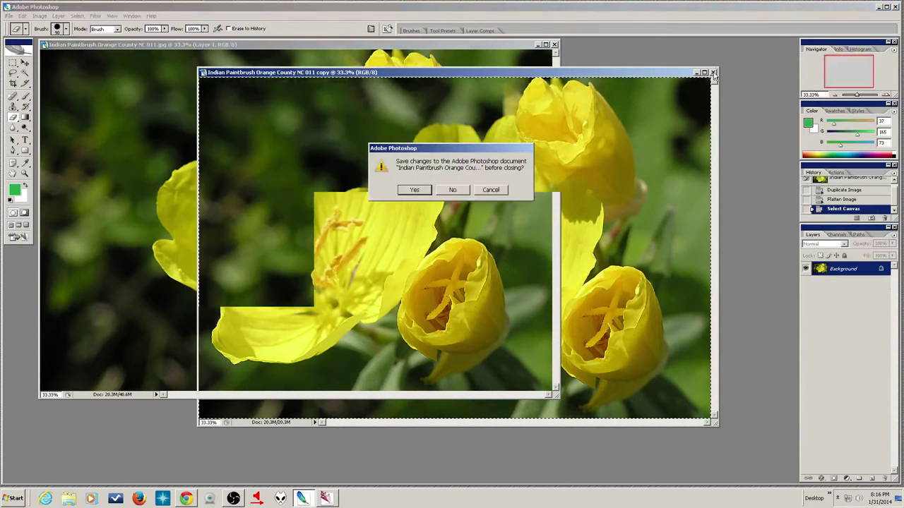
pyautogui.click(453, 190)
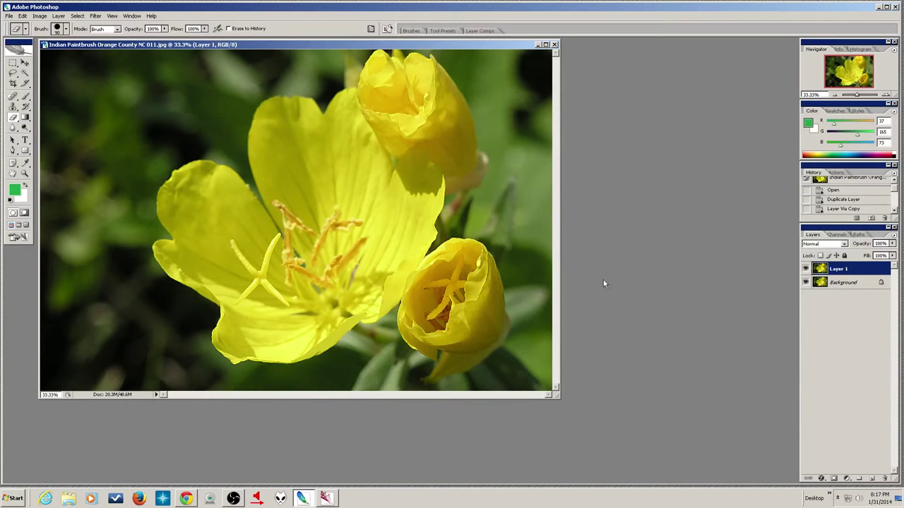
pyautogui.click(57, 17)
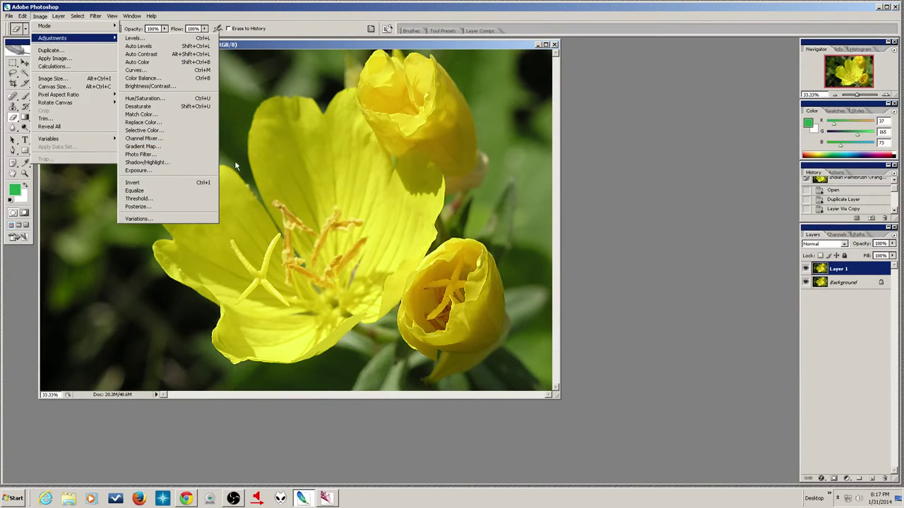
pyautogui.click(857, 335)
# Add a Hue/Saturation adjustment layer above Layer 1 with its saturation set to -24.
pyautogui.click(851, 269)
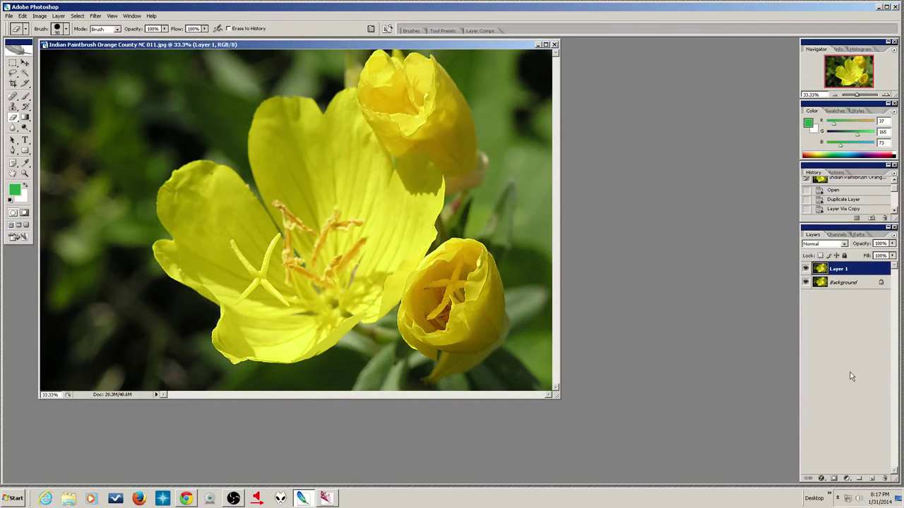
pyautogui.click(847, 481)
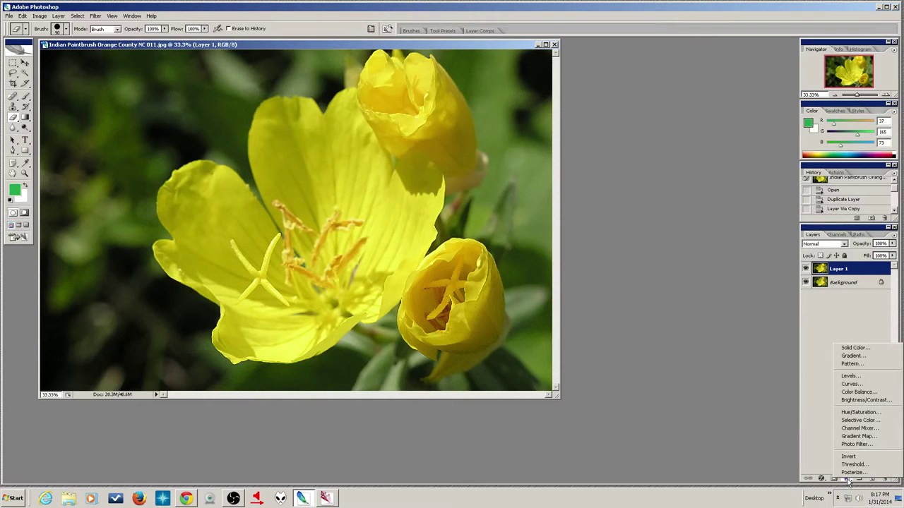
pyautogui.click(847, 481)
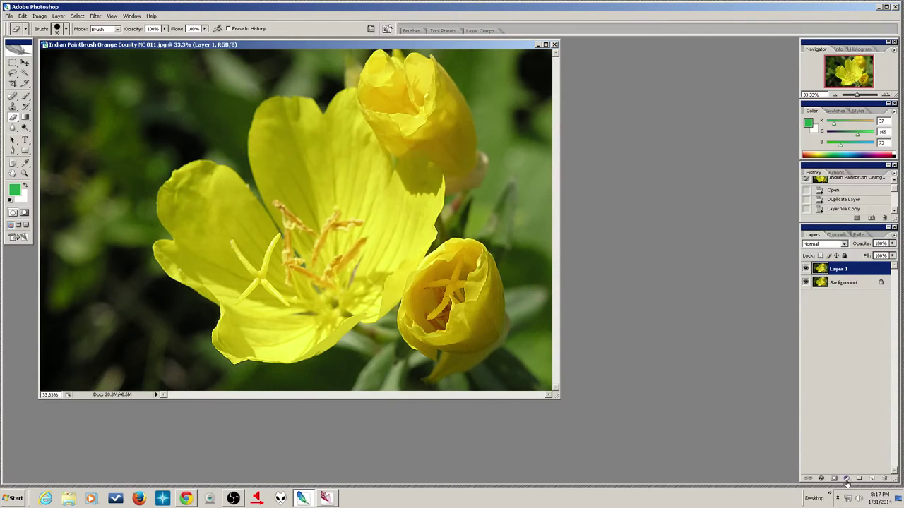
pyautogui.click(847, 481)
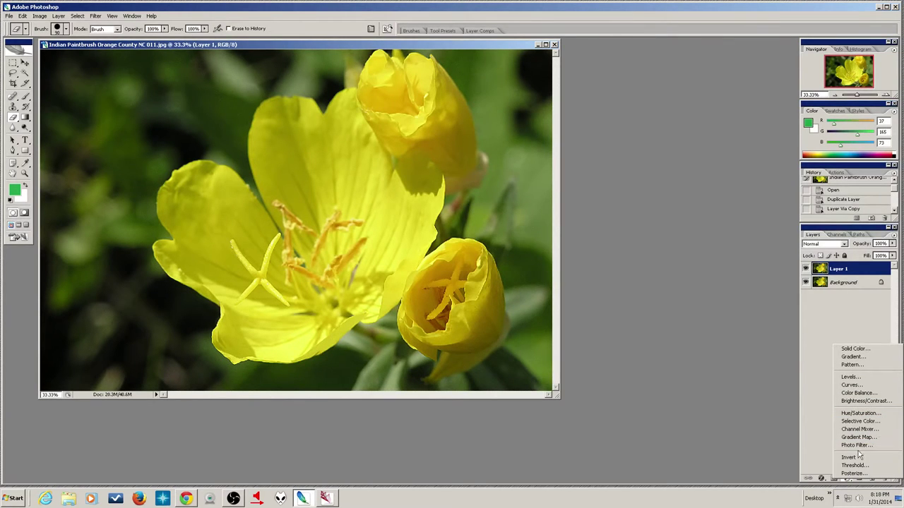
pyautogui.click(868, 415)
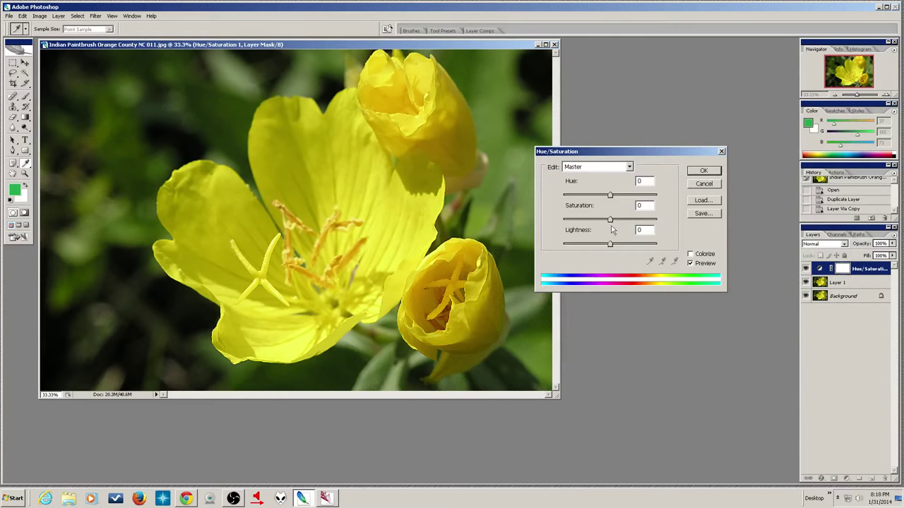
pyautogui.moveTo(610, 219); pyautogui.dragTo(601, 221)
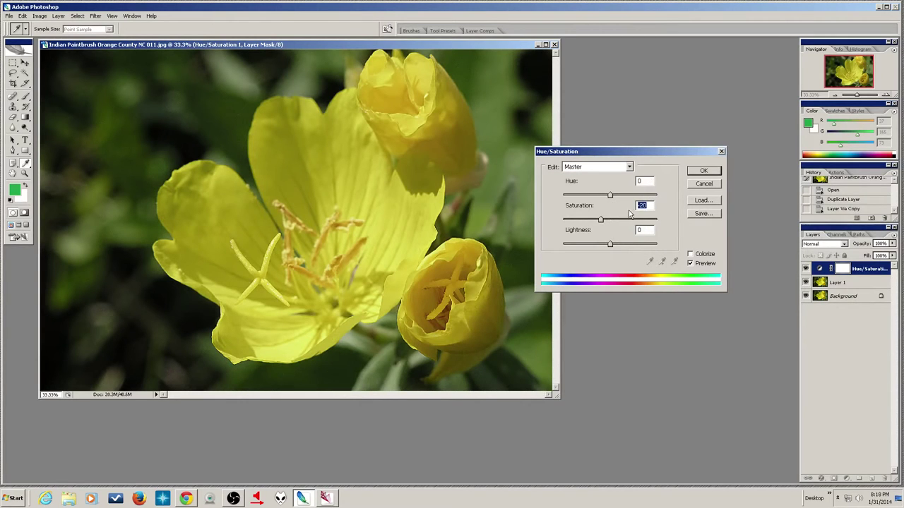
pyautogui.moveTo(601, 223); pyautogui.dragTo(599, 223)
pyautogui.click(704, 171)
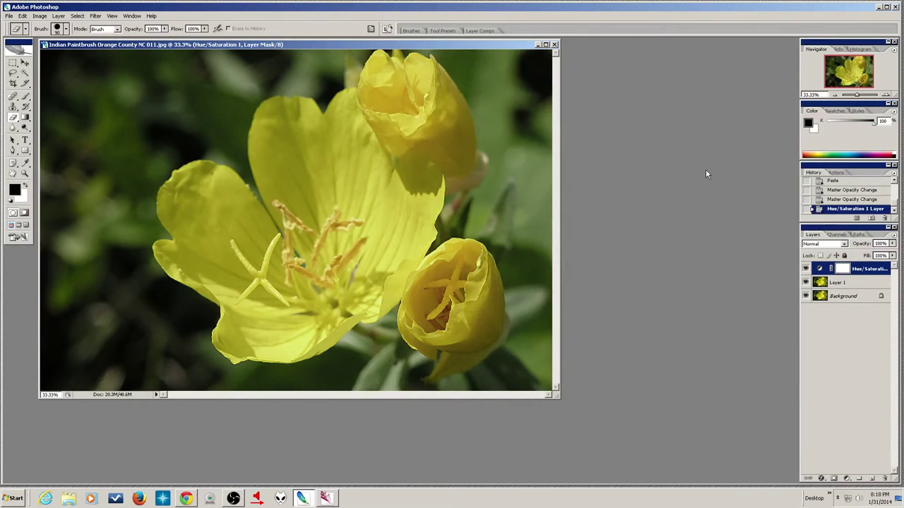
# Clip the Hue/Saturation layer to Layer 1, try a lower opacity on it and return it to 100%.
pyautogui.keyDown('alt'); pyautogui.click(864, 276); pyautogui.keyUp('alt')
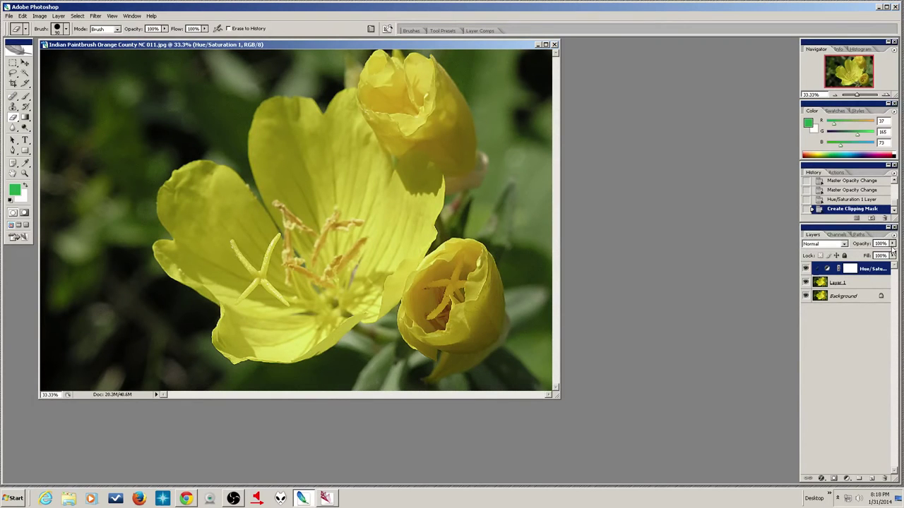
pyautogui.moveTo(893, 245)
pyautogui.mouseDown()
pyautogui.moveTo(893, 255)
pyautogui.moveTo(839, 256)
pyautogui.moveTo(894, 256)
pyautogui.mouseUp()
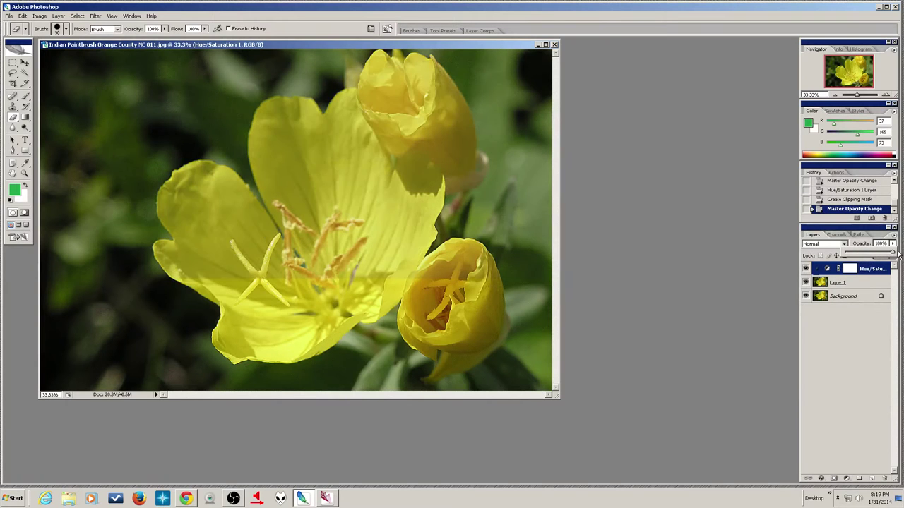
pyautogui.doubleClick(860, 269)
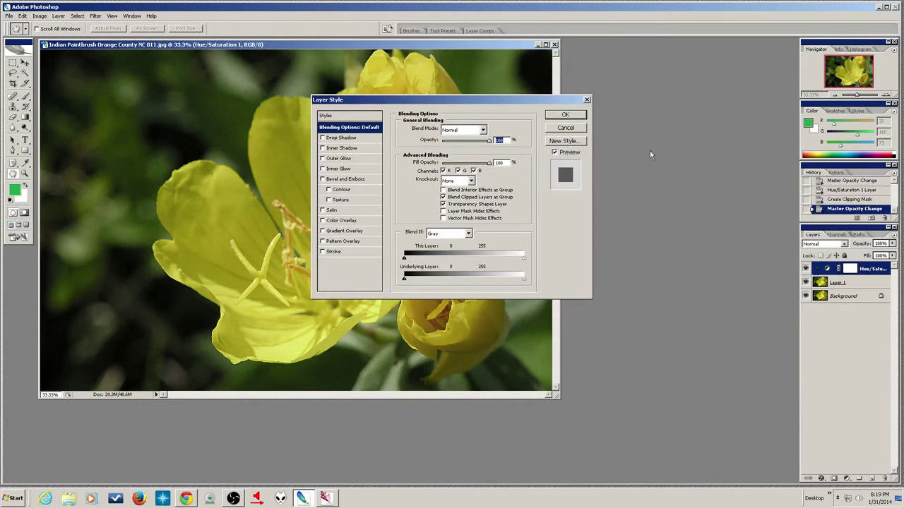
pyautogui.click(567, 129)
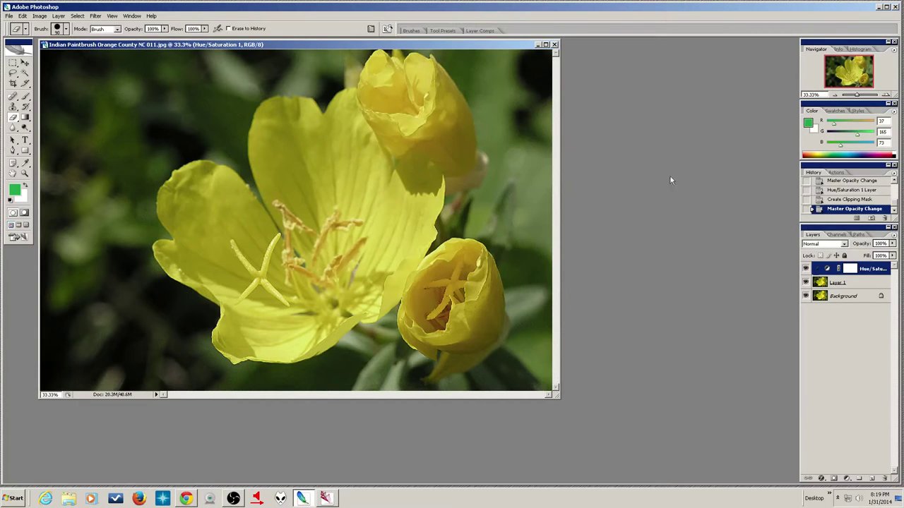
# Reopen the Hue/Saturation layer's settings and set the saturation to +23.
pyautogui.doubleClick(825, 270)
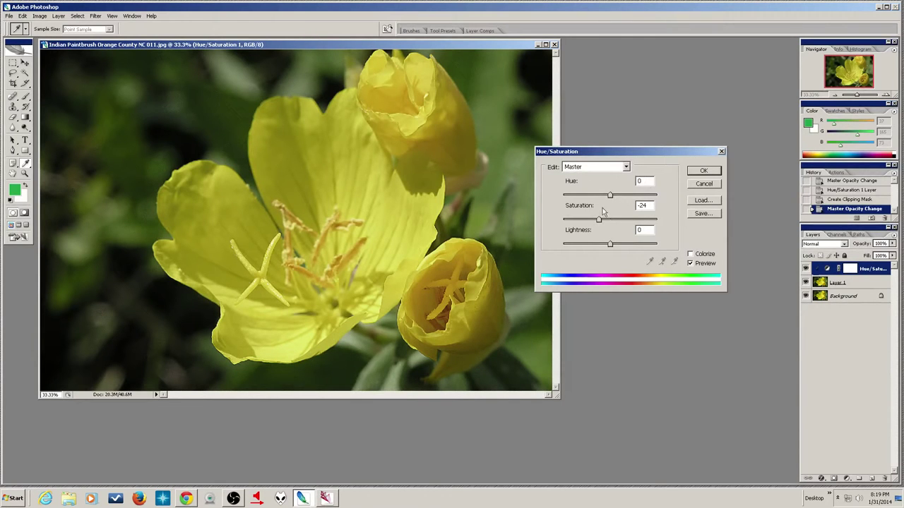
pyautogui.moveTo(599, 221)
pyautogui.mouseDown()
pyautogui.moveTo(608, 222)
pyautogui.moveTo(599, 221)
pyautogui.mouseUp()
pyautogui.moveTo(598, 221); pyautogui.dragTo(621, 224)
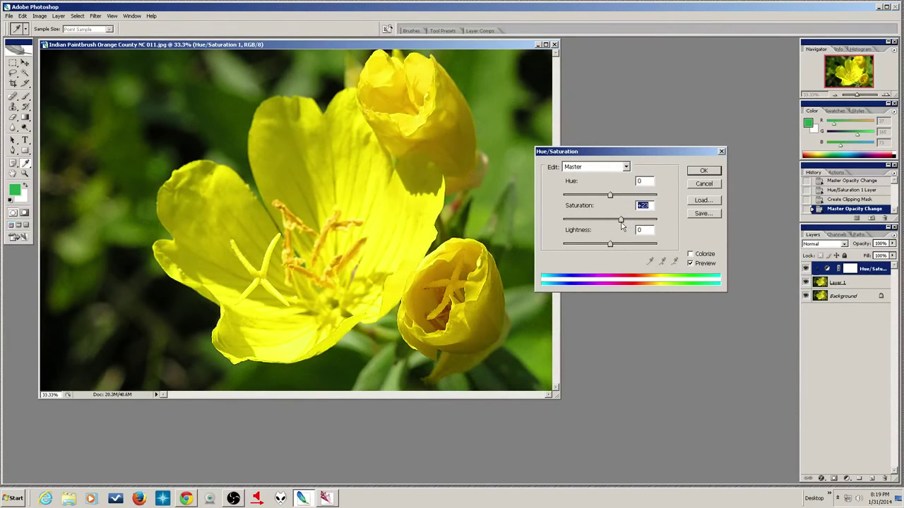
pyautogui.click(704, 172)
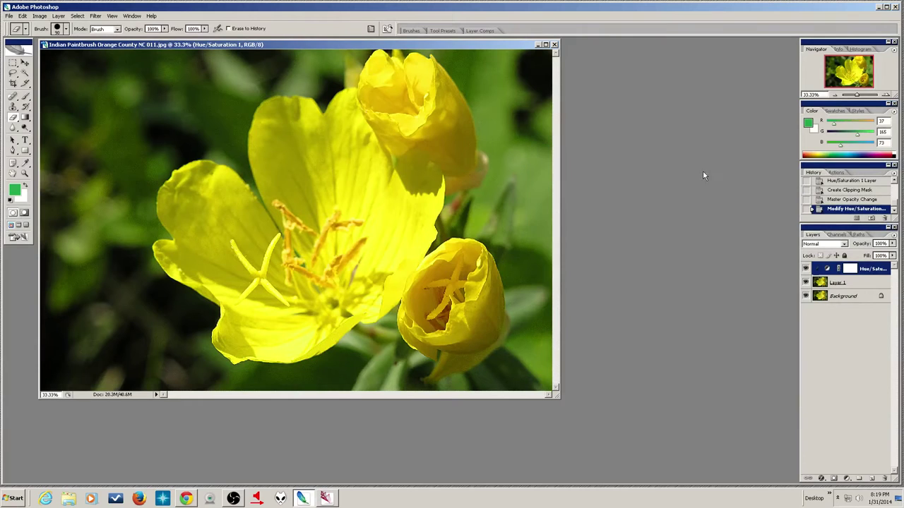
# Lower the Hue/Saturation layer's opacity to 57%.
pyautogui.click(892, 243)
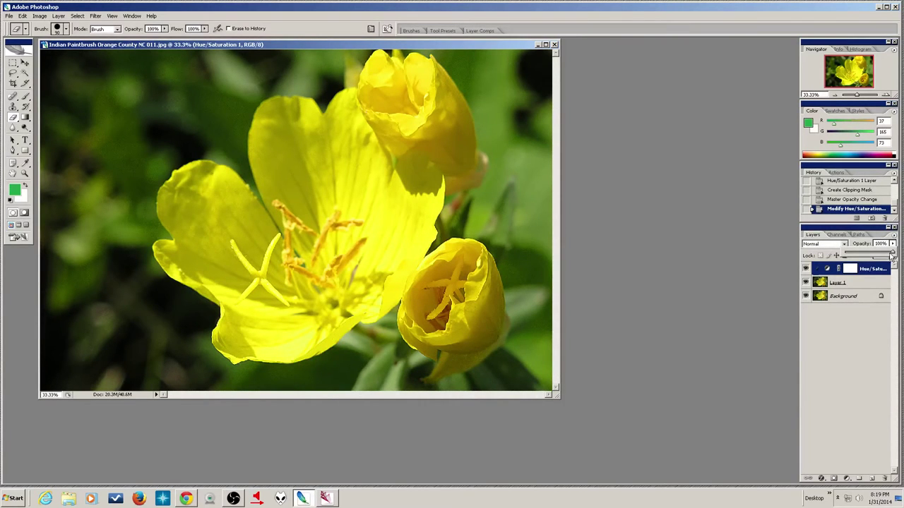
pyautogui.moveTo(892, 254); pyautogui.dragTo(863, 260)
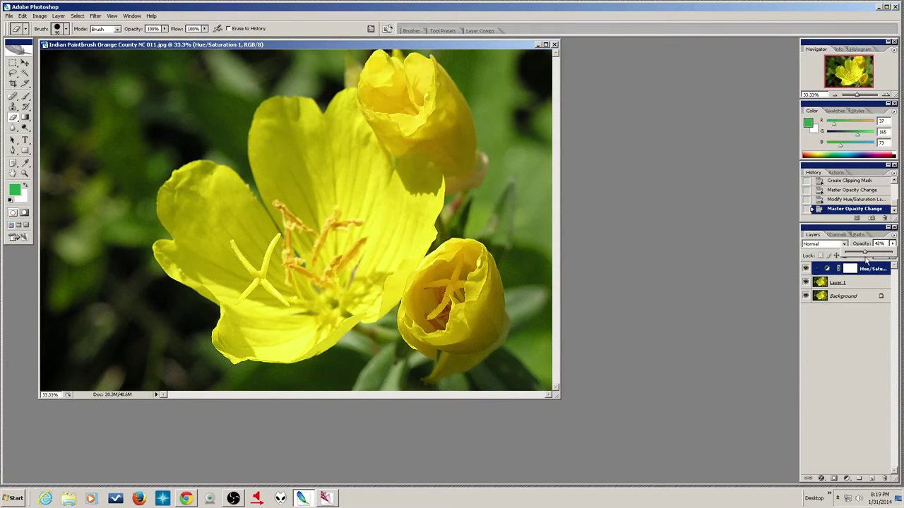
pyautogui.moveTo(866, 260)
pyautogui.mouseDown()
pyautogui.moveTo(858, 261)
pyautogui.moveTo(874, 259)
pyautogui.mouseUp()
# Select Layer 1 and toggle its visibility to compare the photo with and without it, leaving it shown.
pyautogui.click(865, 285)
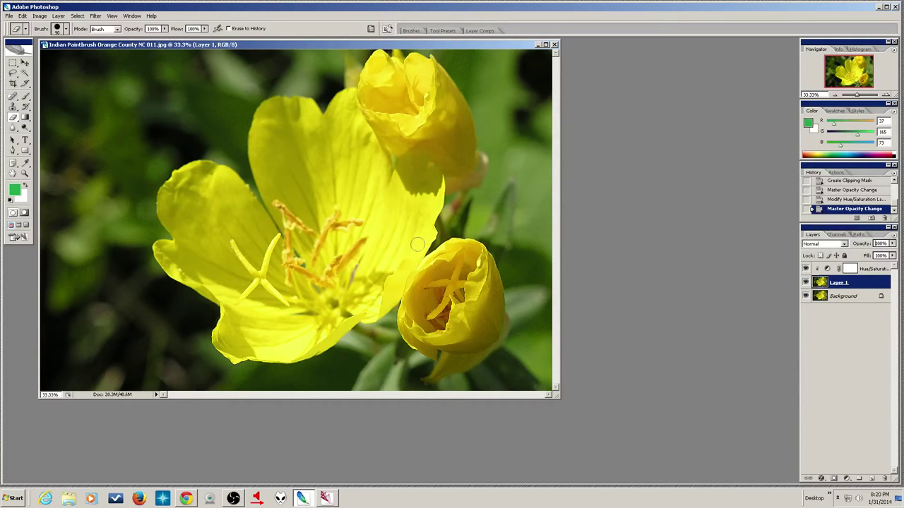
pyautogui.click(806, 283)
pyautogui.click(806, 283)
pyautogui.click(806, 283)
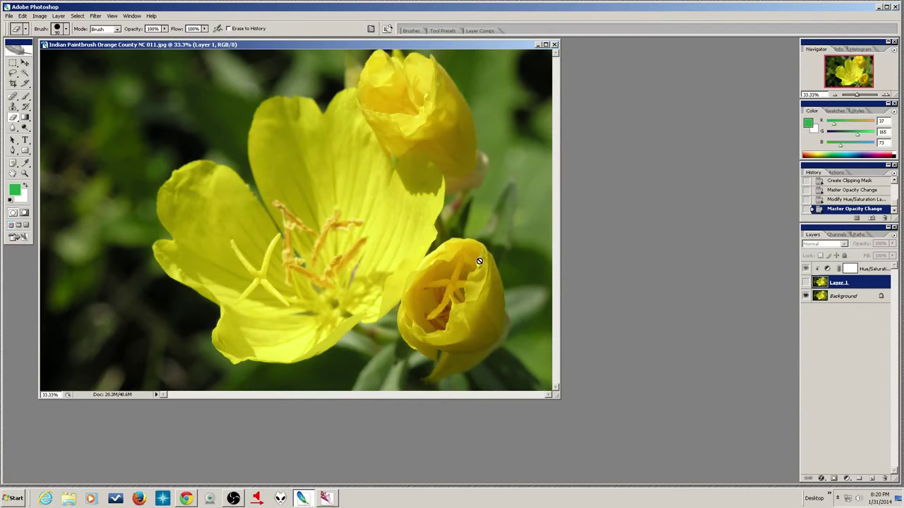
pyautogui.click(806, 282)
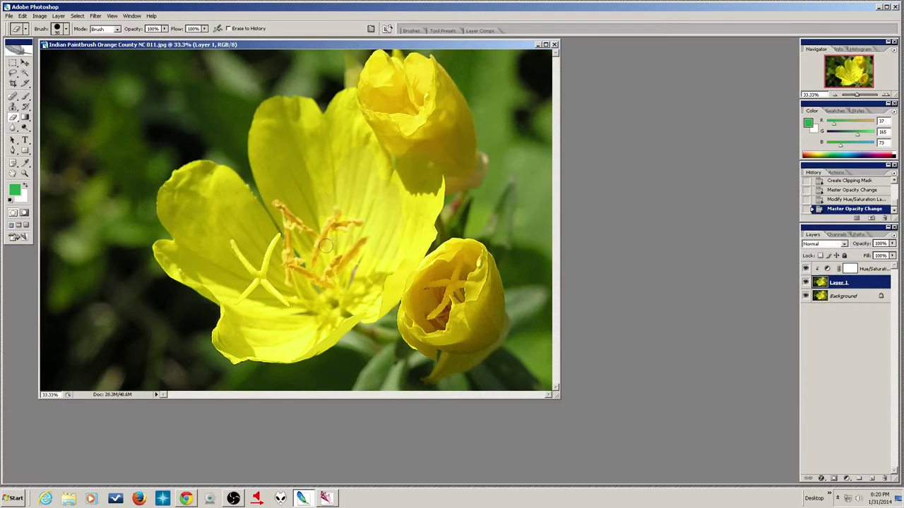
# Try erasing parts of the large petals on Layer 1 and the Hue/Saturation mask, with the adjustment layer at 100% opacity.
pyautogui.moveTo(320, 265); pyautogui.dragTo(356, 245)
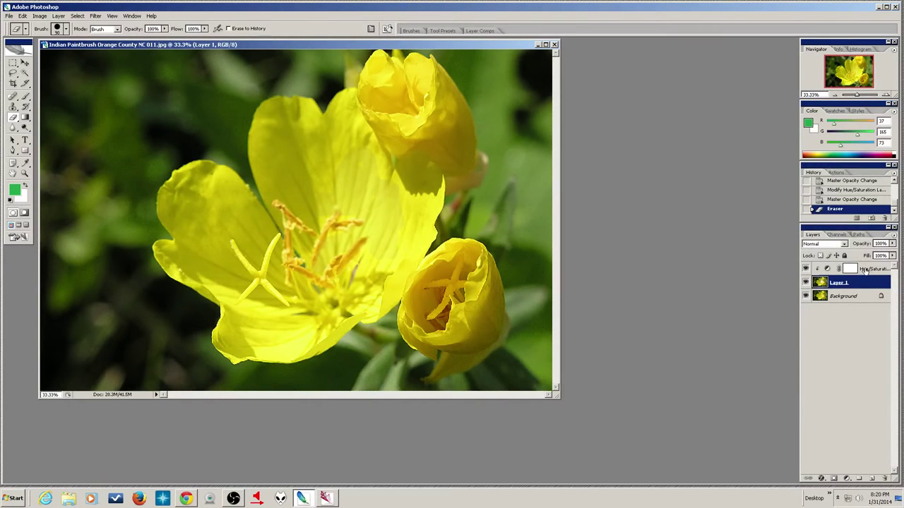
pyautogui.click(867, 271)
pyautogui.moveTo(893, 244)
pyautogui.mouseDown()
pyautogui.moveTo(876, 254)
pyautogui.moveTo(898, 259)
pyautogui.mouseUp()
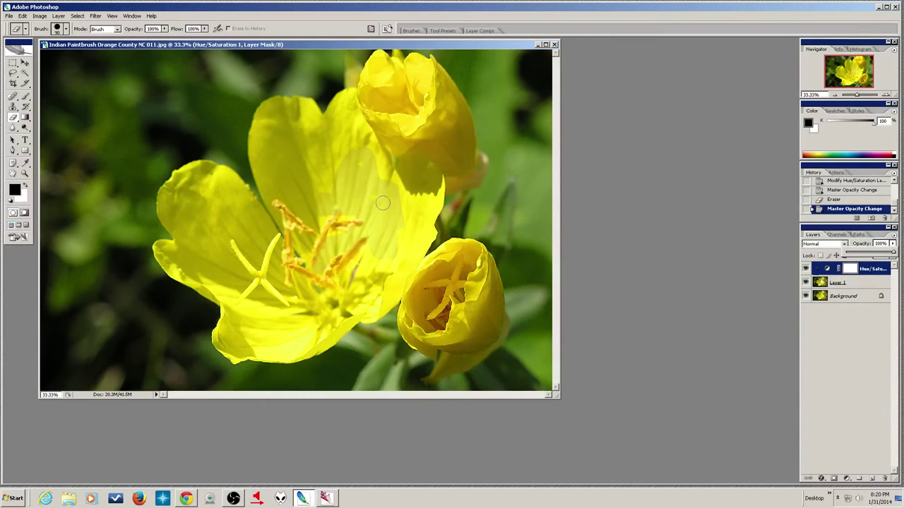
pyautogui.moveTo(332, 189); pyautogui.dragTo(330, 189)
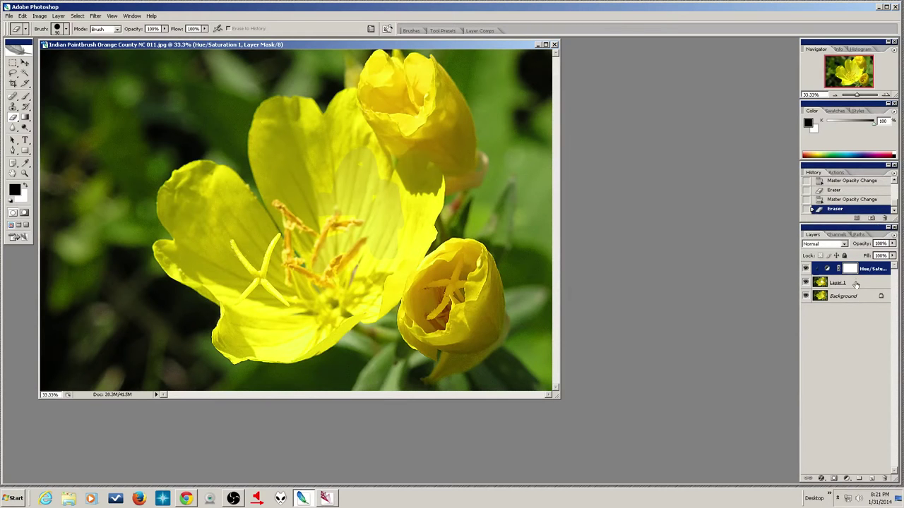
pyautogui.click(856, 283)
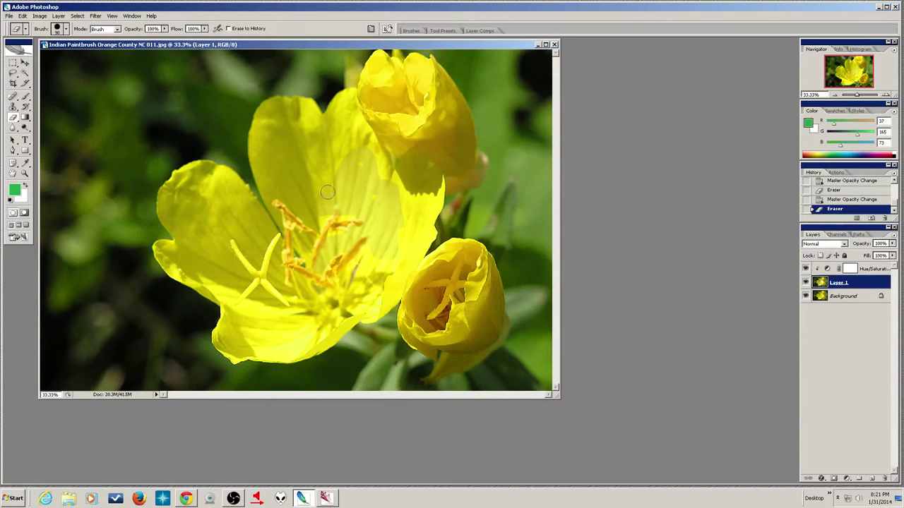
pyautogui.moveTo(327, 191)
pyautogui.mouseDown()
pyautogui.moveTo(324, 163)
pyautogui.moveTo(344, 144)
pyautogui.moveTo(377, 161)
pyautogui.moveTo(387, 177)
pyautogui.moveTo(364, 154)
pyautogui.moveTo(384, 207)
pyautogui.moveTo(370, 165)
pyautogui.moveTo(408, 214)
pyautogui.mouseUp()
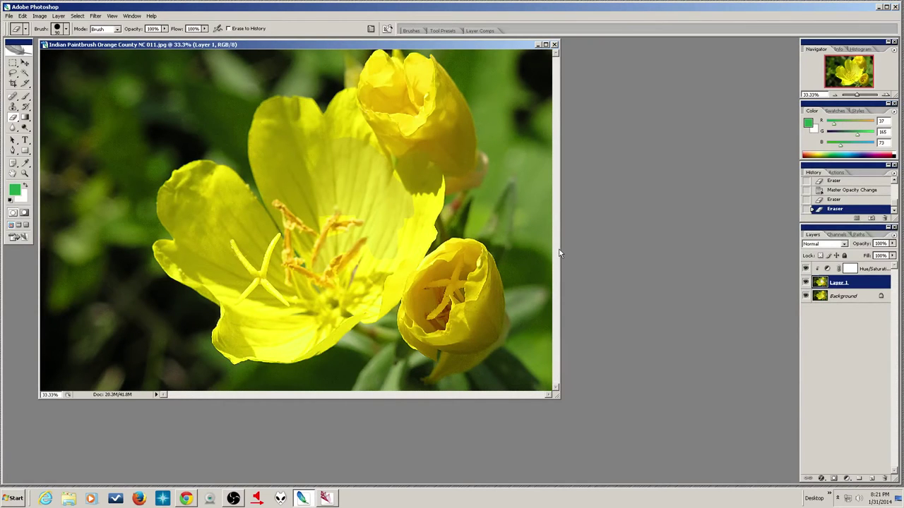
# Undo the eraser strokes and the last opacity change on the Hue/Saturation layer.
pyautogui.hotkey('ctrl', 'alt', 'z')
pyautogui.hotkey('ctrl', 'alt', 'z')
pyautogui.hotkey('ctrl', 'alt', 'z')
pyautogui.hotkey('ctrl', 'alt', 'z')
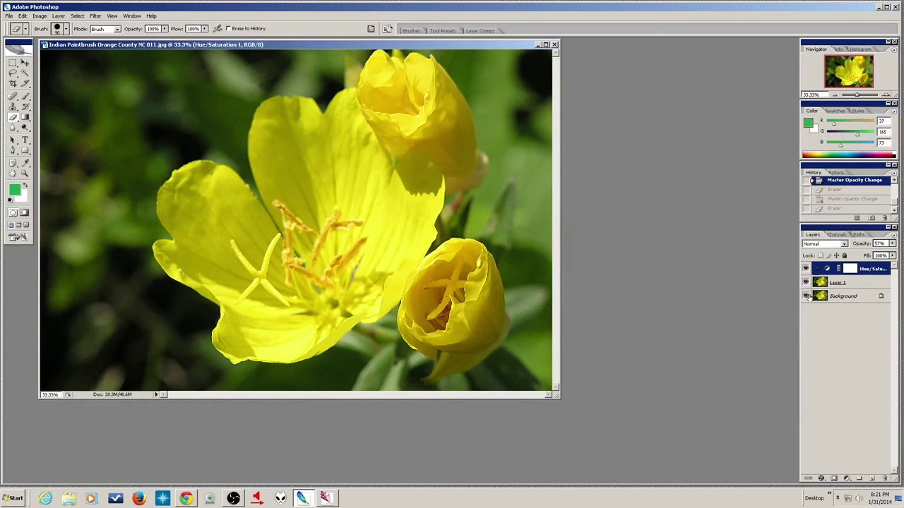
# Examine the Hue/Saturation layer's mask display options, view the mask alone, and return to the normal image view.
pyautogui.click(863, 283)
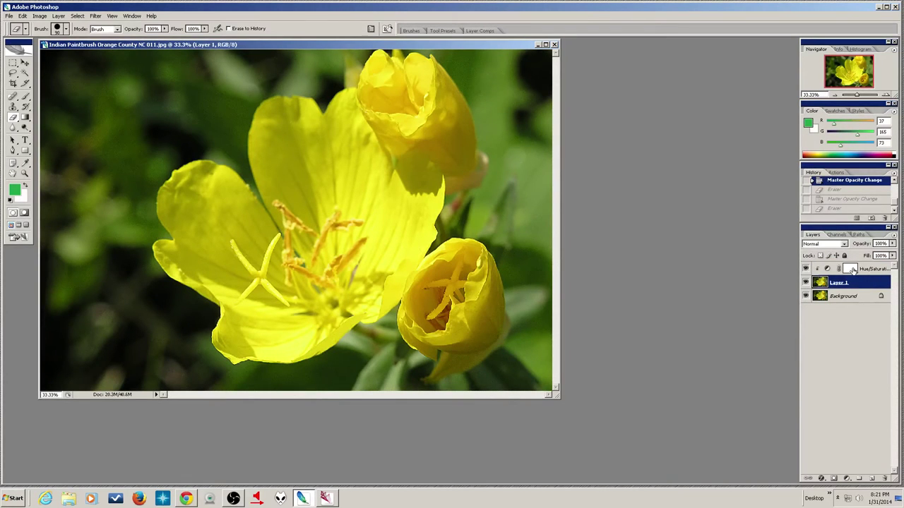
pyautogui.click(851, 271)
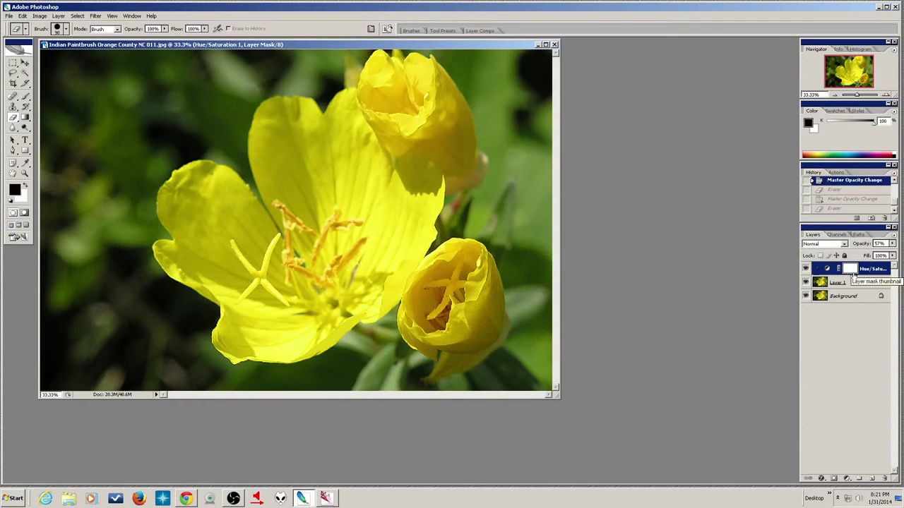
pyautogui.click(847, 479)
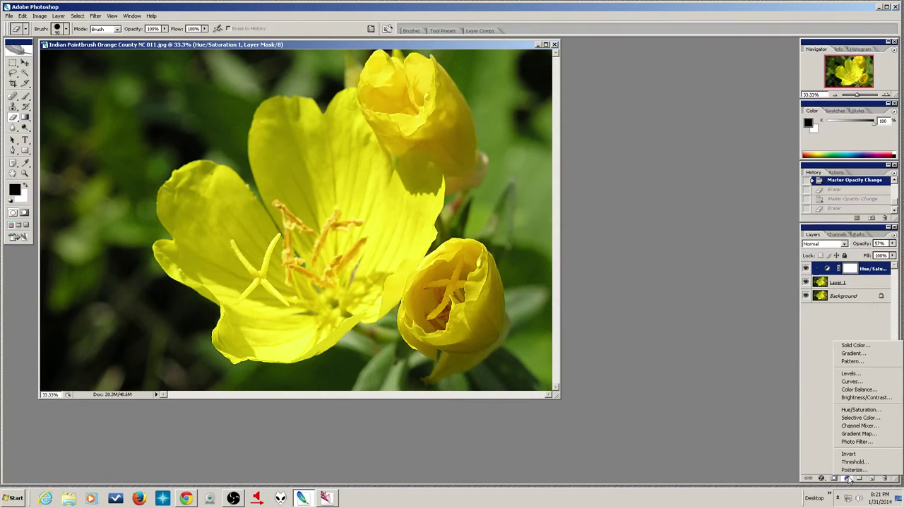
pyautogui.click(816, 397)
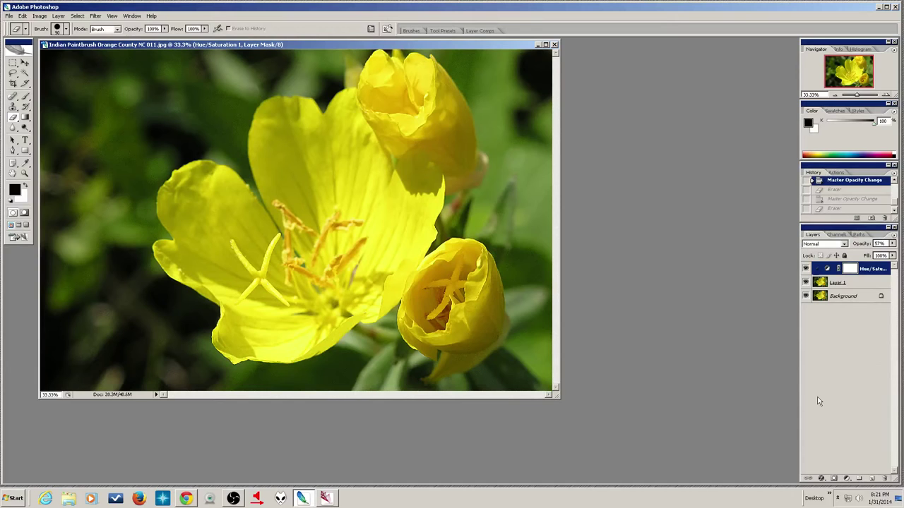
pyautogui.doubleClick(848, 271)
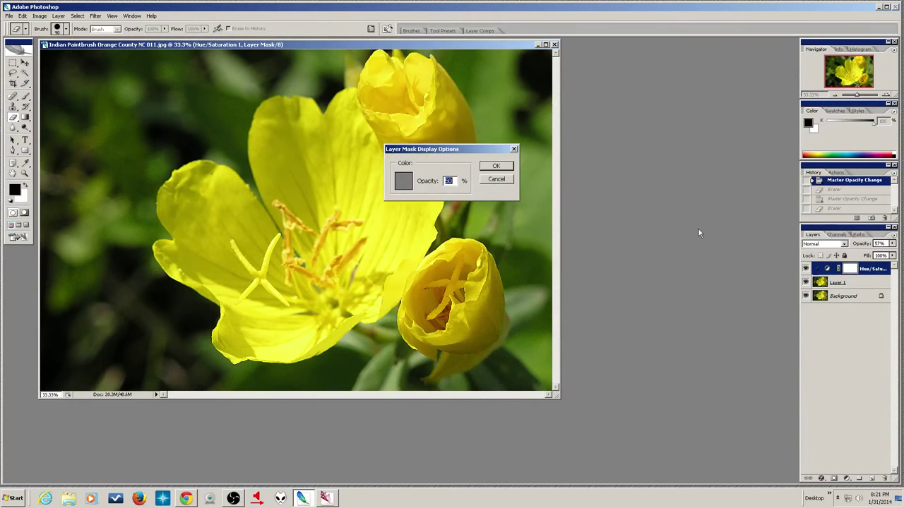
pyautogui.click(486, 169)
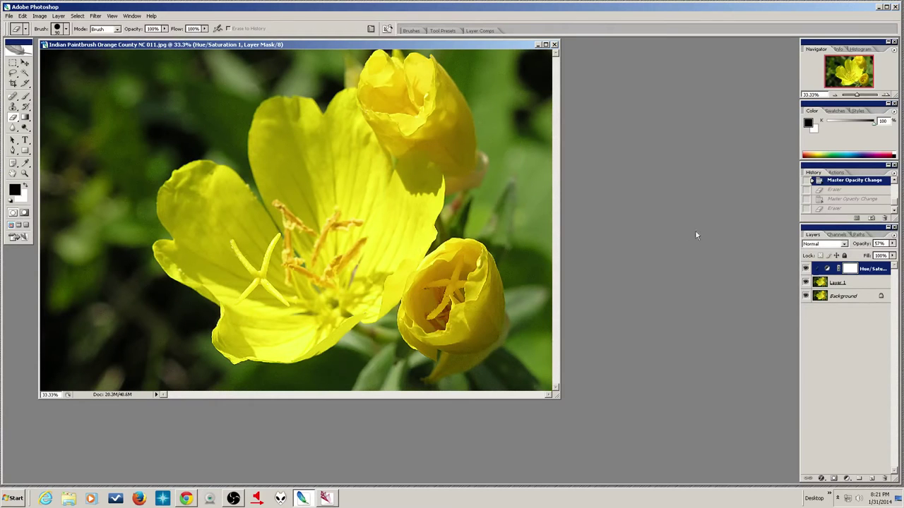
pyautogui.keyDown('alt'); pyautogui.click(851, 272); pyautogui.keyUp('alt')
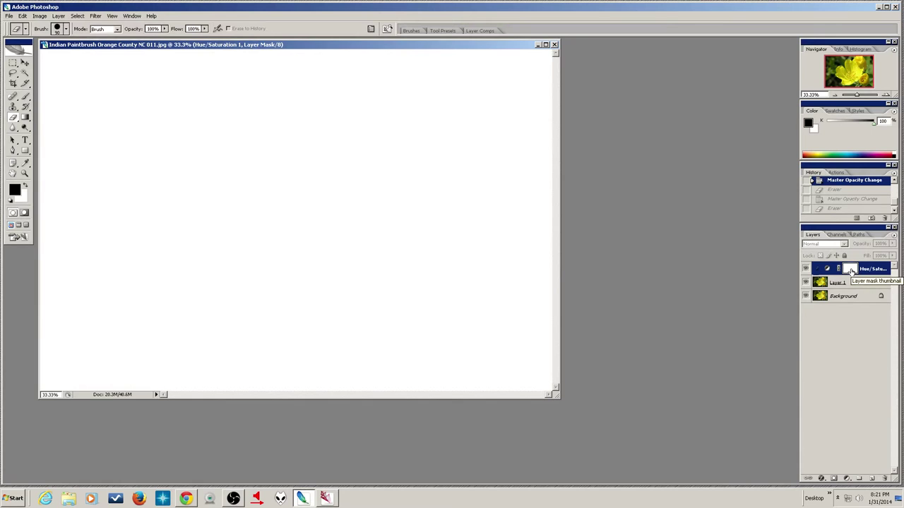
pyautogui.keyDown('alt'); pyautogui.click(851, 272); pyautogui.keyUp('alt')
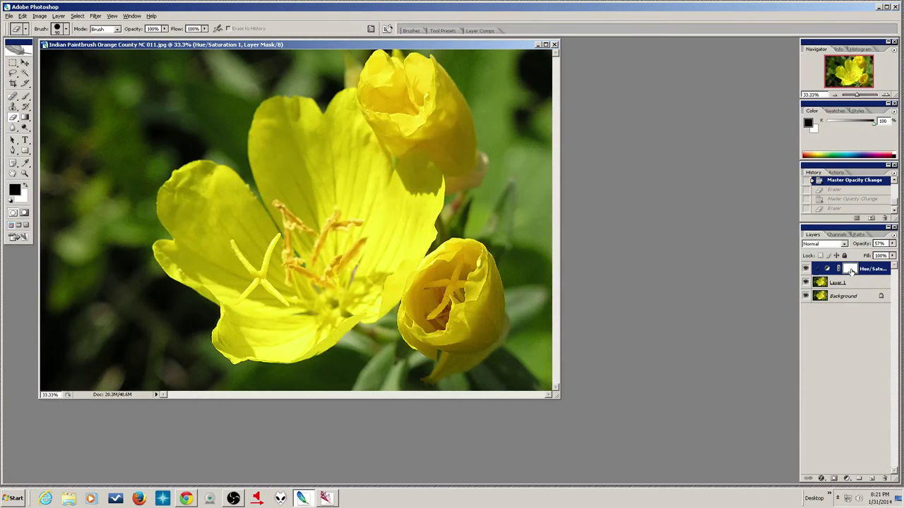
# Paint black over the large flower's central petals on the Hue/Saturation mask, trying the soft 175 px brush in Overlay mode before Normal.
pyautogui.click(25, 99)
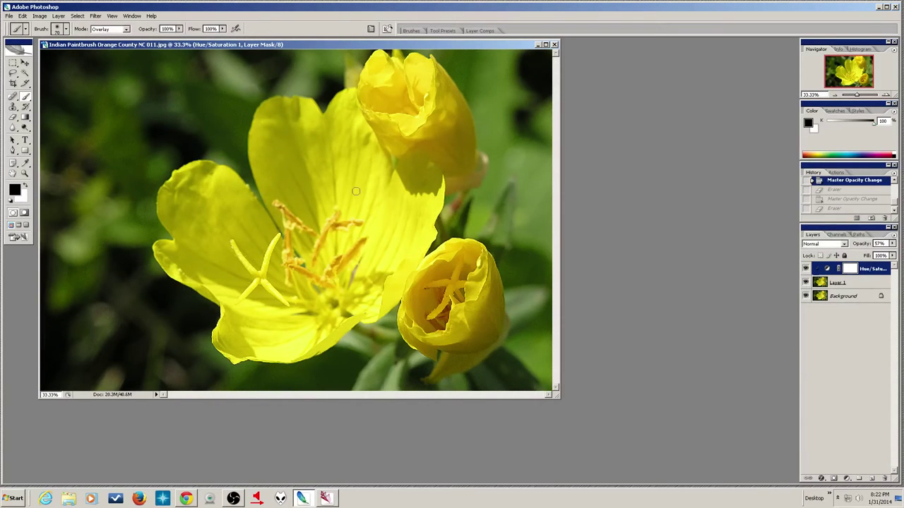
pyautogui.moveTo(356, 191)
pyautogui.mouseDown()
pyautogui.moveTo(336, 182)
pyautogui.moveTo(370, 199)
pyautogui.moveTo(363, 196)
pyautogui.mouseUp()
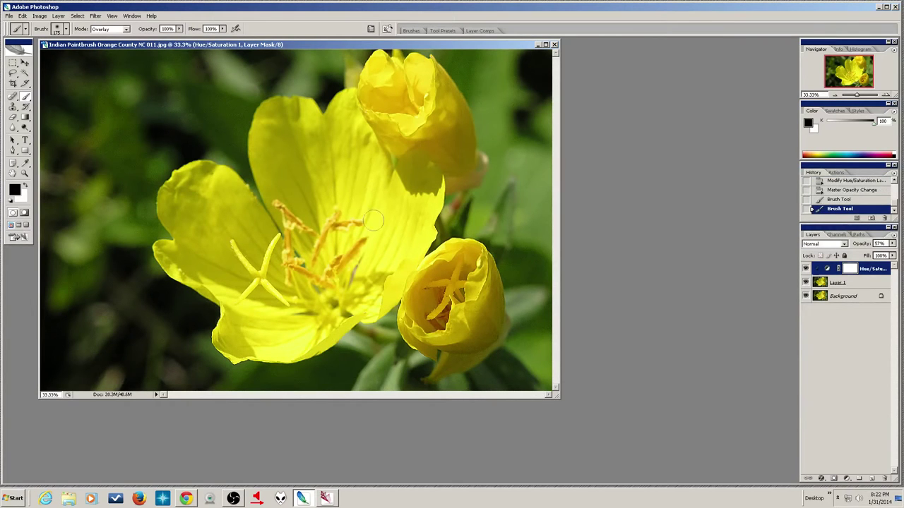
pyautogui.moveTo(336, 219); pyautogui.dragTo(351, 199)
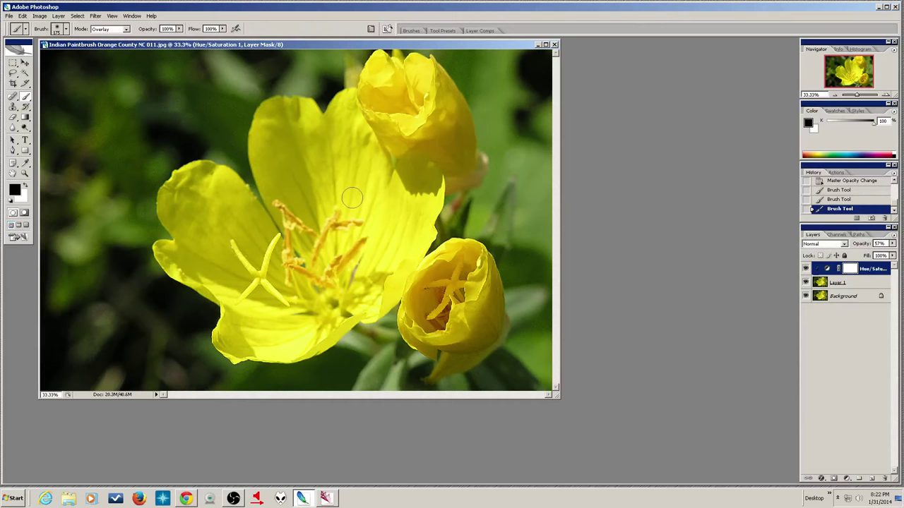
pyautogui.click(126, 29)
pyautogui.click(120, 38)
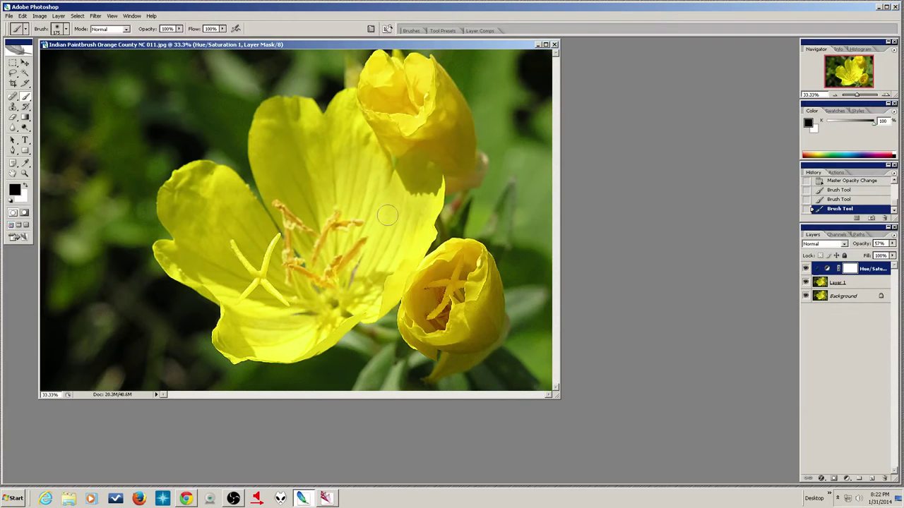
pyautogui.moveTo(342, 181)
pyautogui.mouseDown()
pyautogui.moveTo(319, 189)
pyautogui.moveTo(355, 192)
pyautogui.mouseUp()
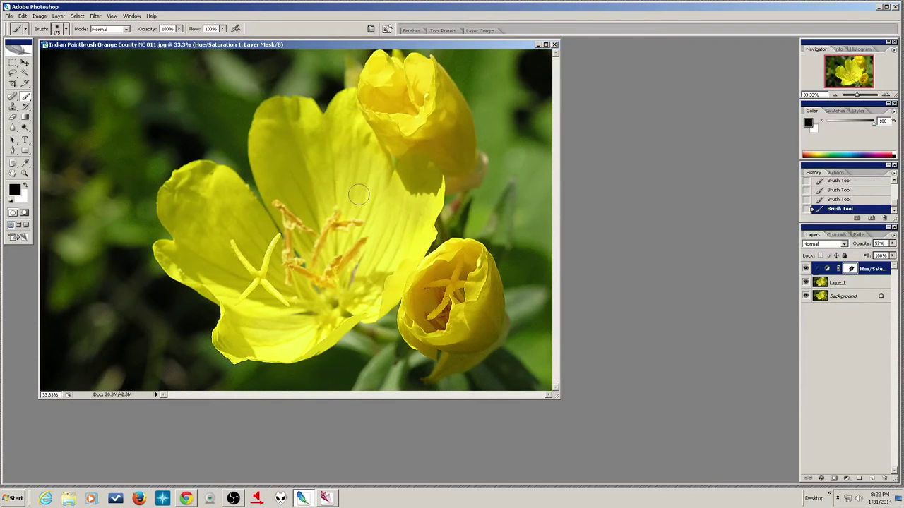
pyautogui.click(57, 29)
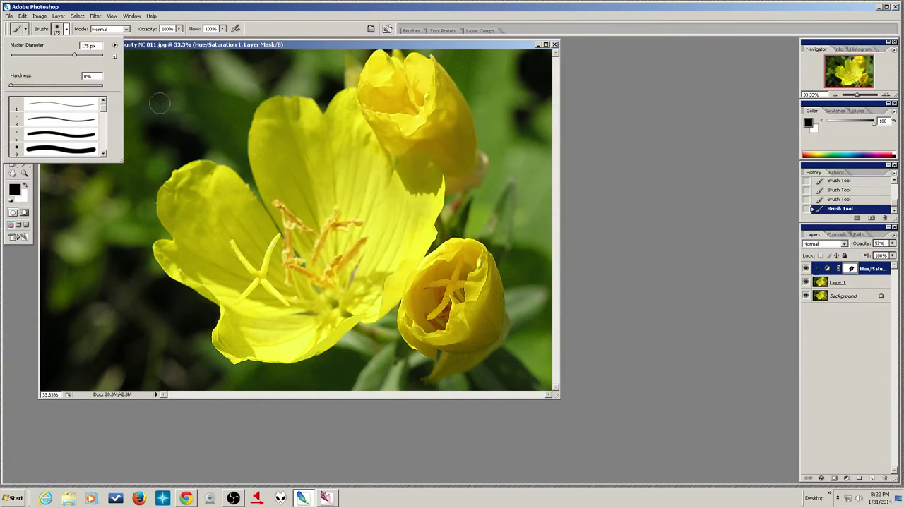
pyautogui.click(364, 195)
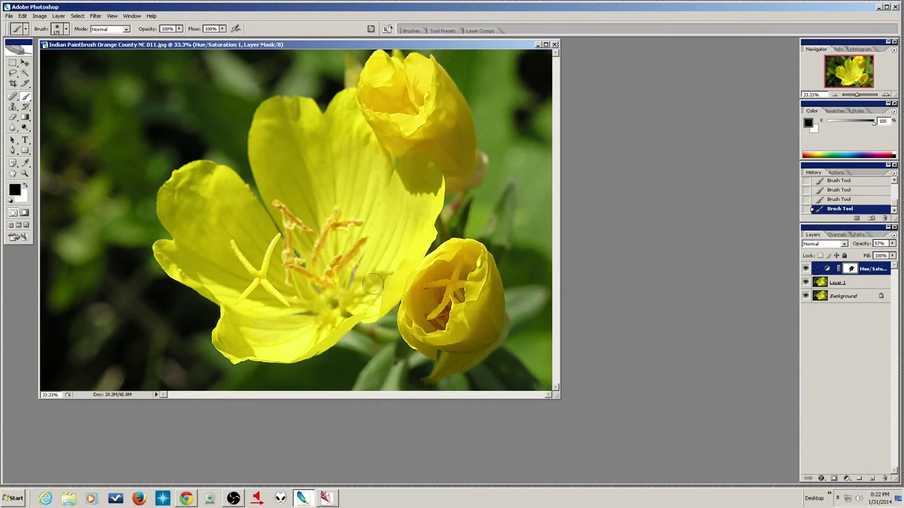
# View the Hue/Saturation mask alone, fill its upper white gap with black, and trim the shape's upper-right edge with white.
pyautogui.keyDown('alt'); pyautogui.click(851, 269); pyautogui.keyUp('alt')
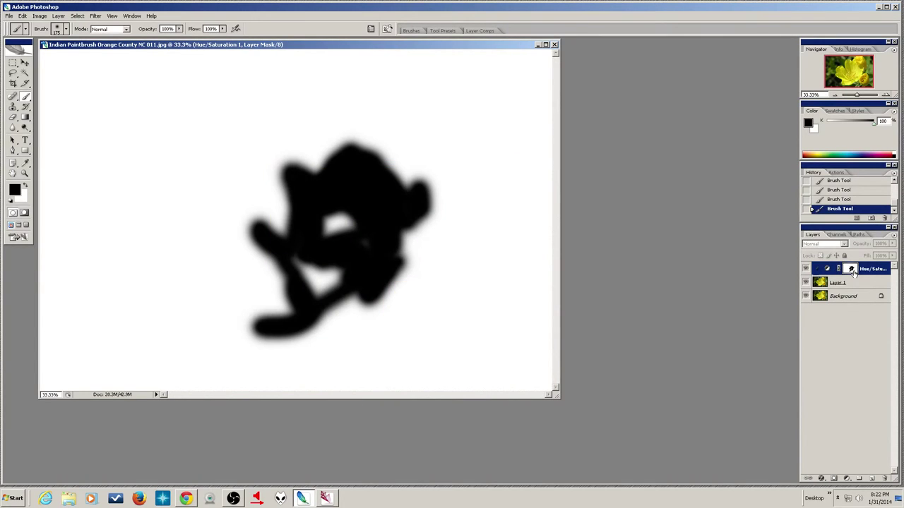
pyautogui.moveTo(352, 225)
pyautogui.mouseDown()
pyautogui.moveTo(346, 217)
pyautogui.moveTo(333, 226)
pyautogui.moveTo(361, 237)
pyautogui.mouseUp()
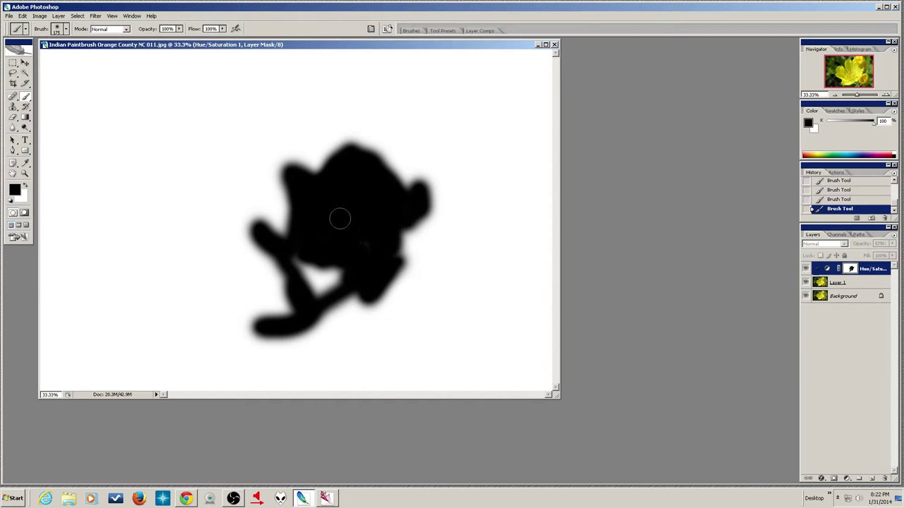
pyautogui.press('x')
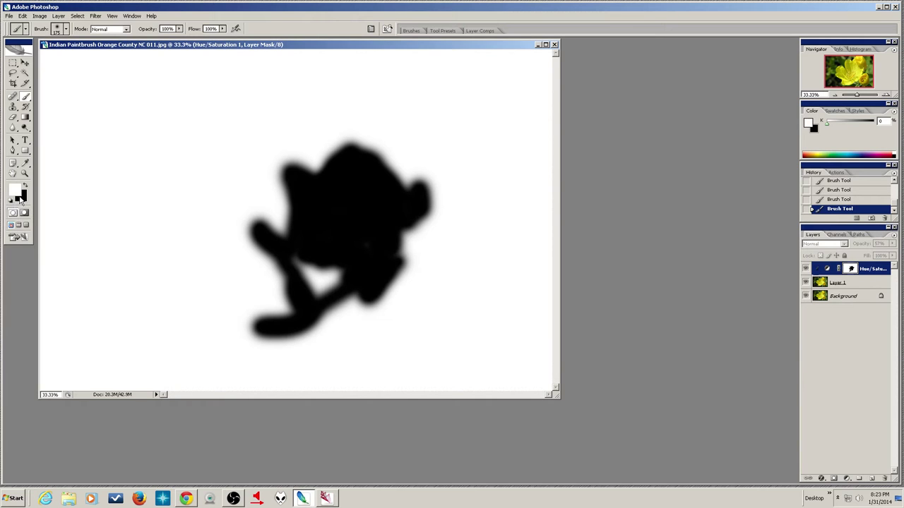
pyautogui.press('x')
pyautogui.press('x')
pyautogui.moveTo(334, 157)
pyautogui.mouseDown()
pyautogui.moveTo(369, 147)
pyautogui.moveTo(385, 156)
pyautogui.moveTo(335, 152)
pyautogui.moveTo(385, 155)
pyautogui.moveTo(426, 206)
pyautogui.moveTo(426, 158)
pyautogui.moveTo(424, 234)
pyautogui.mouseUp()
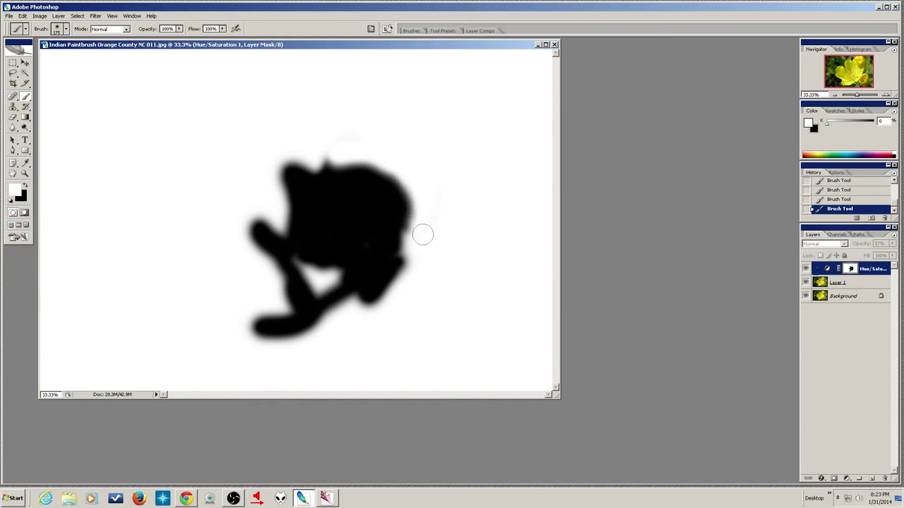
# Compare the mask view with the image view, and paint more black over the flower's petals on the Hue/Saturation mask.
pyautogui.keyDown('alt'); pyautogui.click(851, 269); pyautogui.keyUp('alt')
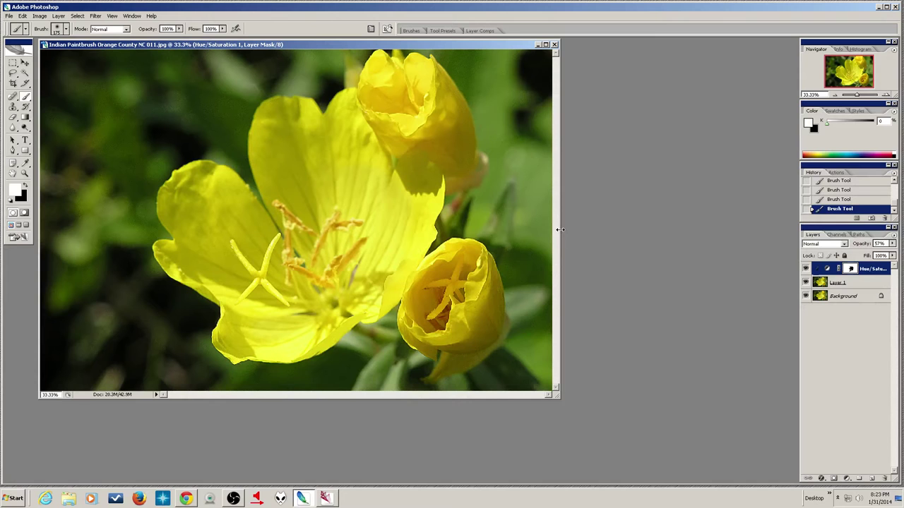
pyautogui.keyDown('alt'); pyautogui.click(851, 269); pyautogui.keyUp('alt')
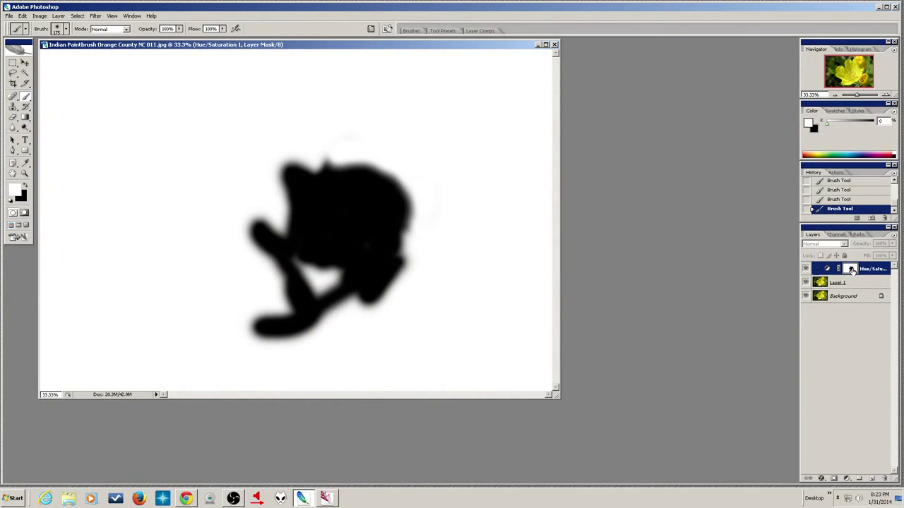
pyautogui.keyDown('alt'); pyautogui.click(850, 269); pyautogui.keyUp('alt')
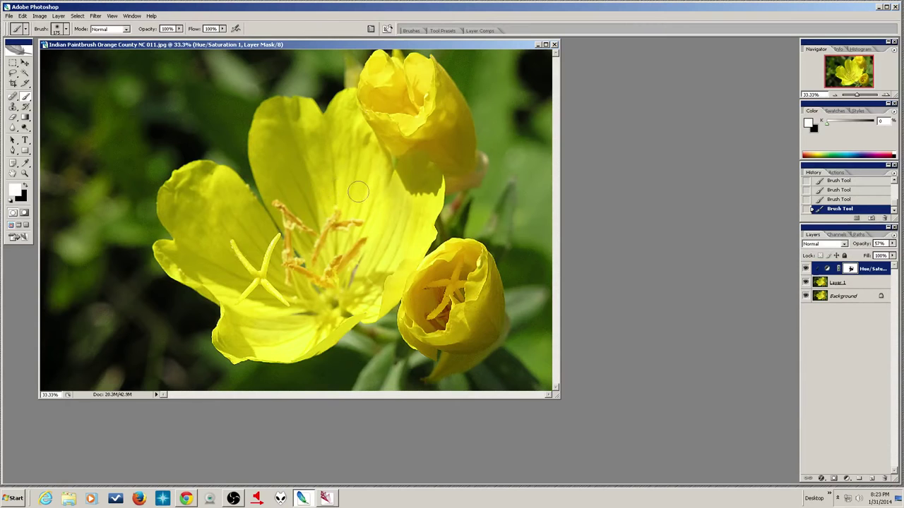
pyautogui.press('x')
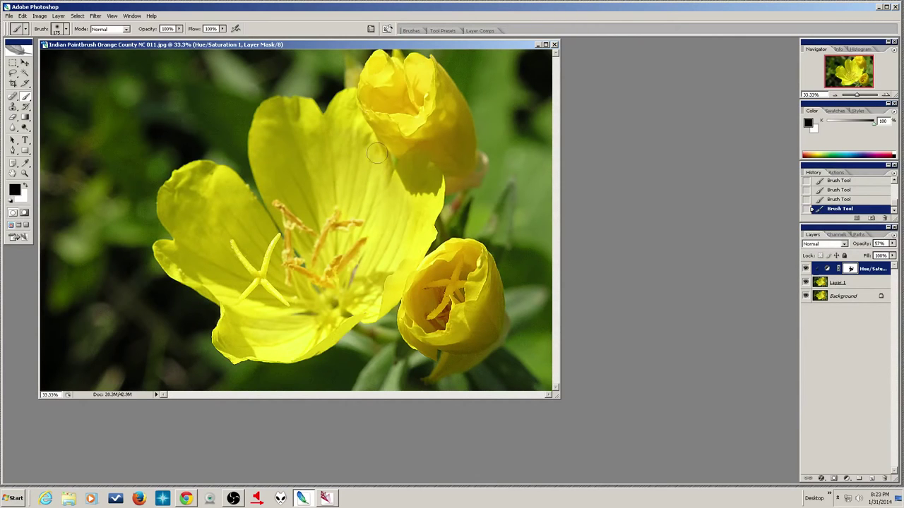
pyautogui.moveTo(363, 180); pyautogui.dragTo(362, 175)
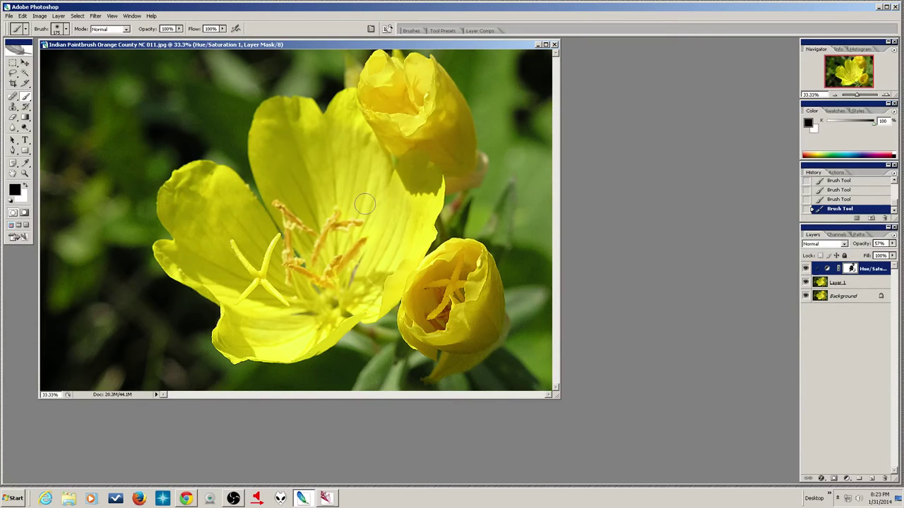
# Compare the Background layer on its own with the full layer stack, leaving all layers shown.
pyautogui.keyDown('alt'); pyautogui.click(805, 296); pyautogui.keyUp('alt')
pyautogui.keyDown('alt'); pyautogui.click(805, 297); pyautogui.keyUp('alt')
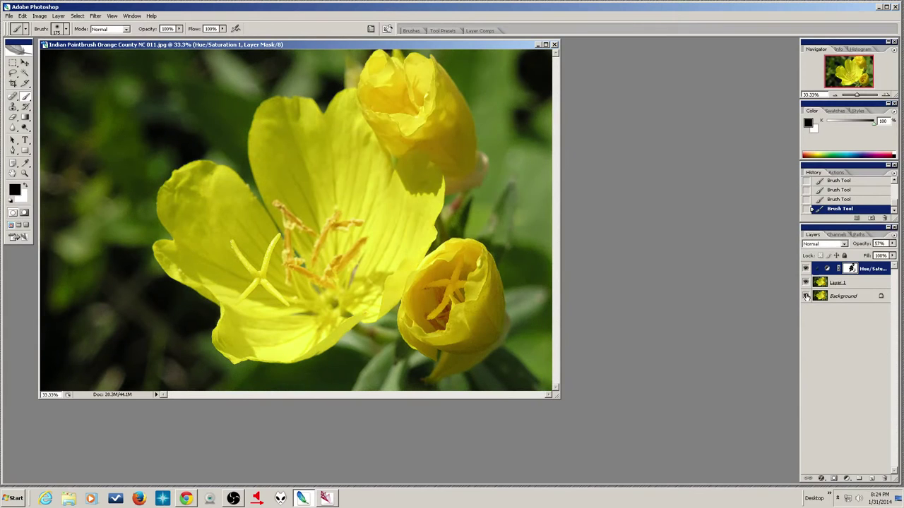
pyautogui.keyDown('alt'); pyautogui.click(805, 297); pyautogui.keyUp('alt')
pyautogui.keyDown('alt'); pyautogui.click(805, 297); pyautogui.keyUp('alt')
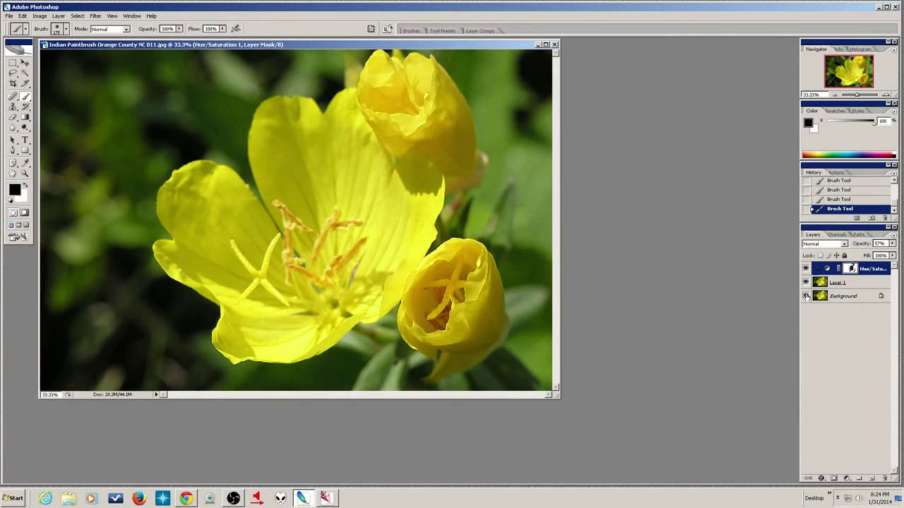
# Toggle the Hue/Saturation layer's visibility repeatedly to compare the photo with and without the masked adjustment.
pyautogui.click(806, 269)
pyautogui.click(806, 269)
pyautogui.click(806, 269)
pyautogui.click(806, 269)
pyautogui.click(806, 269)
pyautogui.click(806, 269)
pyautogui.click(806, 269)
pyautogui.click(806, 269)
pyautogui.click(806, 269)
pyautogui.click(806, 269)
pyautogui.click(805, 269)
pyautogui.click(806, 269)
pyautogui.click(806, 269)
# Load the RGB composite channel as a selection, return to the layer list, and deselect it.
pyautogui.click(836, 235)
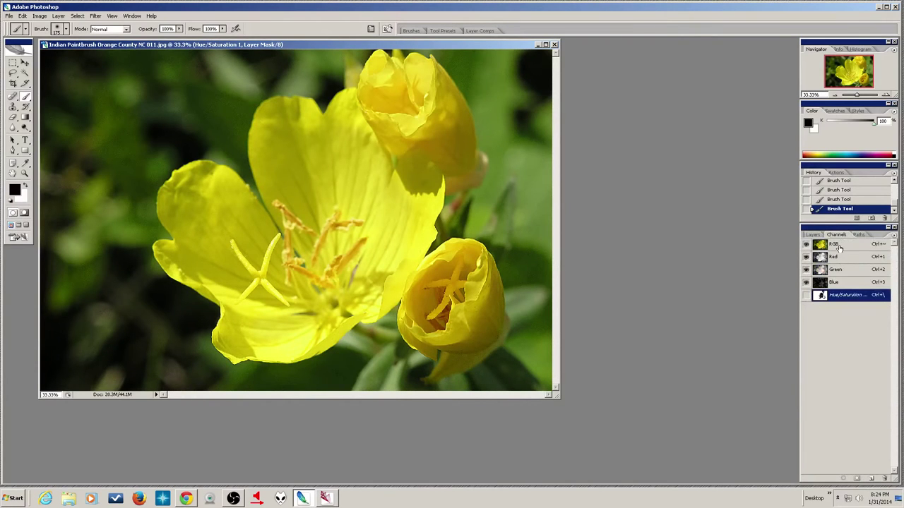
pyautogui.keyDown('ctrl'); pyautogui.click(838, 246); pyautogui.keyUp('ctrl')
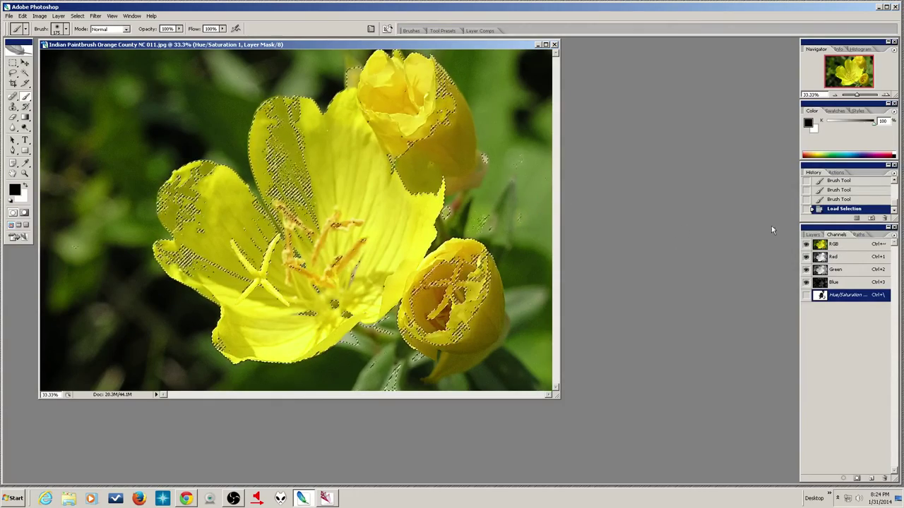
pyautogui.click(814, 234)
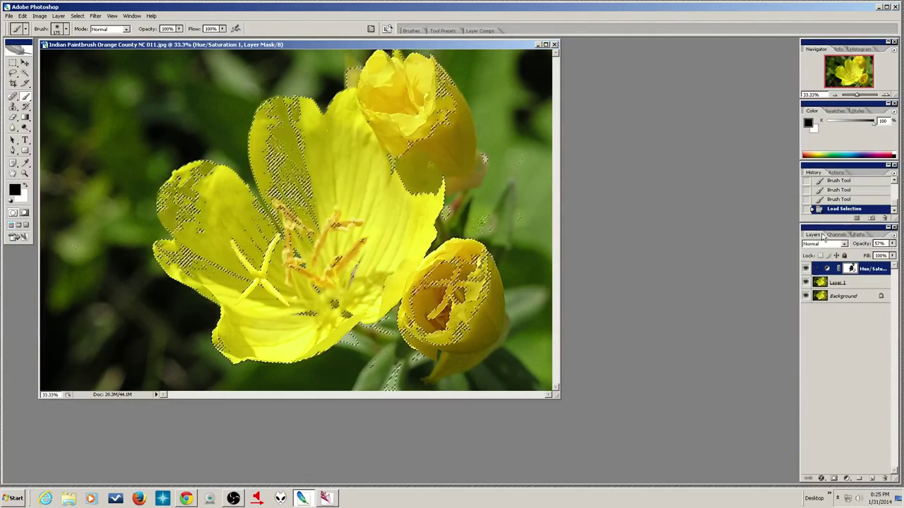
pyautogui.hotkey('ctrl', 'd')
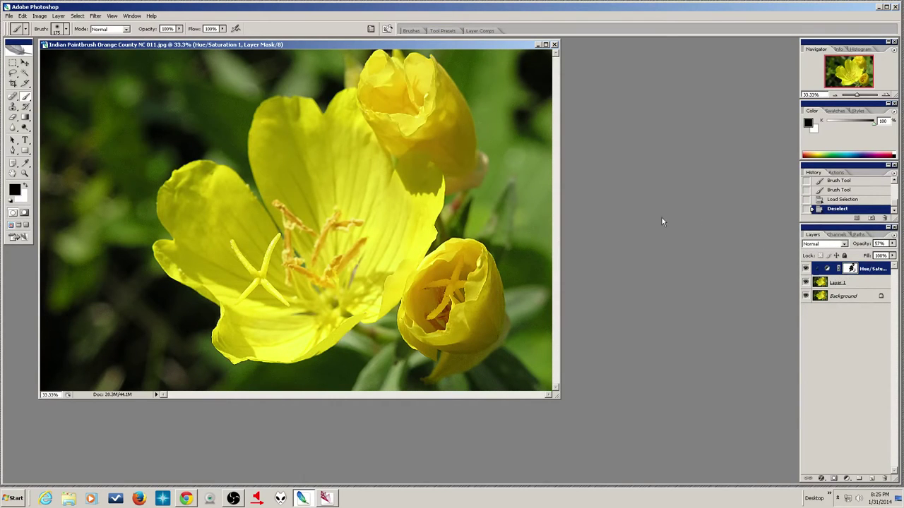
# Add a layer mask to Layer 1 and paint black over the dark background around the flower's upper-left side.
pyautogui.click(853, 283)
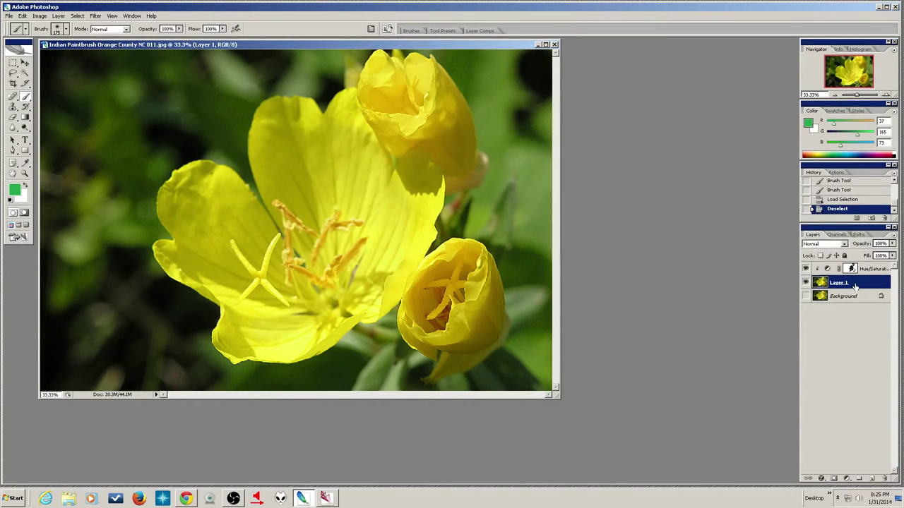
pyautogui.click(833, 479)
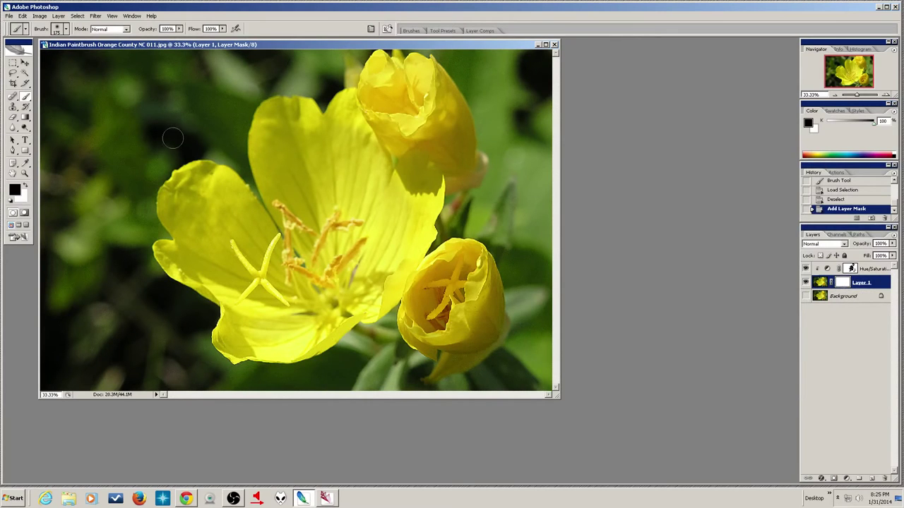
pyautogui.moveTo(129, 120)
pyautogui.mouseDown()
pyautogui.moveTo(151, 110)
pyautogui.moveTo(113, 136)
pyautogui.moveTo(154, 129)
pyautogui.moveTo(152, 142)
pyautogui.moveTo(143, 139)
pyautogui.moveTo(167, 108)
pyautogui.moveTo(153, 68)
pyautogui.moveTo(126, 79)
pyautogui.moveTo(162, 94)
pyautogui.moveTo(142, 82)
pyautogui.moveTo(67, 84)
pyautogui.moveTo(45, 34)
pyautogui.moveTo(106, 75)
pyautogui.moveTo(97, 47)
pyautogui.moveTo(248, 44)
pyautogui.moveTo(161, 65)
pyautogui.moveTo(167, 70)
pyautogui.moveTo(291, 44)
pyautogui.moveTo(217, 88)
pyautogui.moveTo(213, 96)
pyautogui.moveTo(253, 80)
pyautogui.moveTo(221, 122)
pyautogui.moveTo(115, 169)
pyautogui.moveTo(131, 144)
pyautogui.moveTo(112, 214)
pyautogui.moveTo(114, 170)
pyautogui.moveTo(105, 193)
pyautogui.moveTo(104, 171)
pyautogui.moveTo(82, 181)
pyautogui.moveTo(115, 161)
pyautogui.moveTo(78, 149)
pyautogui.moveTo(103, 75)
pyautogui.moveTo(46, 150)
pyautogui.moveTo(64, 110)
pyautogui.moveTo(74, 220)
pyautogui.moveTo(48, 153)
pyautogui.moveTo(52, 256)
pyautogui.moveTo(80, 302)
pyautogui.moveTo(82, 216)
pyautogui.moveTo(83, 256)
pyautogui.moveTo(60, 230)
pyautogui.moveTo(80, 289)
pyautogui.moveTo(90, 206)
pyautogui.moveTo(98, 250)
pyautogui.moveTo(99, 146)
pyautogui.mouseUp()
pyautogui.moveTo(158, 140); pyautogui.dragTo(140, 175)
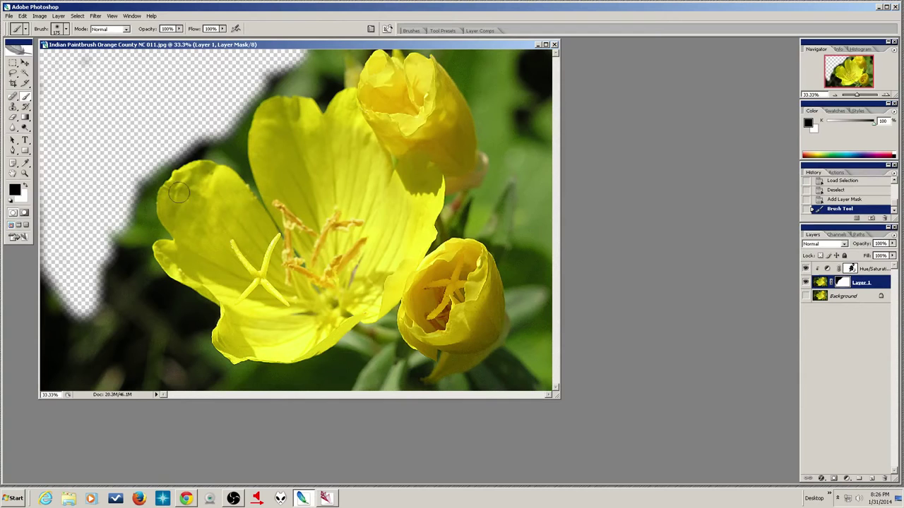
# Restore part of the hidden background near the petals by painting white on Layer 1's mask, and delete that mask.
pyautogui.click(808, 297)
pyautogui.click(808, 297)
pyautogui.moveTo(128, 228)
pyautogui.mouseDown()
pyautogui.moveTo(139, 189)
pyautogui.moveTo(122, 209)
pyautogui.moveTo(113, 277)
pyautogui.moveTo(110, 253)
pyautogui.moveTo(113, 272)
pyautogui.moveTo(118, 264)
pyautogui.moveTo(92, 286)
pyautogui.moveTo(103, 268)
pyautogui.moveTo(110, 288)
pyautogui.moveTo(120, 251)
pyautogui.moveTo(129, 264)
pyautogui.moveTo(125, 291)
pyautogui.moveTo(128, 232)
pyautogui.moveTo(110, 313)
pyautogui.moveTo(103, 260)
pyautogui.moveTo(88, 250)
pyautogui.moveTo(79, 303)
pyautogui.moveTo(66, 298)
pyautogui.moveTo(60, 224)
pyautogui.moveTo(52, 243)
pyautogui.moveTo(59, 270)
pyautogui.moveTo(75, 229)
pyautogui.moveTo(127, 222)
pyautogui.moveTo(116, 243)
pyautogui.moveTo(133, 218)
pyautogui.moveTo(137, 146)
pyautogui.moveTo(129, 206)
pyautogui.moveTo(146, 203)
pyautogui.moveTo(142, 164)
pyautogui.moveTo(182, 151)
pyautogui.moveTo(187, 139)
pyautogui.moveTo(140, 190)
pyautogui.moveTo(190, 150)
pyautogui.moveTo(216, 147)
pyautogui.moveTo(218, 135)
pyautogui.moveTo(196, 122)
pyautogui.moveTo(269, 93)
pyautogui.moveTo(229, 123)
pyautogui.mouseUp()
pyautogui.press('x')
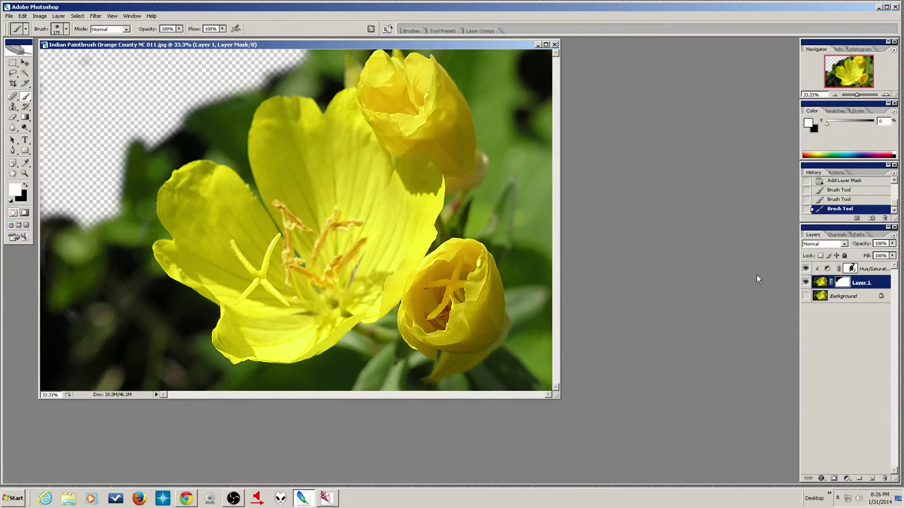
pyautogui.rightClick(846, 283)
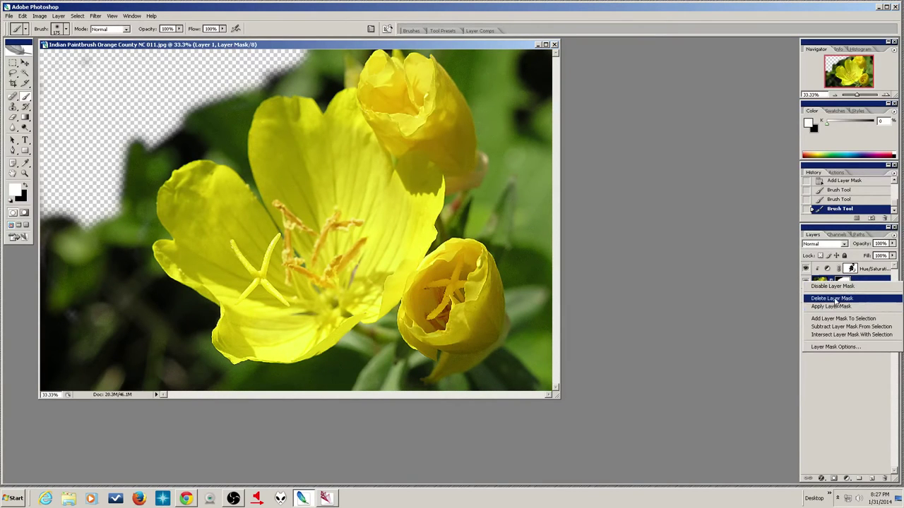
pyautogui.click(834, 299)
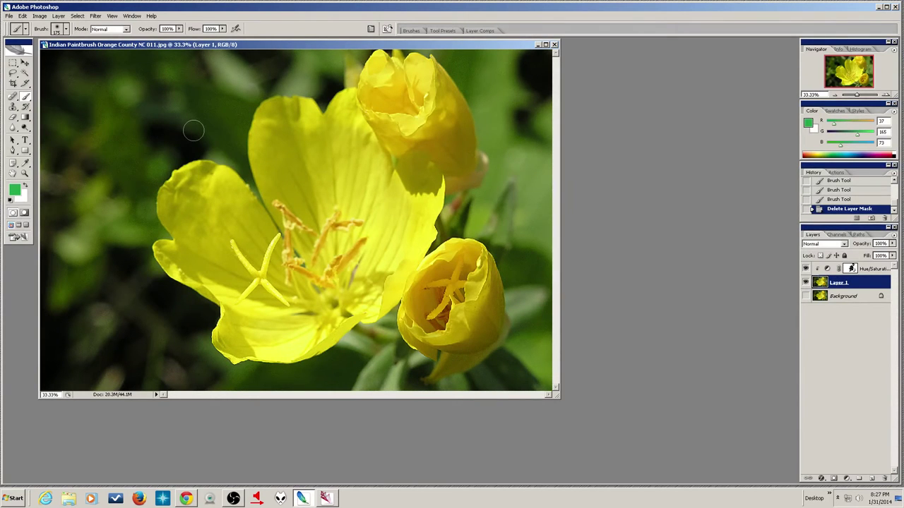
# Select the large flower and both buds on Layer 1 by tracing their outline with the Magnetic Lasso tool.
pyautogui.click(13, 74)
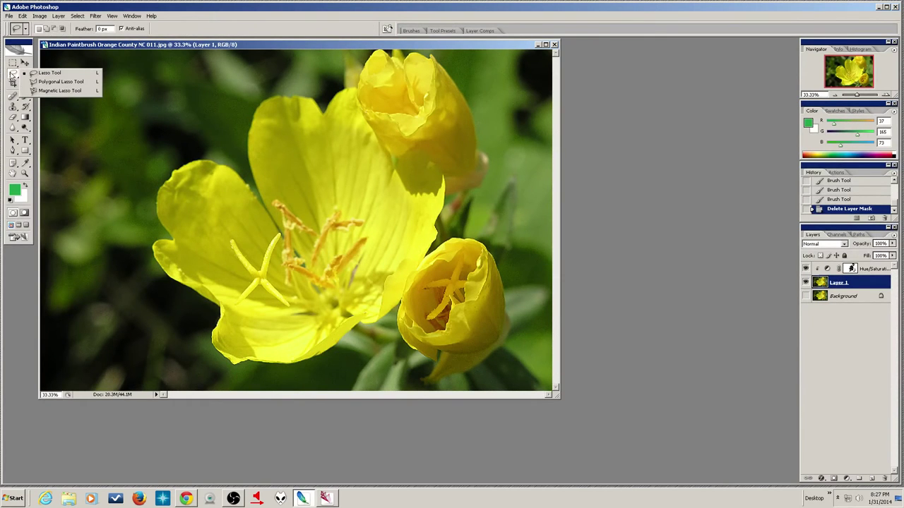
pyautogui.click(59, 91)
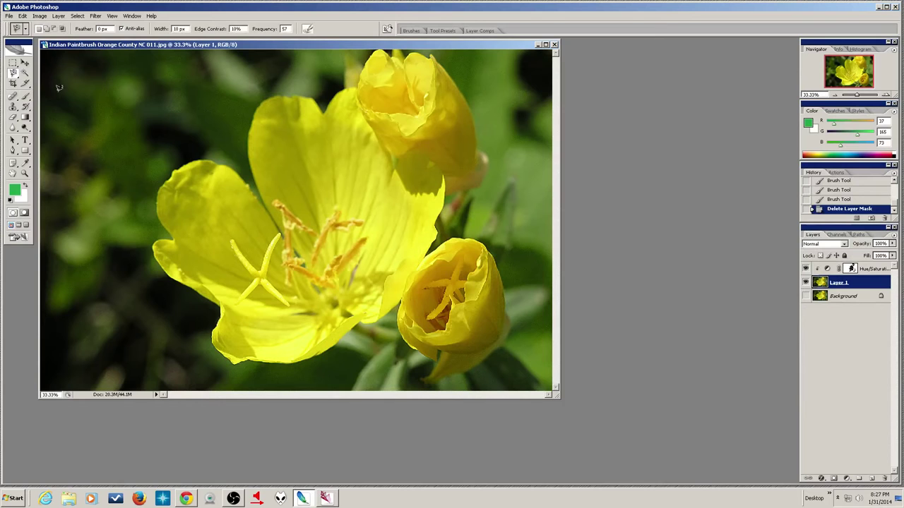
pyautogui.click(164, 175)
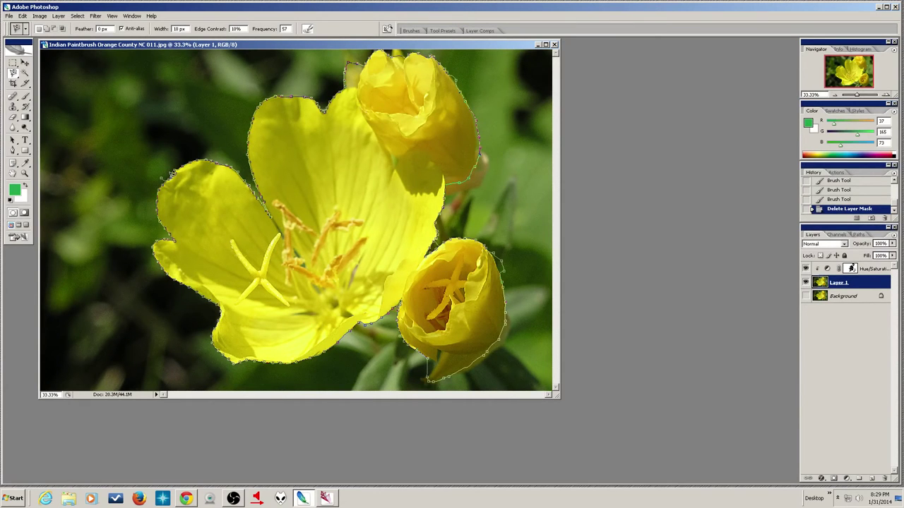
pyautogui.click(170, 180)
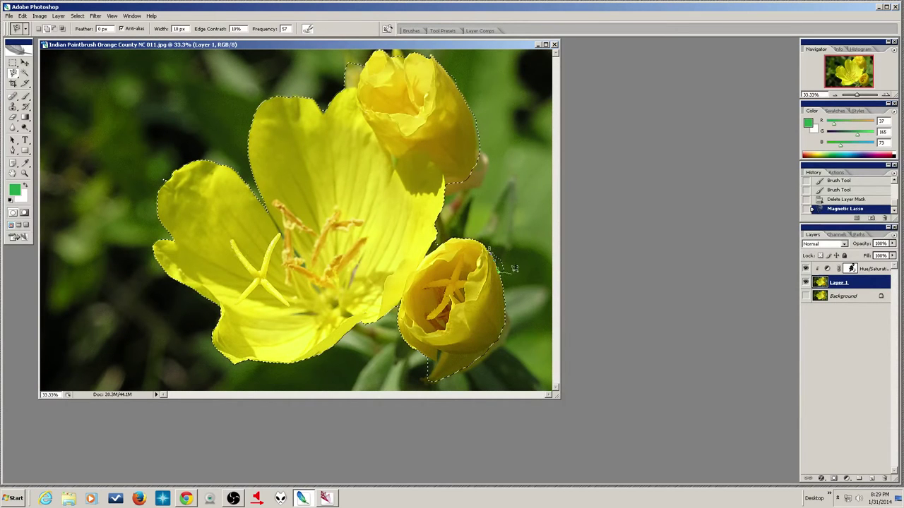
# Try adjusting the selection beside the lower bud's upper-right edge with the Magnetic Lasso, and undo that change.
pyautogui.click(489, 246)
pyautogui.press('shift')
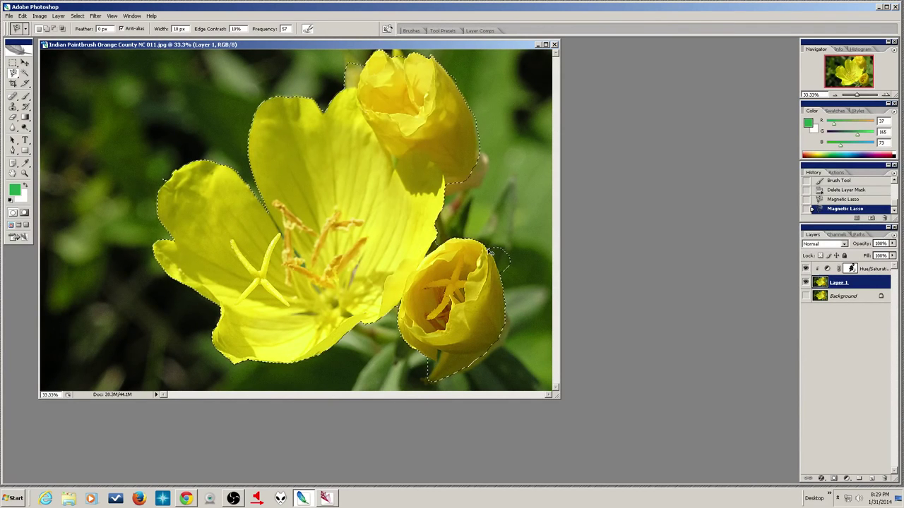
pyautogui.hotkey('ctrl', 'z')
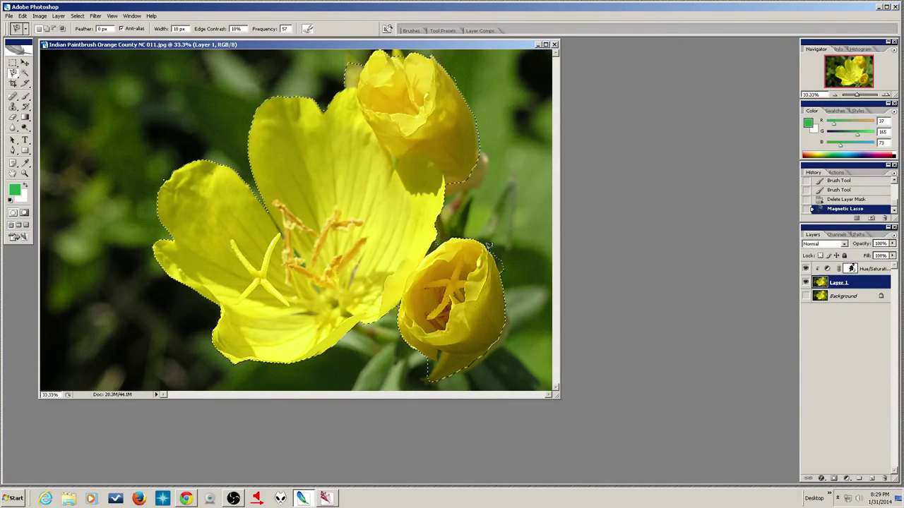
# Subtract the stray areas beside the lower bud and upper-left petal from the selection, and turn it into Layer 1's mask.
pyautogui.press('alt')
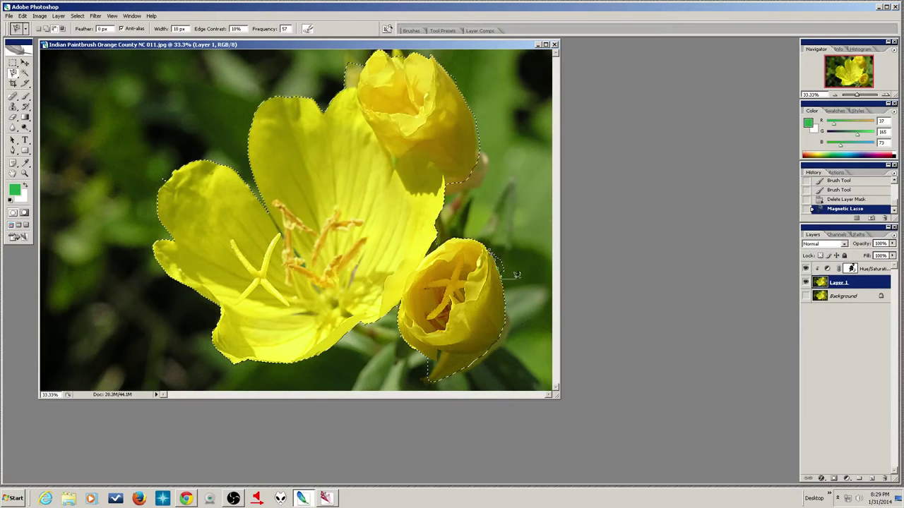
pyautogui.click(491, 243)
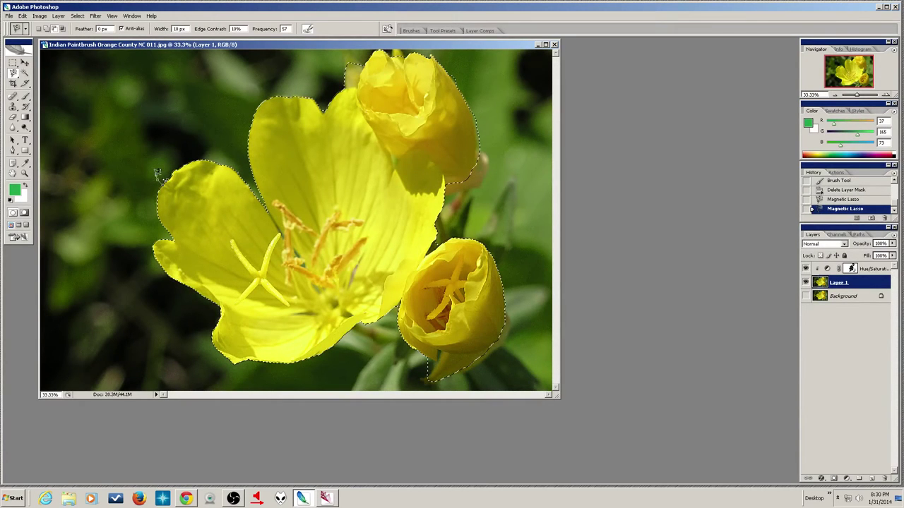
pyautogui.click(162, 176)
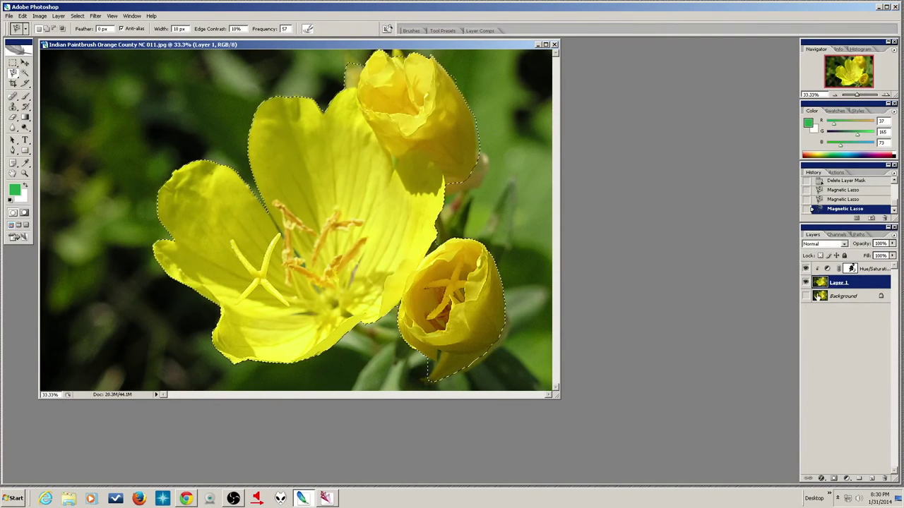
pyautogui.click(834, 479)
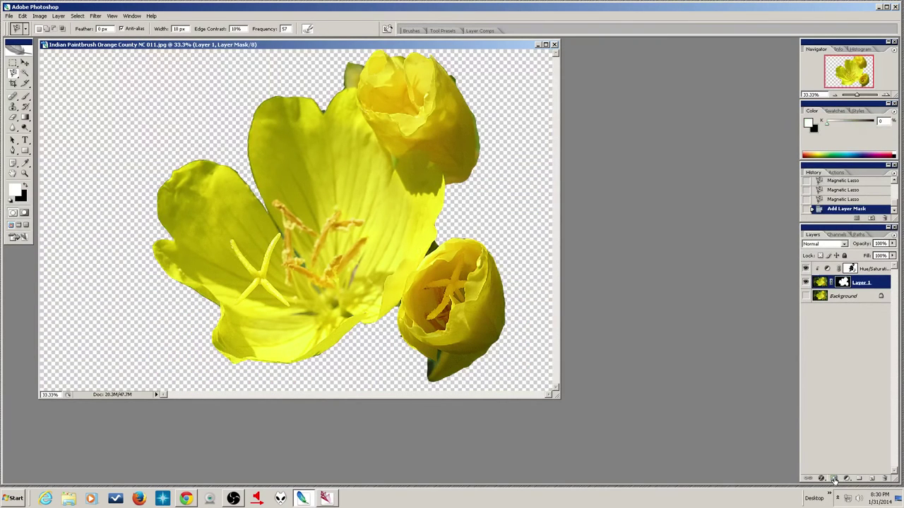
# Compare Layer 1's black-and-white mask on its own with the masked flower image, ending on the normal image view.
pyautogui.keyDown('alt'); pyautogui.click(845, 283); pyautogui.keyUp('alt')
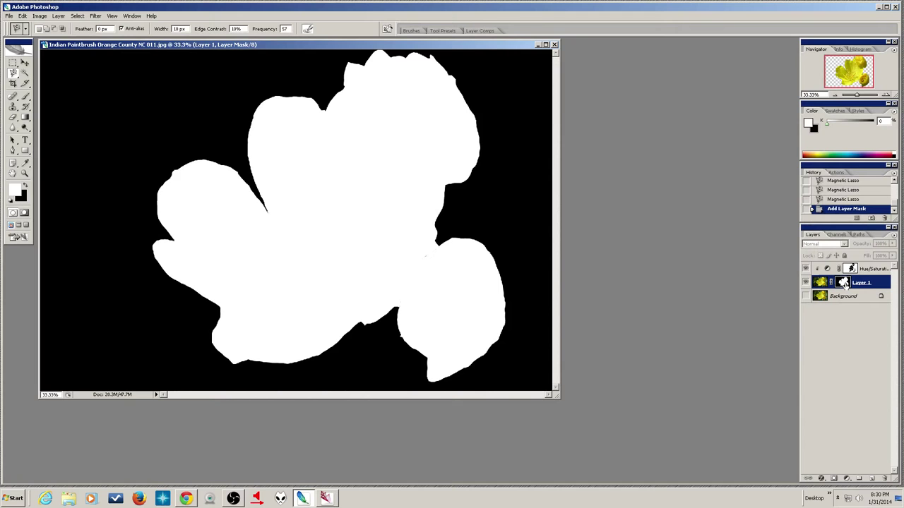
pyautogui.keyDown('alt'); pyautogui.click(844, 283); pyautogui.keyUp('alt')
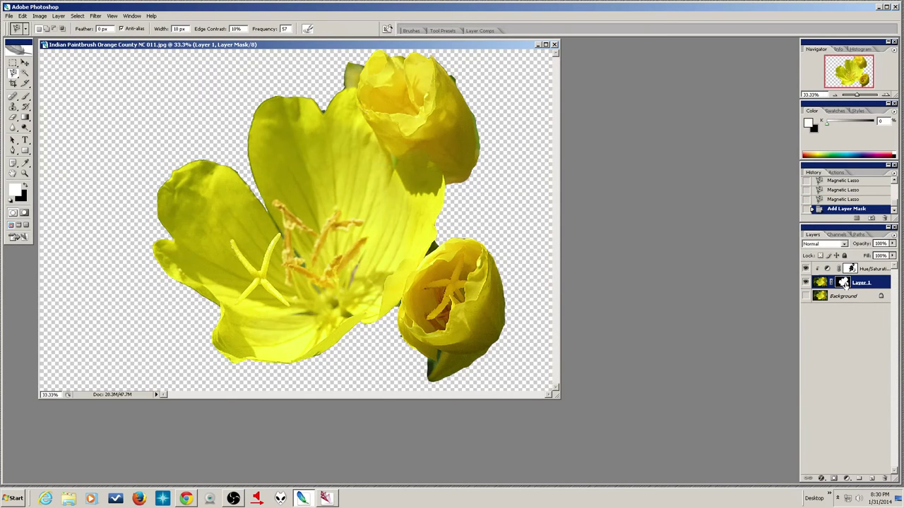
pyautogui.keyDown('alt'); pyautogui.click(845, 283); pyautogui.keyUp('alt')
pyautogui.keyDown('alt'); pyautogui.click(845, 283); pyautogui.keyUp('alt')
pyautogui.keyDown('alt'); pyautogui.click(844, 283); pyautogui.keyUp('alt')
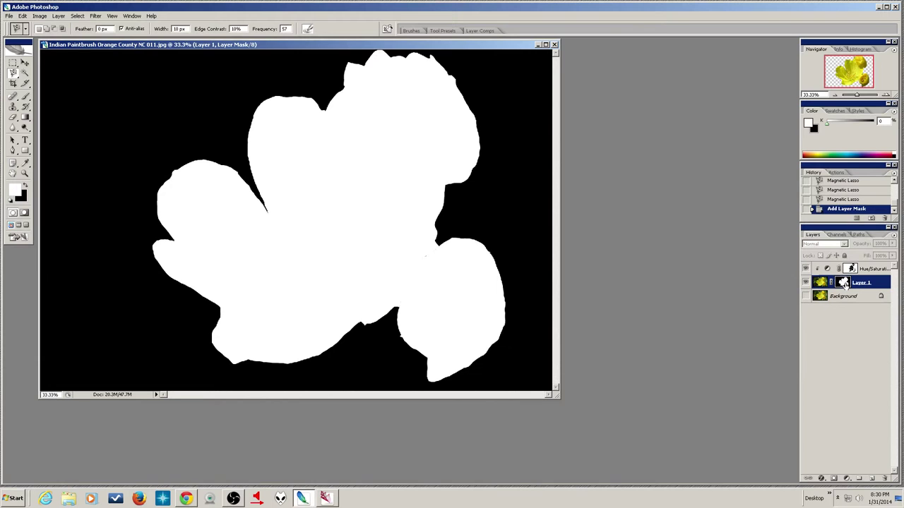
pyautogui.keyDown('alt'); pyautogui.click(845, 284); pyautogui.keyUp('alt')
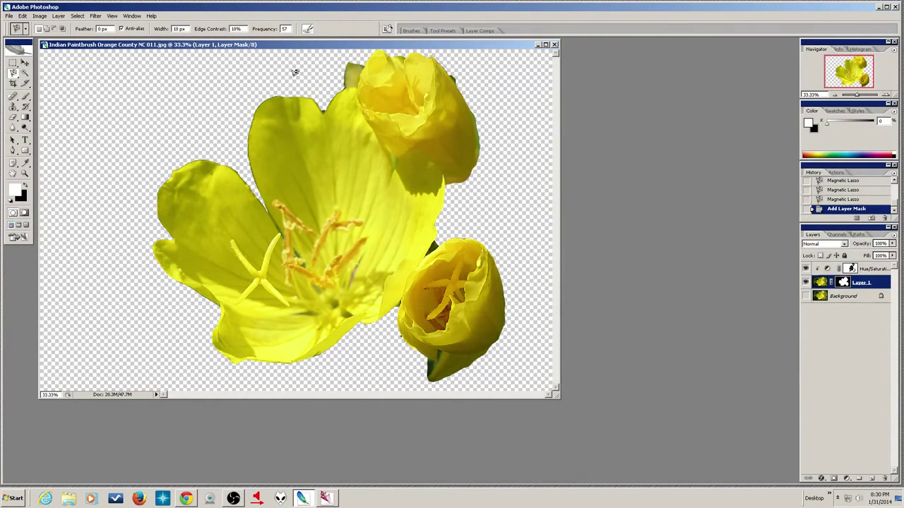
# Shrink the white area of Layer 1's mask with the Minimum filter, comparing the result with and without preview.
pyautogui.click(95, 16)
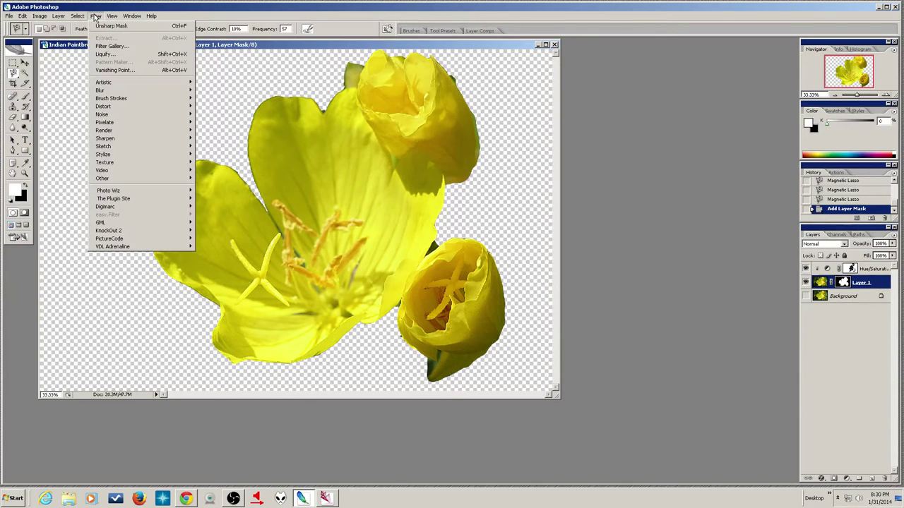
pyautogui.moveTo(140, 182)
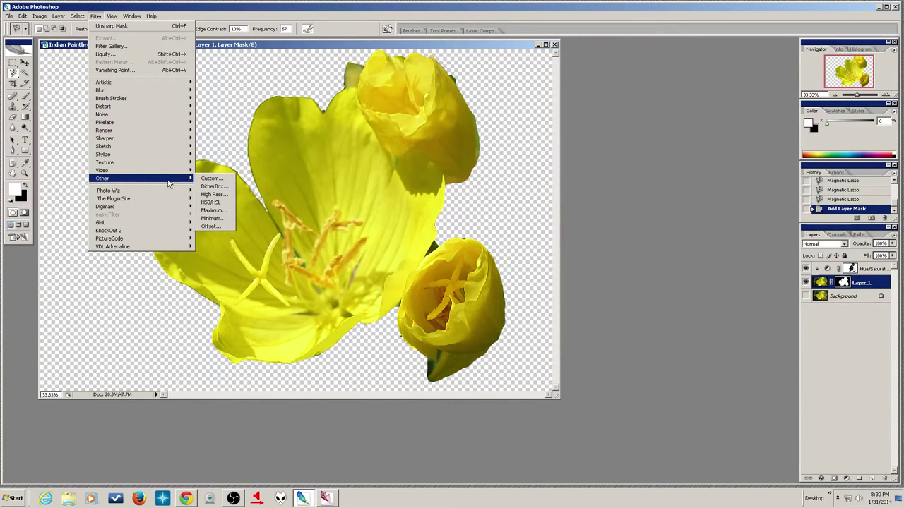
pyautogui.click(221, 219)
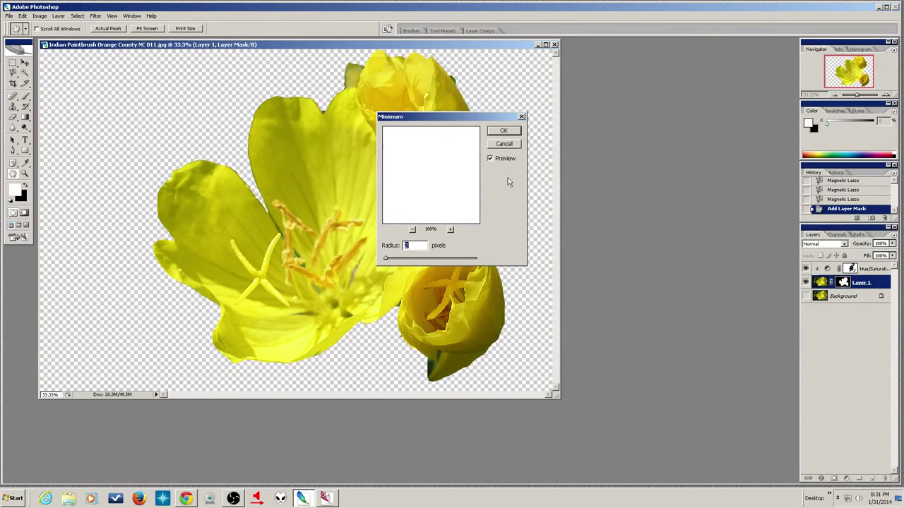
pyautogui.click(491, 159)
pyautogui.click(491, 159)
pyautogui.click(491, 159)
pyautogui.click(491, 160)
pyautogui.click(491, 159)
pyautogui.click(505, 132)
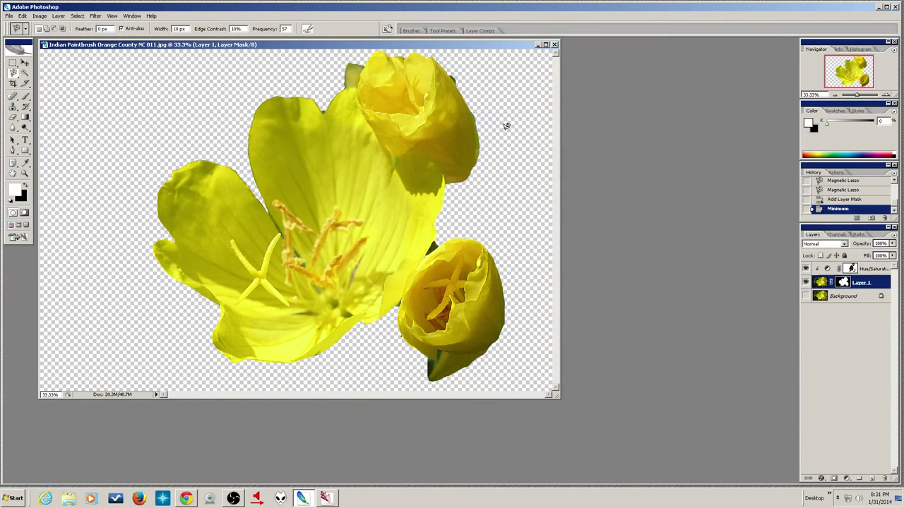
# Soften the edges of Layer 1's mask with a Gaussian Blur.
pyautogui.click(96, 16)
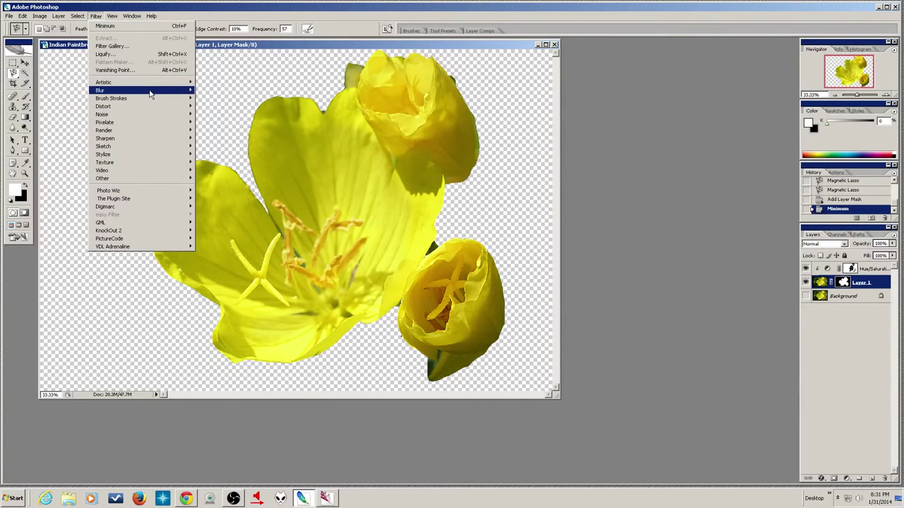
pyautogui.moveTo(151, 92)
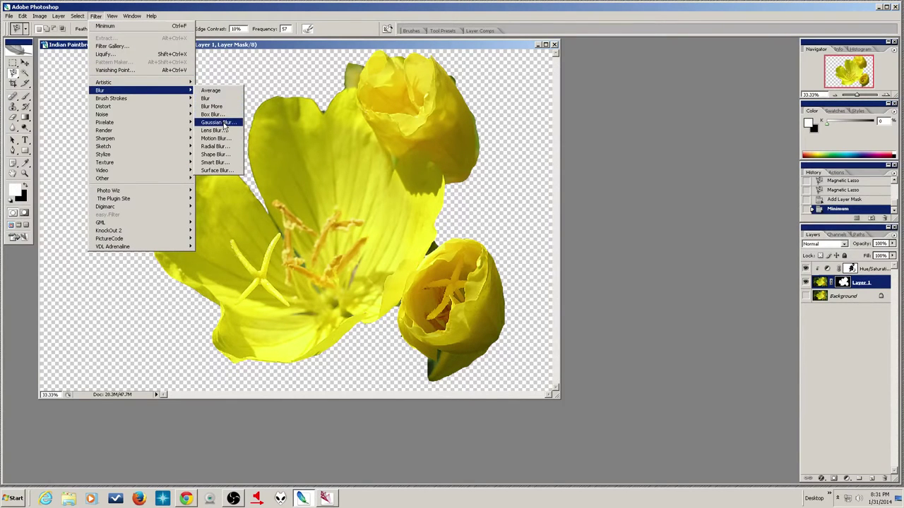
pyautogui.click(224, 123)
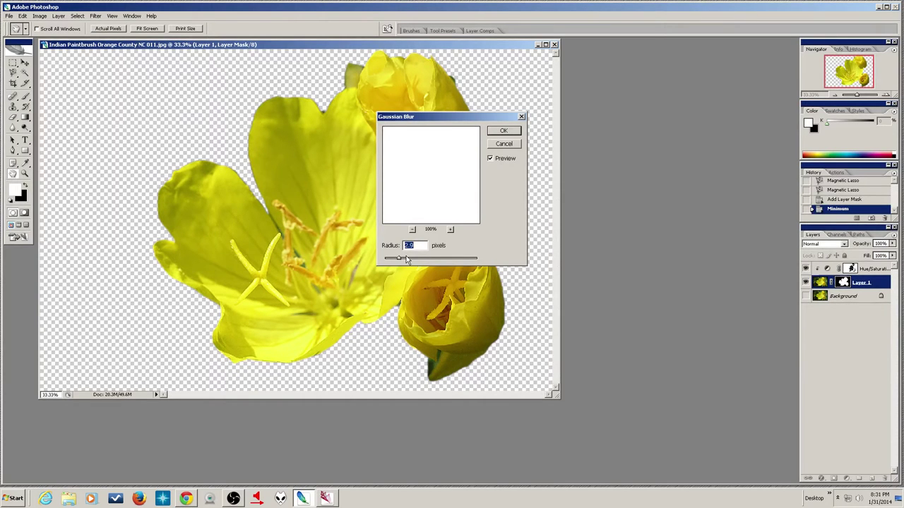
pyautogui.click(503, 132)
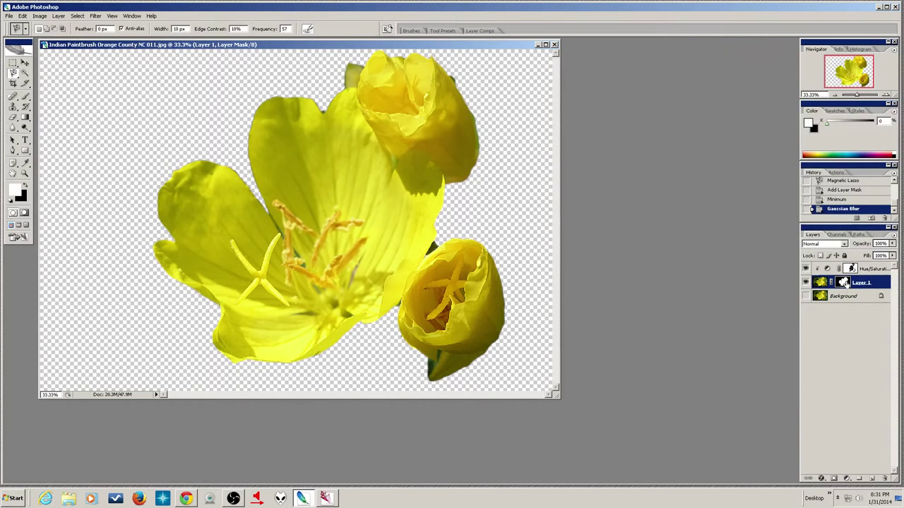
# Compare the flowers with Layer 1's mask disabled and enabled several times, leaving the mask enabled.
pyautogui.keyDown('shift'); pyautogui.click(845, 283); pyautogui.keyUp('shift')
pyautogui.keyDown('shift'); pyautogui.click(845, 282); pyautogui.keyUp('shift')
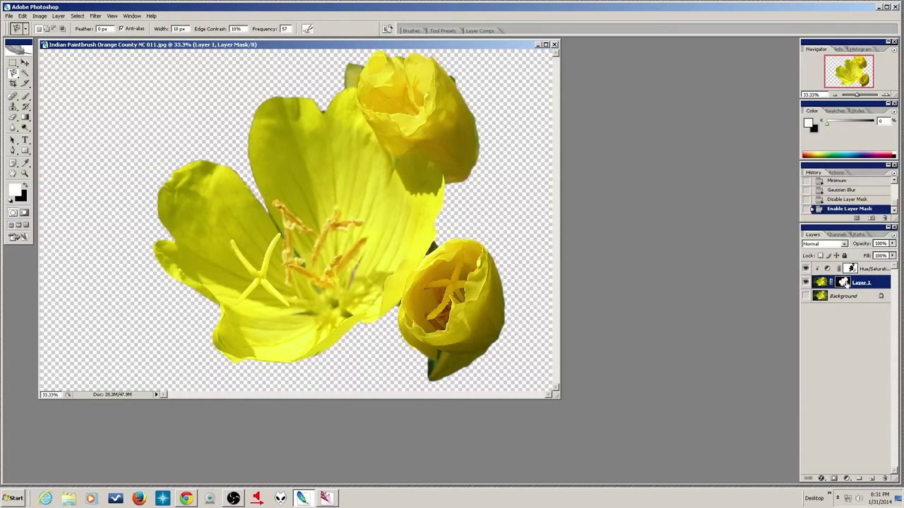
pyautogui.keyDown('shift'); pyautogui.click(845, 282); pyautogui.keyUp('shift')
pyautogui.keyDown('shift'); pyautogui.click(846, 283); pyautogui.keyUp('shift')
pyautogui.keyDown('shift'); pyautogui.click(845, 283); pyautogui.keyUp('shift')
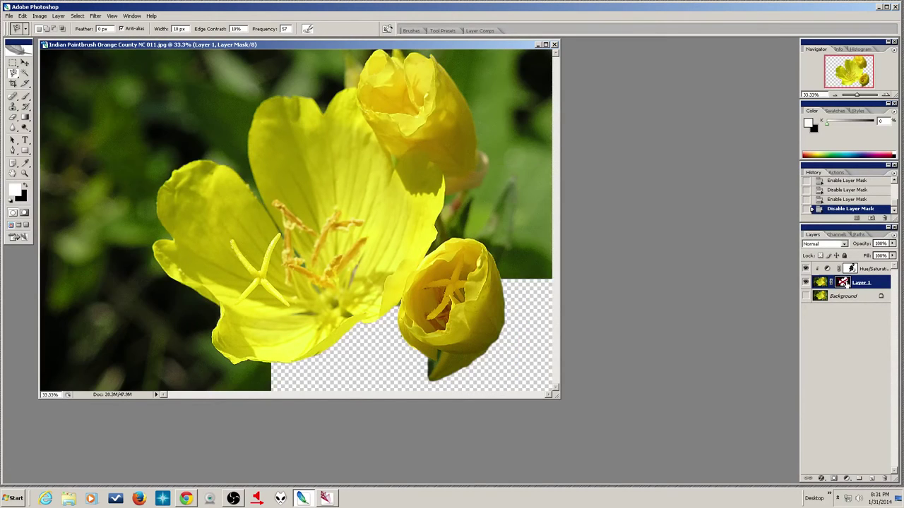
pyautogui.keyDown('shift'); pyautogui.click(845, 283); pyautogui.keyUp('shift')
pyautogui.keyDown('shift'); pyautogui.click(845, 283); pyautogui.keyUp('shift')
pyautogui.keyDown('shift'); pyautogui.click(845, 283); pyautogui.keyUp('shift')
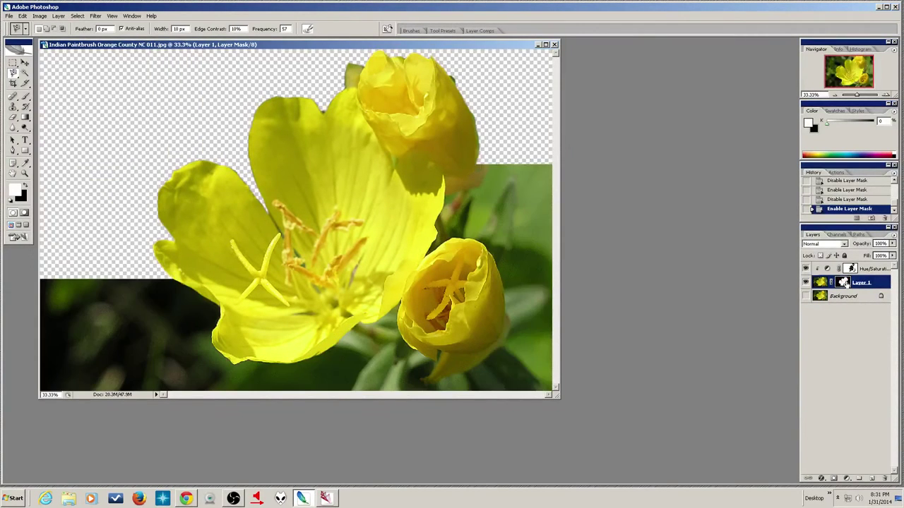
pyautogui.keyDown('shift'); pyautogui.click(845, 282); pyautogui.keyUp('shift')
pyautogui.keyDown('shift'); pyautogui.click(846, 282); pyautogui.keyUp('shift')
pyautogui.keyDown('shift'); pyautogui.click(845, 283); pyautogui.keyUp('shift')
pyautogui.keyDown('shift'); pyautogui.click(846, 282); pyautogui.keyUp('shift')
pyautogui.keyDown('shift'); pyautogui.click(845, 282); pyautogui.keyUp('shift')
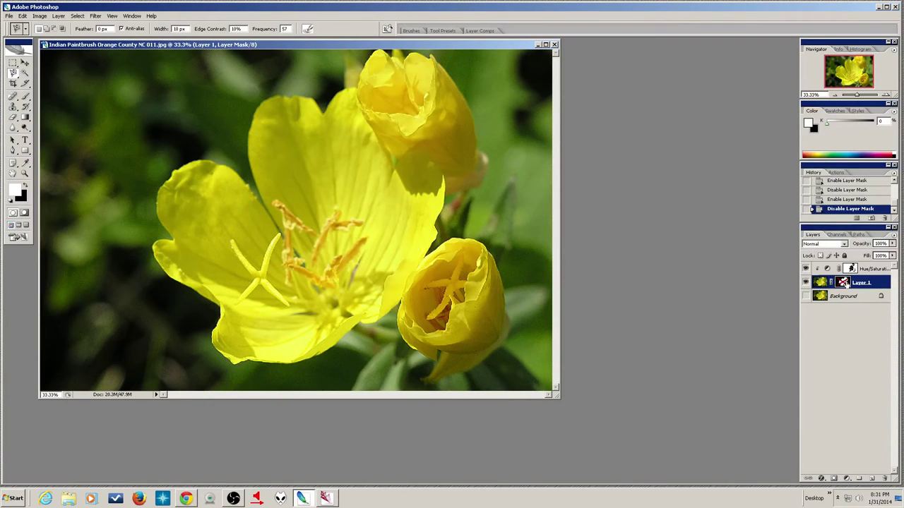
pyautogui.keyDown('shift'); pyautogui.click(845, 282); pyautogui.keyUp('shift')
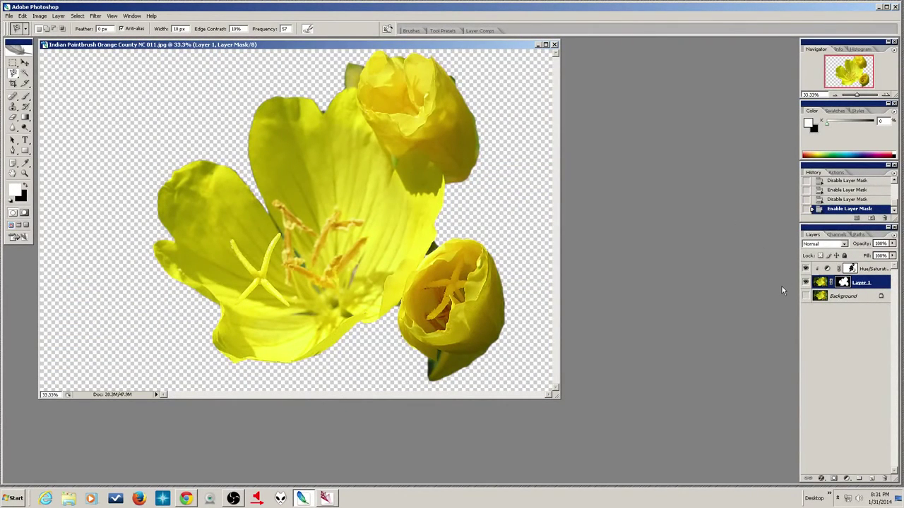
# Switch to Adobe Bridge and open the grassy field photo Indian Paintbrush Orange County NC 086.jpg in Photoshop.
pyautogui.click(331, 500)
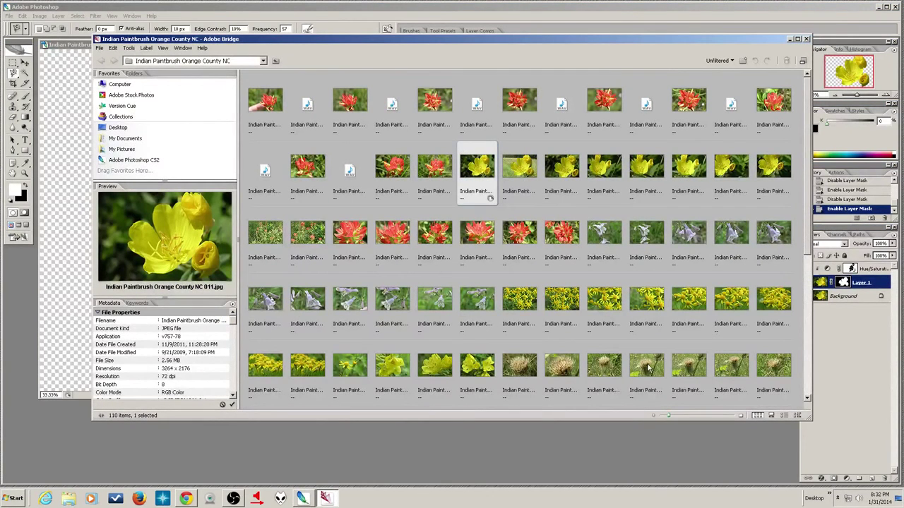
pyautogui.click(634, 283)
pyautogui.scroll(-5, 634, 282)
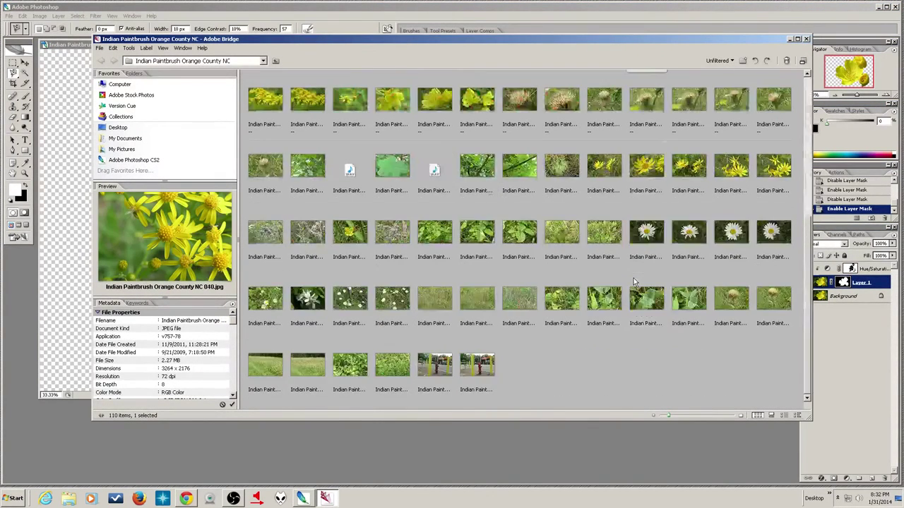
pyautogui.doubleClick(477, 301)
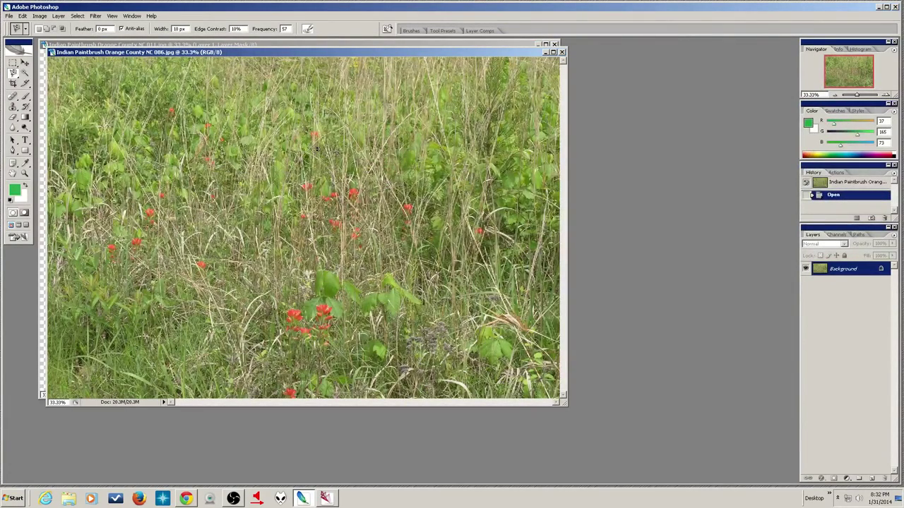
# Copy the entire grassy field photo and close its document.
pyautogui.hotkey('ctrl', 'a')
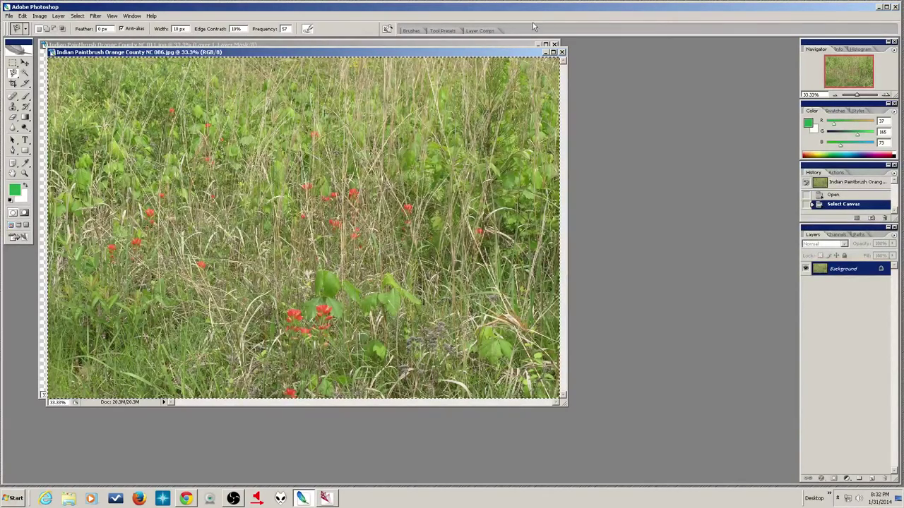
pyautogui.click(562, 53)
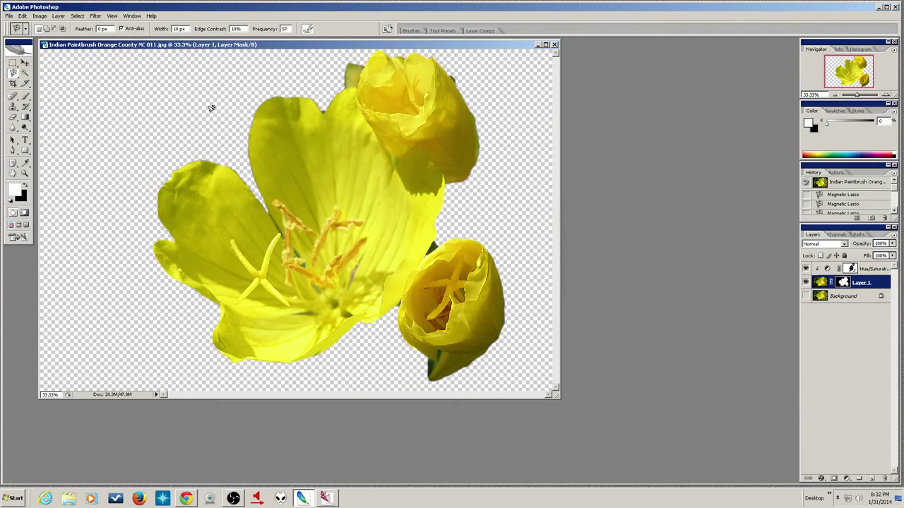
# Try pasting the copied field photo directly above Layer 1 in the flower document, and undo the paste.
pyautogui.hotkey('ctrl', 'a')
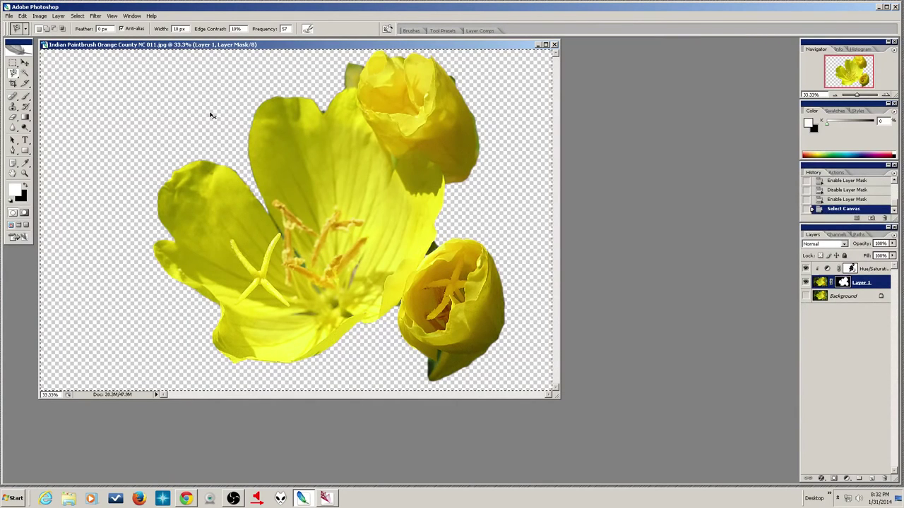
pyautogui.hotkey('ctrl', 'v')
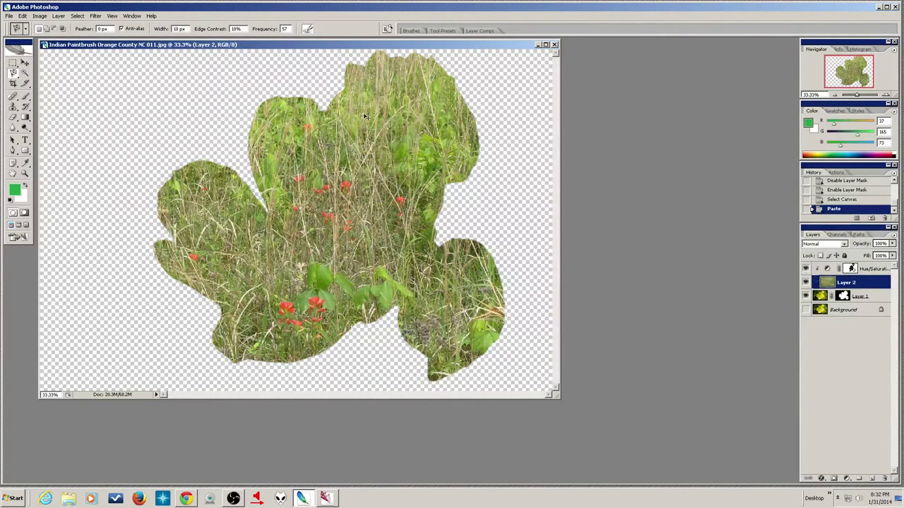
pyautogui.hotkey('ctrl', 'z')
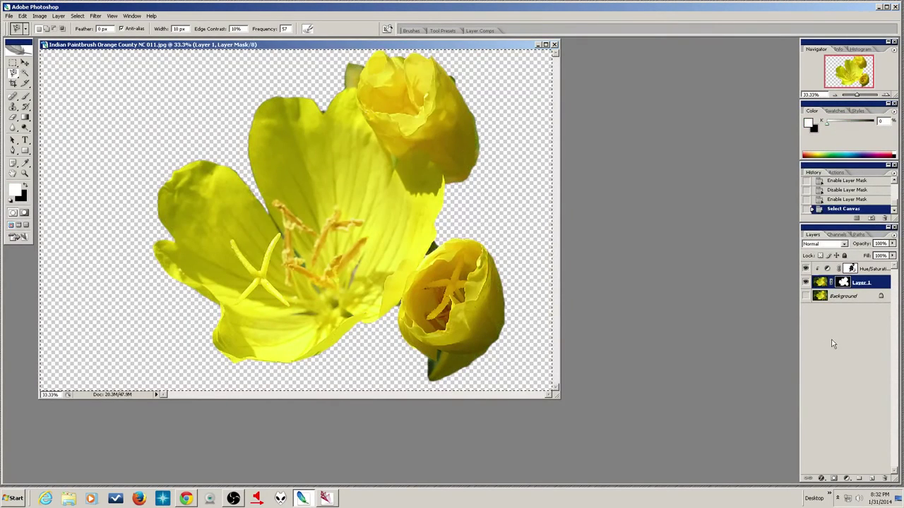
# Add an empty layer above Layer 1, try pasting the field photo there, and undo the paste.
pyautogui.click(873, 479)
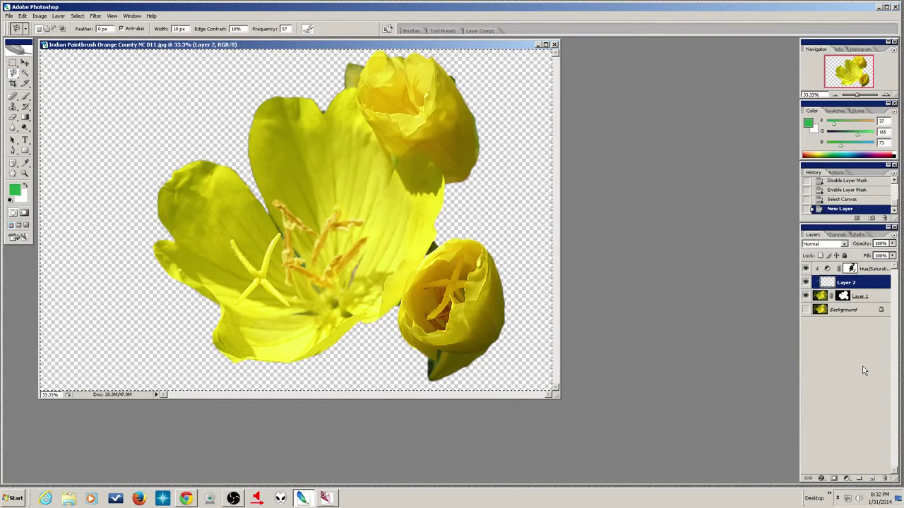
pyautogui.hotkey('ctrl', 'a')
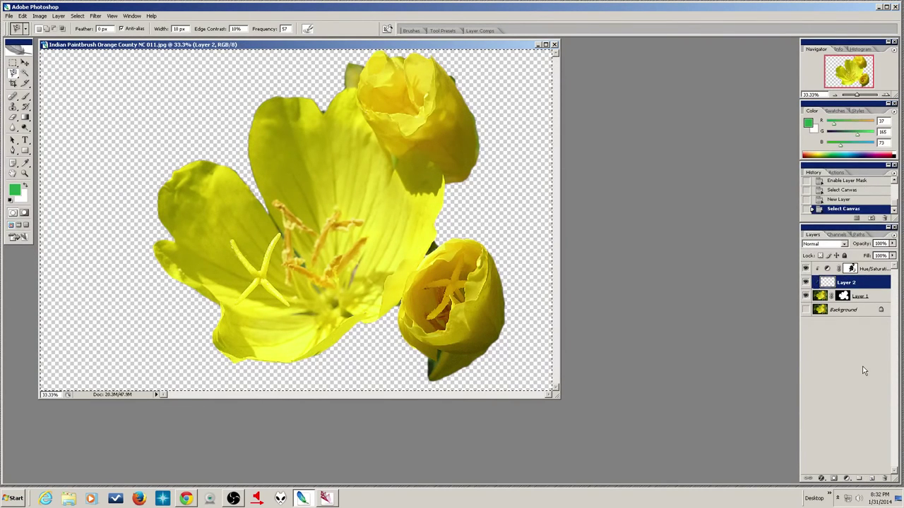
pyautogui.hotkey('ctrl', 'v')
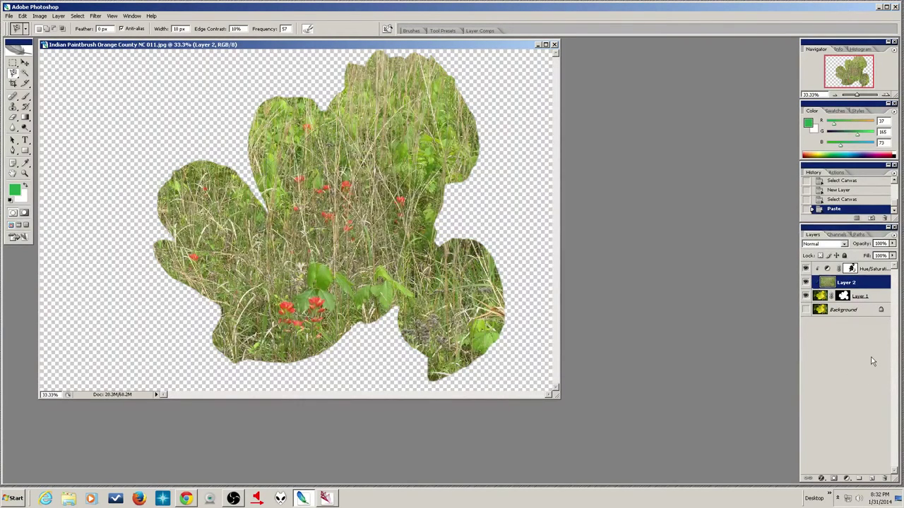
pyautogui.hotkey('ctrl', 'z')
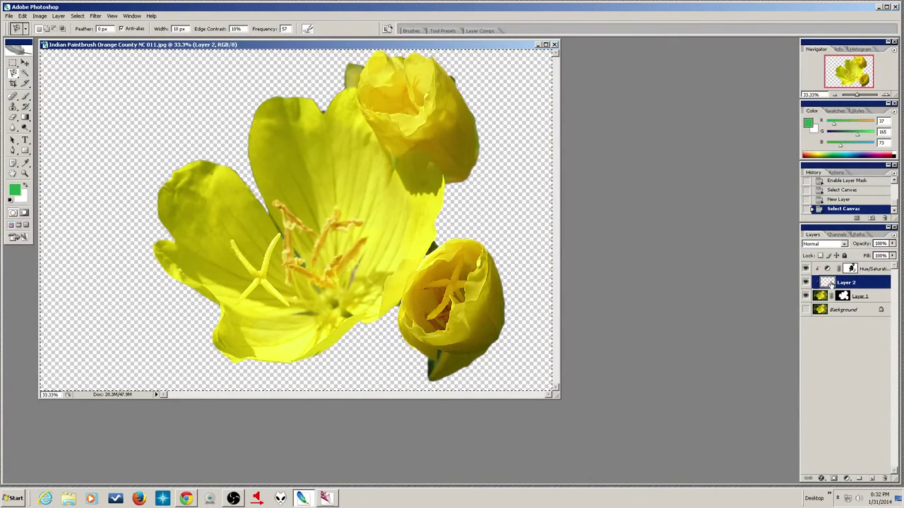
# Move the empty Layer 2 above the Hue/Saturation layer and release it from the clipping mask.
pyautogui.moveTo(851, 284); pyautogui.dragTo(851, 271)
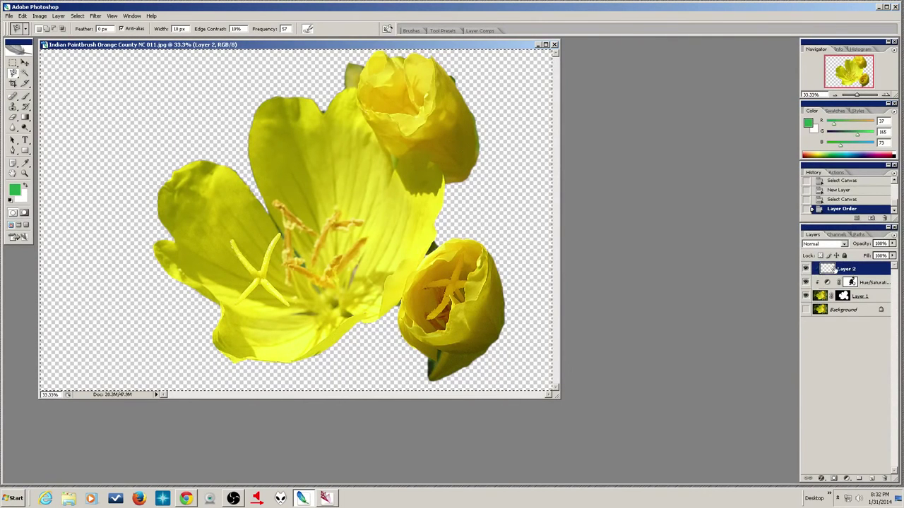
pyautogui.keyDown('alt'); pyautogui.click(851, 276); pyautogui.keyUp('alt')
pyautogui.keyDown('alt'); pyautogui.click(850, 276); pyautogui.keyUp('alt')
pyautogui.keyDown('alt'); pyautogui.click(851, 275); pyautogui.keyUp('alt')
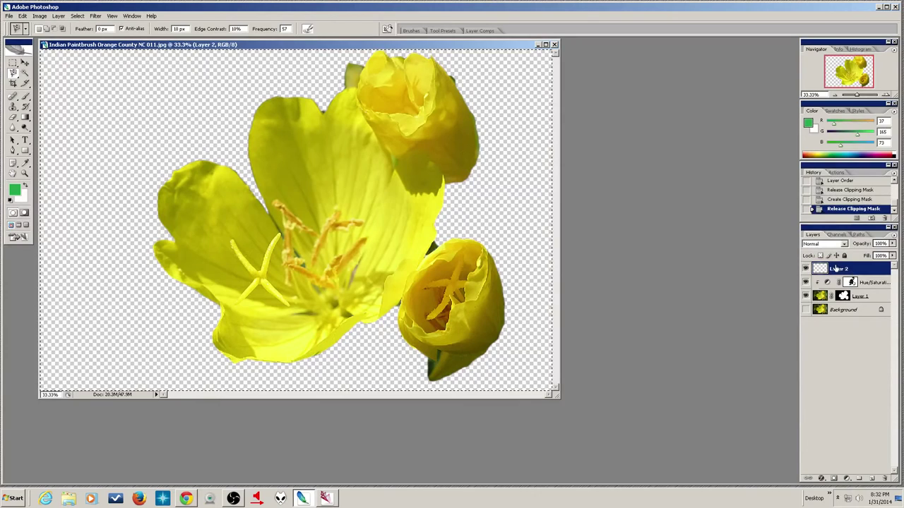
# Paste the grassy field photo onto the empty Layer 2 and move that layer directly beneath Layer 1.
pyautogui.hotkey('ctrl', 'v')
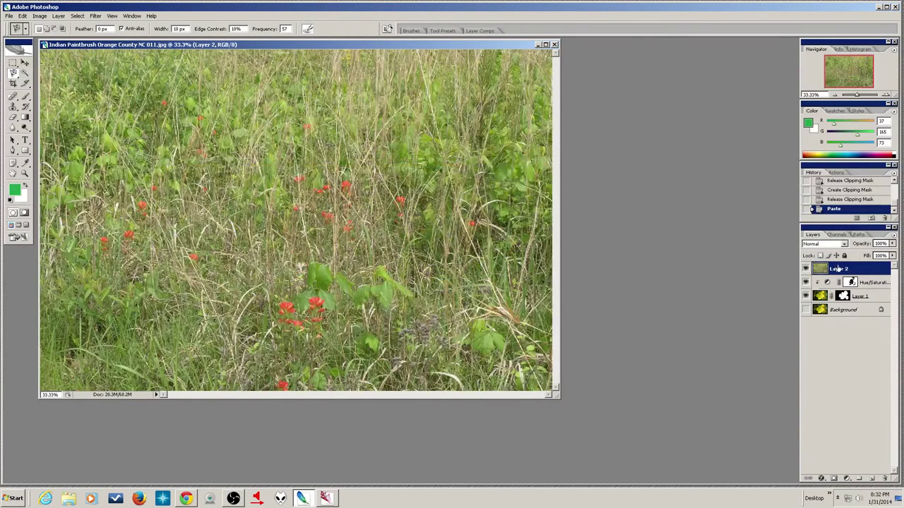
pyautogui.moveTo(849, 270); pyautogui.dragTo(806, 298)
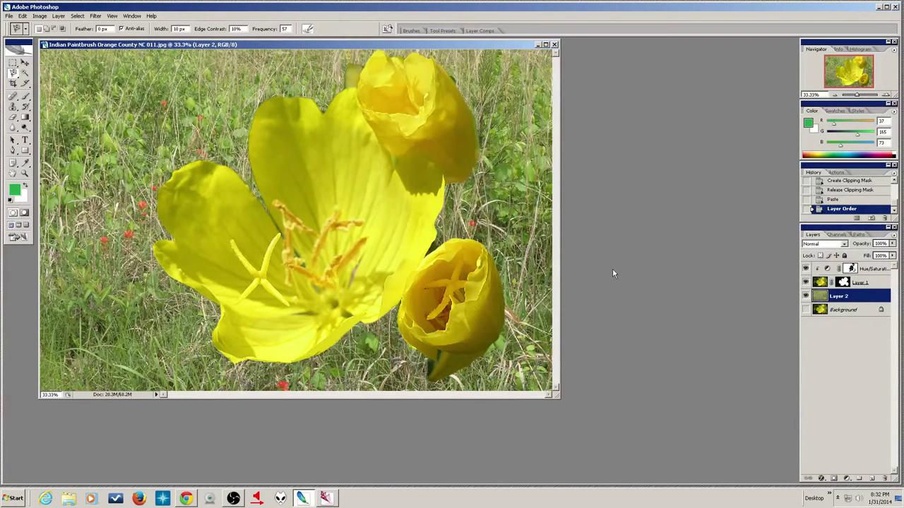
pyautogui.click(807, 311)
pyautogui.click(806, 310)
pyautogui.click(805, 311)
# Duplicate the original Background layer and hide the masked Layer 1.
pyautogui.click(849, 312)
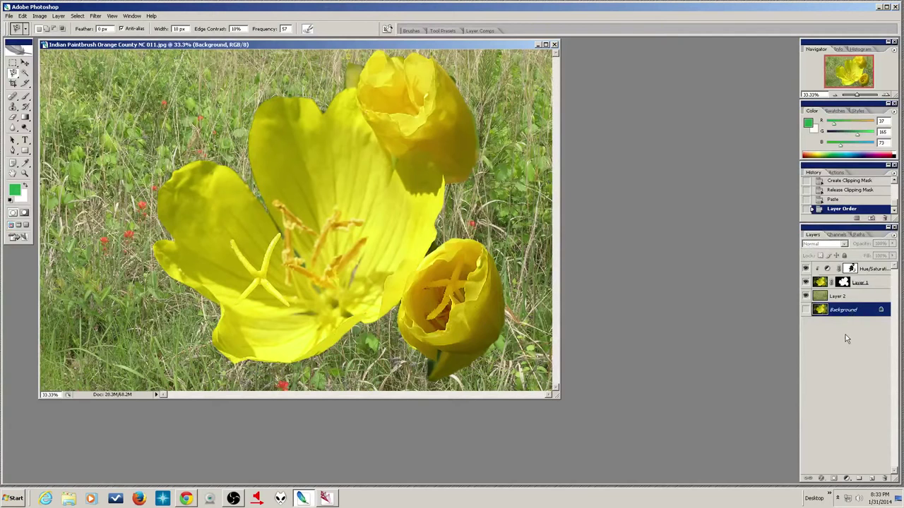
pyautogui.click(843, 283)
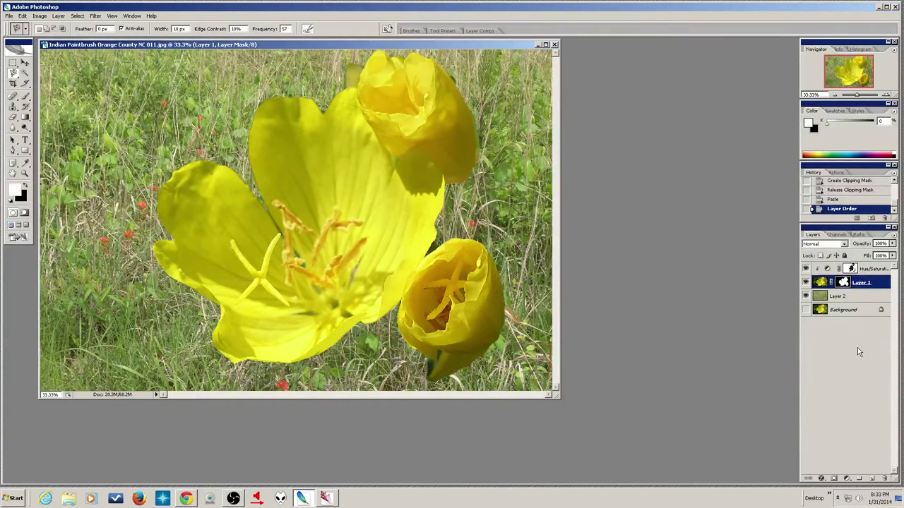
pyautogui.click(853, 311)
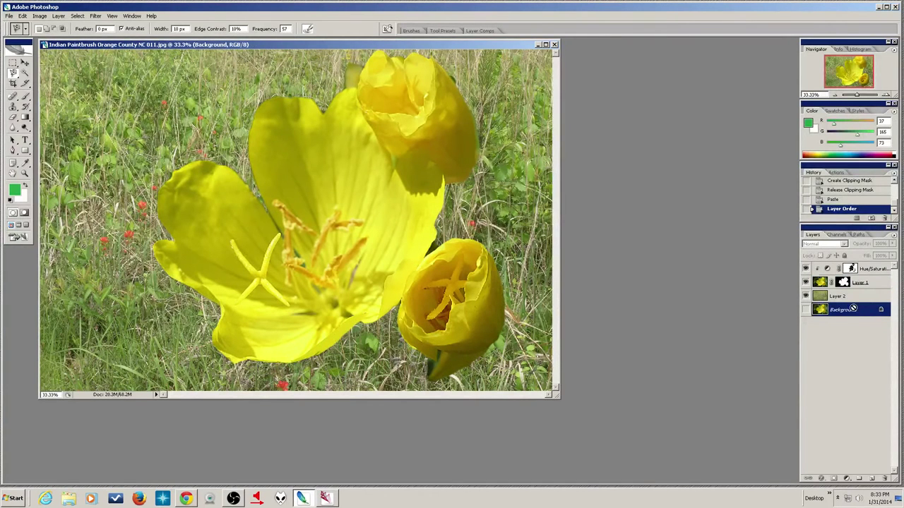
pyautogui.hotkey('ctrl', 'j')
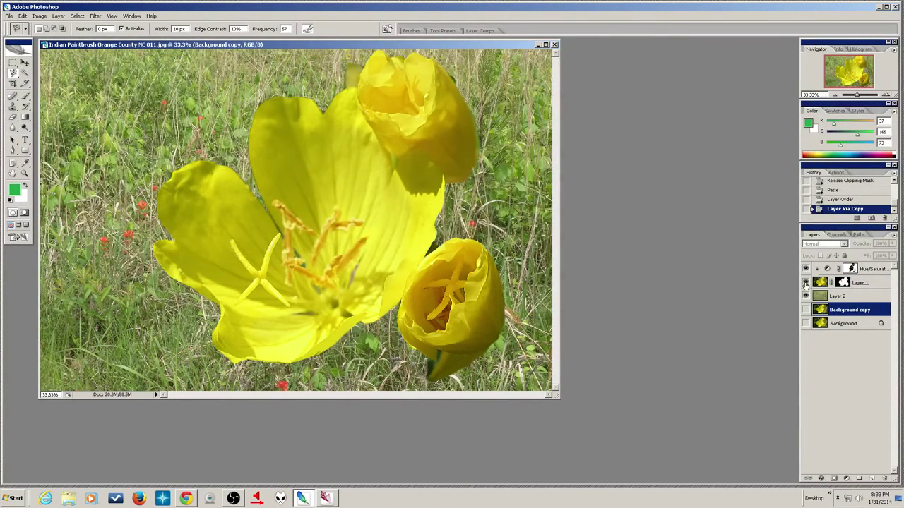
pyautogui.click(805, 282)
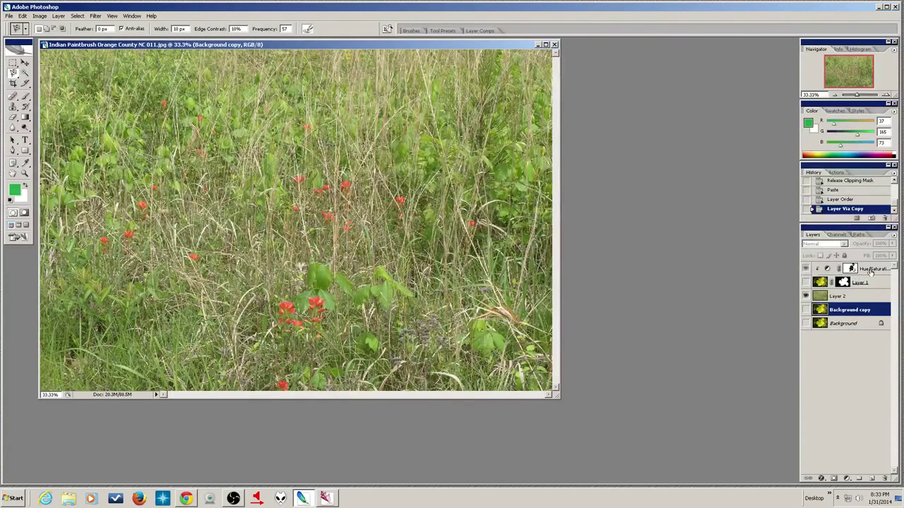
# Move the Hue/Saturation layer directly above Background copy and clip it to that layer.
pyautogui.click(869, 272)
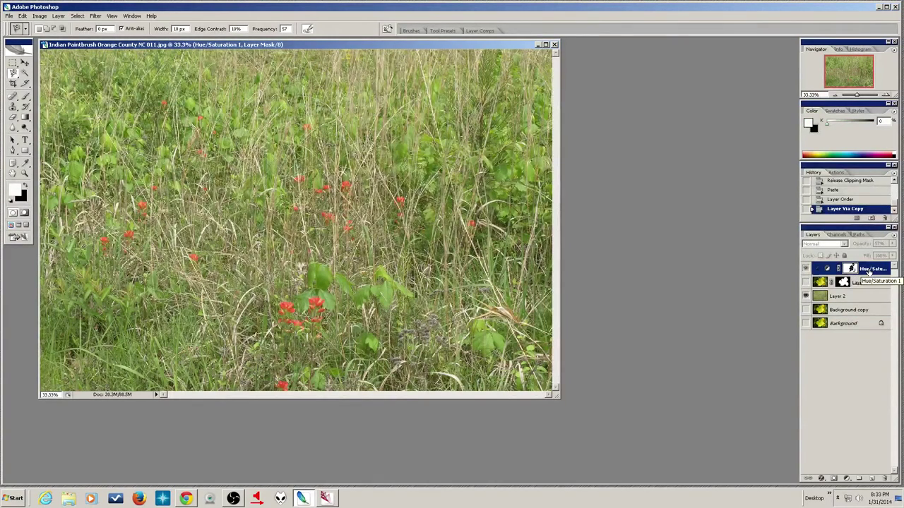
pyautogui.moveTo(869, 273); pyautogui.dragTo(865, 304)
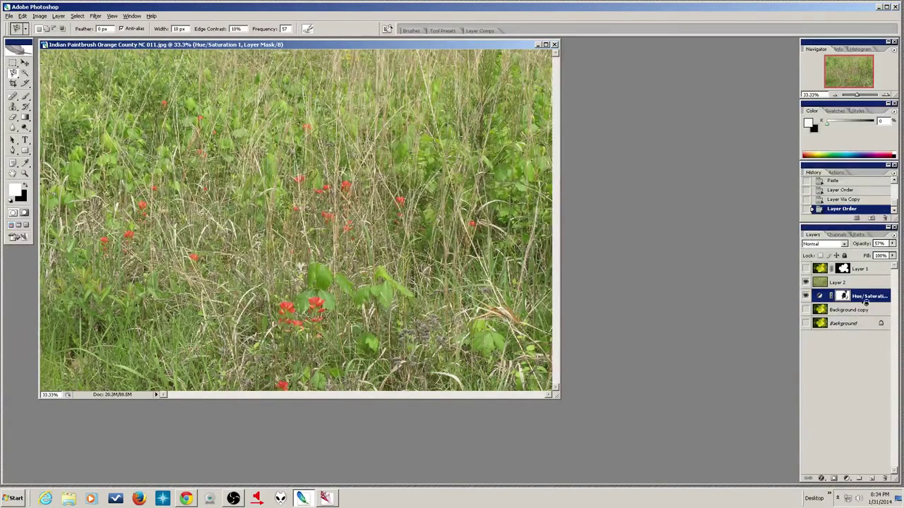
pyautogui.keyDown('alt'); pyautogui.click(866, 303); pyautogui.keyUp('alt')
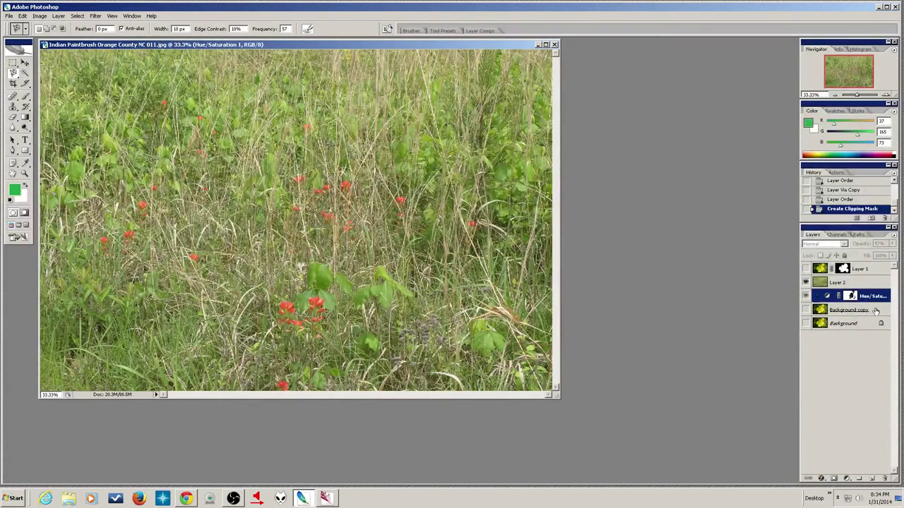
# Move Layer 2 beneath Background copy, then show Background copy with the Hue/Saturation adjustment clipped to it.
pyautogui.moveTo(863, 283); pyautogui.dragTo(863, 317)
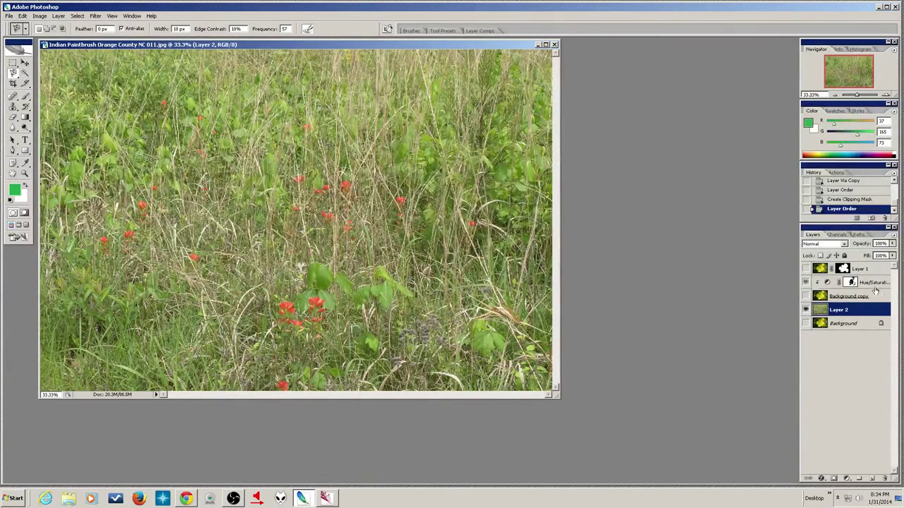
pyautogui.click(880, 296)
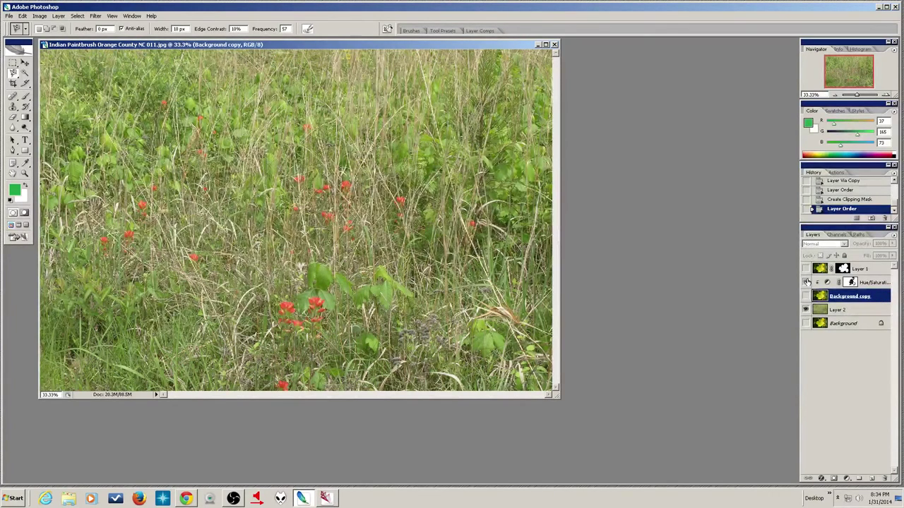
pyautogui.moveTo(806, 282); pyautogui.dragTo(806, 296)
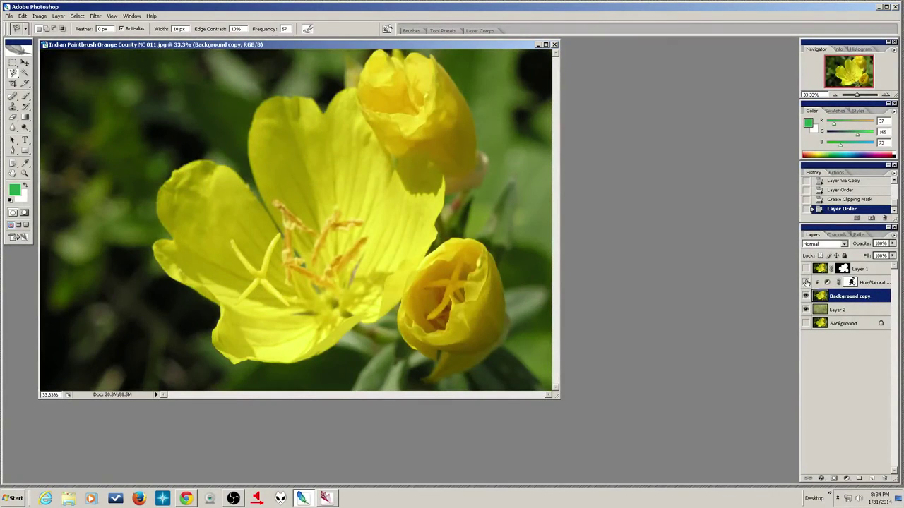
pyautogui.moveTo(875, 283)
pyautogui.mouseDown()
pyautogui.moveTo(865, 271)
pyautogui.moveTo(867, 291)
pyautogui.mouseUp()
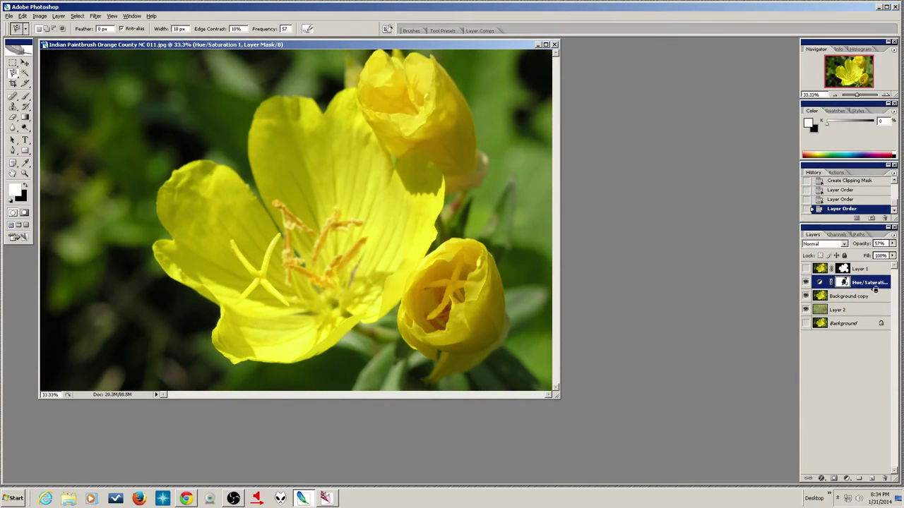
pyautogui.keyDown('alt'); pyautogui.click(875, 289); pyautogui.keyUp('alt')
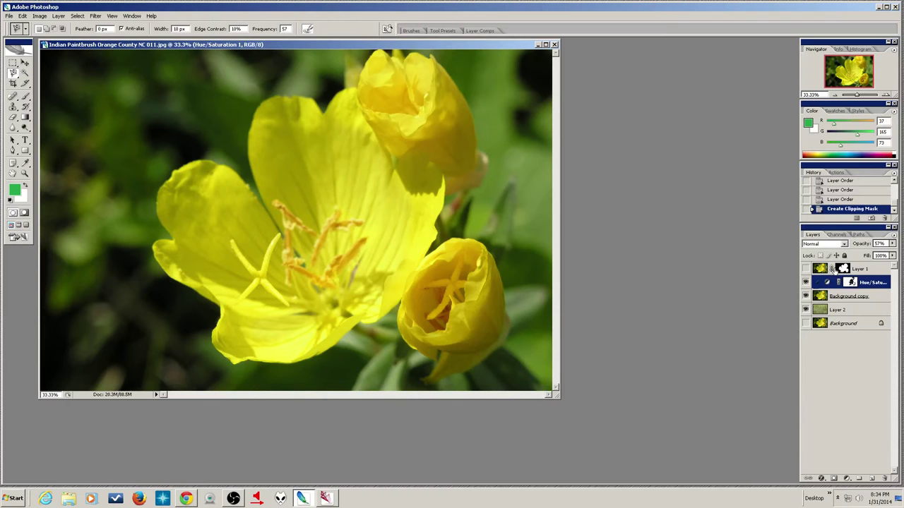
# Select the Background copy layer and activate the Polygonal Lasso tool.
pyautogui.click(877, 297)
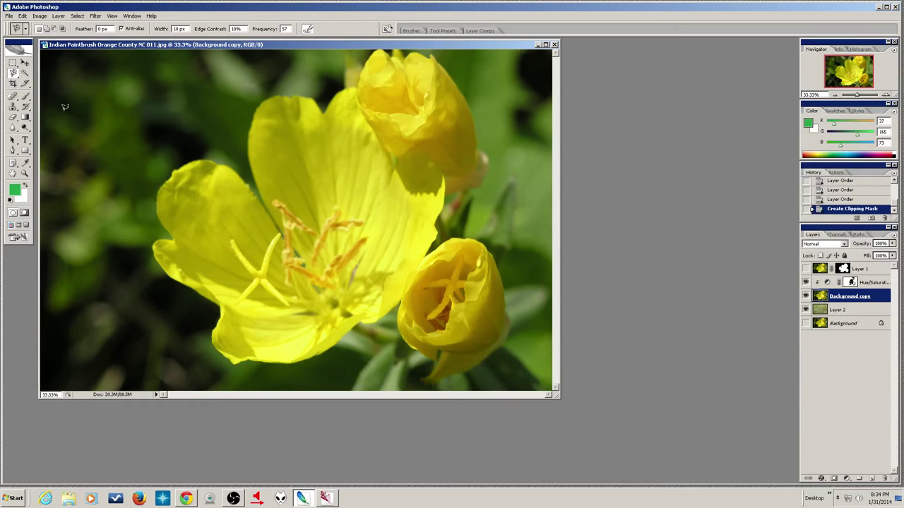
pyautogui.click(14, 74)
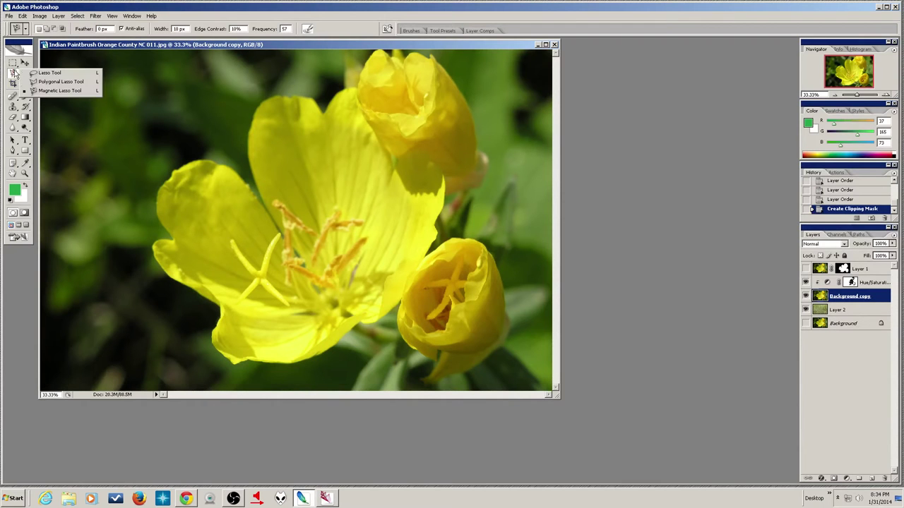
pyautogui.click(49, 82)
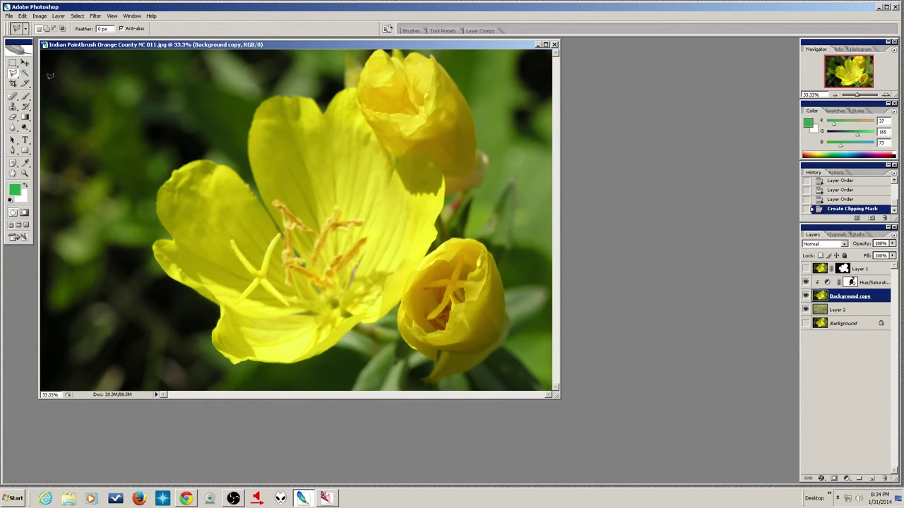
pyautogui.click(171, 163)
pyautogui.click(211, 154)
pyautogui.click(243, 168)
pyautogui.click(256, 189)
pyautogui.click(245, 101)
pyautogui.click(281, 88)
pyautogui.click(323, 104)
pyautogui.click(343, 85)
pyautogui.click(344, 50)
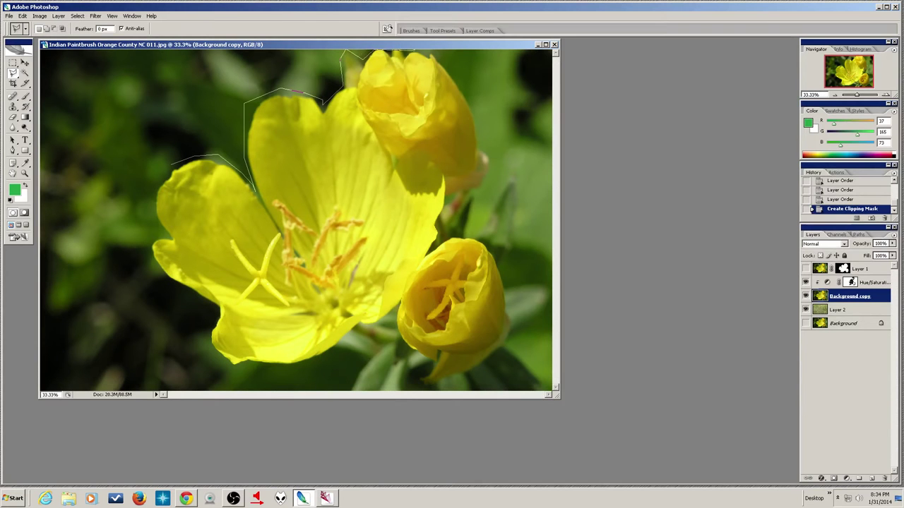
pyautogui.doubleClick(437, 50)
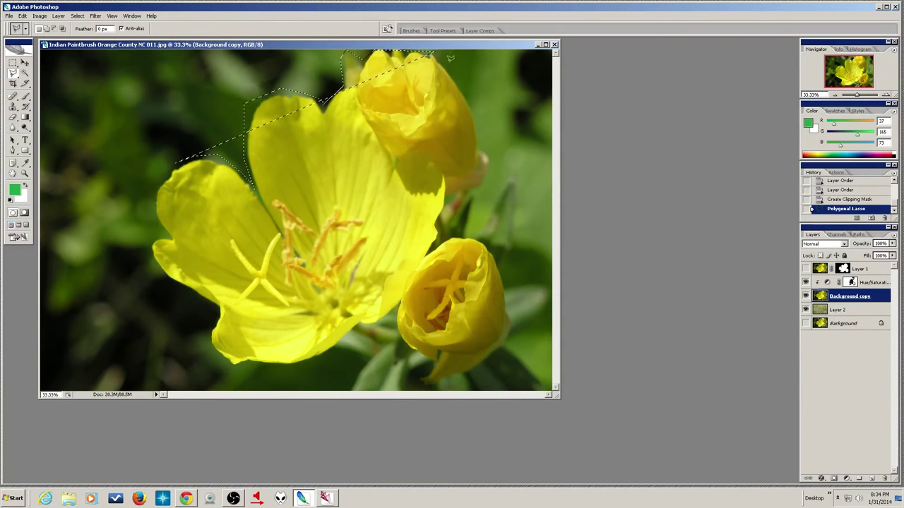
pyautogui.hotkey('ctrl', 'z')
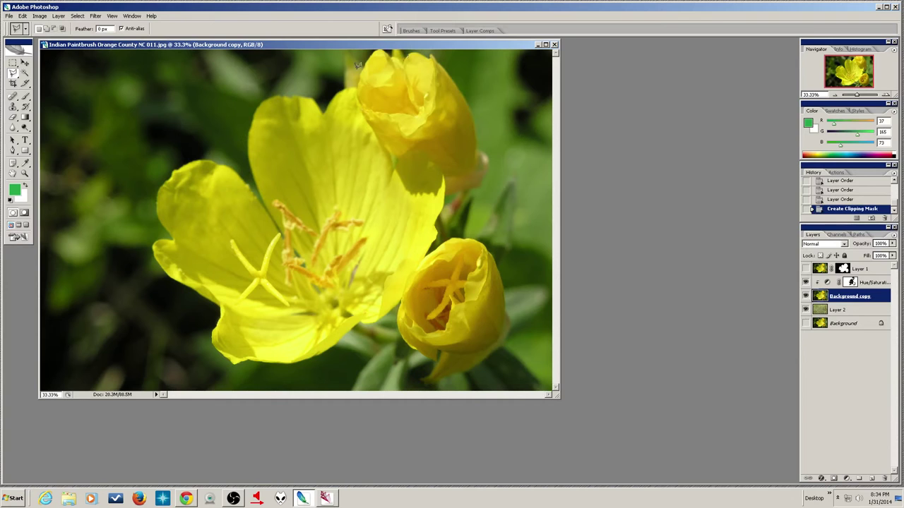
# Draw a loose Polygonal Lasso selection around the large flower and both buds, including the outer edge of the left petal.
pyautogui.click(158, 181)
pyautogui.click(169, 168)
pyautogui.click(189, 158)
pyautogui.click(219, 157)
pyautogui.click(250, 181)
pyautogui.click(245, 124)
pyautogui.click(258, 96)
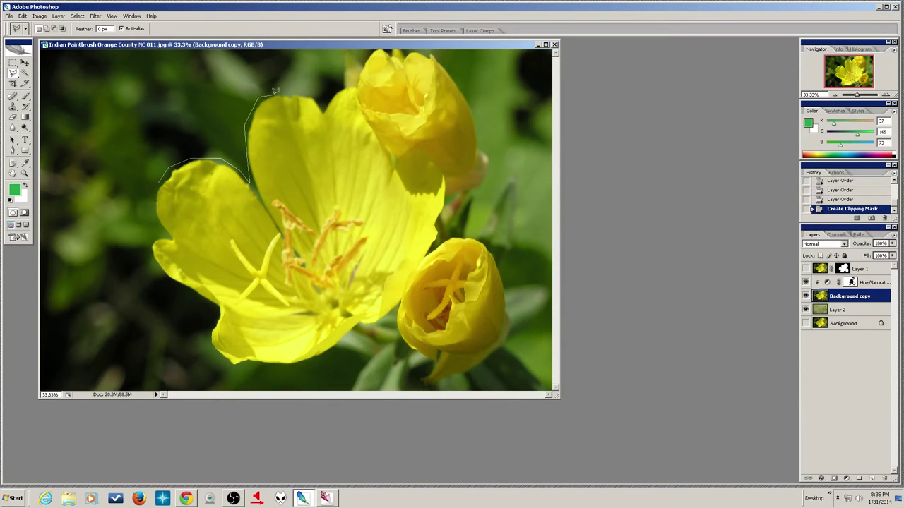
pyautogui.click(319, 91)
pyautogui.click(325, 106)
pyautogui.click(340, 85)
pyautogui.click(428, 50)
pyautogui.click(476, 107)
pyautogui.click(471, 234)
pyautogui.click(499, 252)
pyautogui.click(518, 337)
pyautogui.click(492, 361)
pyautogui.click(437, 387)
pyautogui.click(414, 385)
pyautogui.click(429, 369)
pyautogui.click(418, 354)
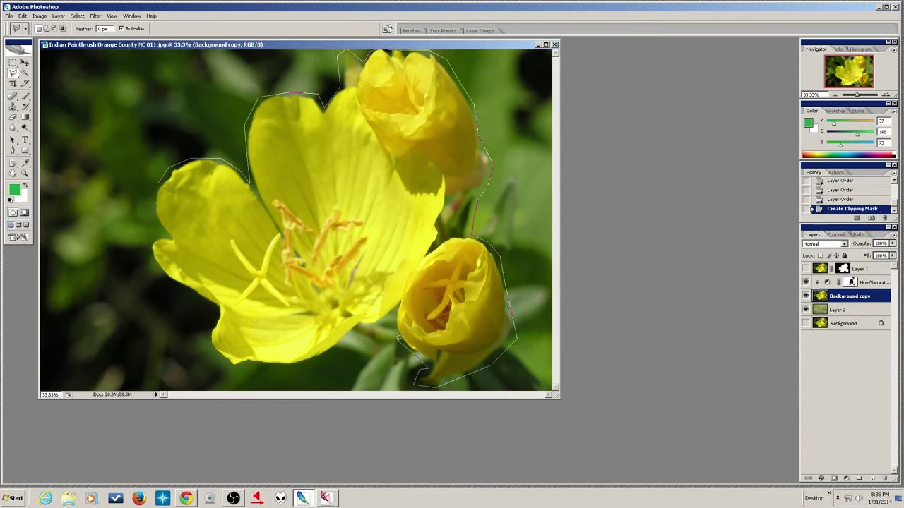
pyautogui.click(392, 317)
pyautogui.click(370, 326)
pyautogui.click(300, 370)
pyautogui.click(211, 369)
pyautogui.click(207, 323)
pyautogui.click(213, 312)
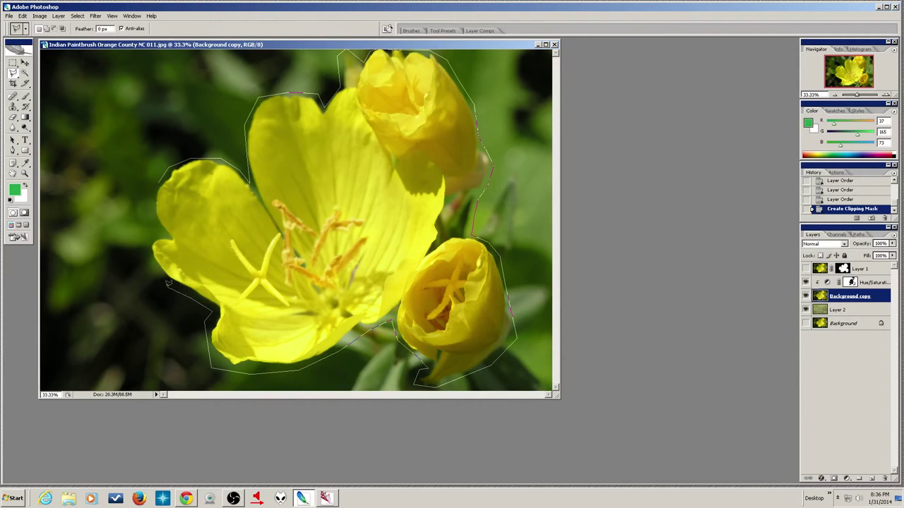
pyautogui.click(144, 260)
pyautogui.click(143, 245)
pyautogui.click(152, 235)
pyautogui.doubleClick(163, 230)
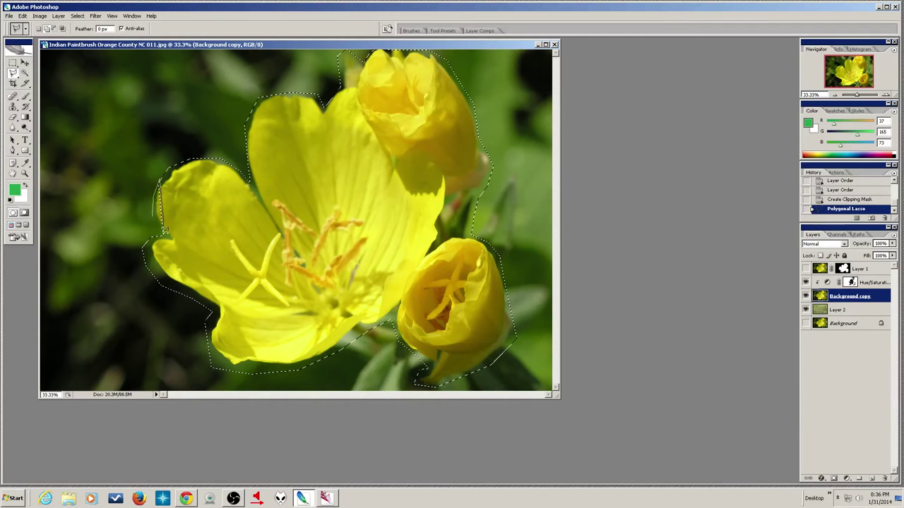
pyautogui.doubleClick(157, 224)
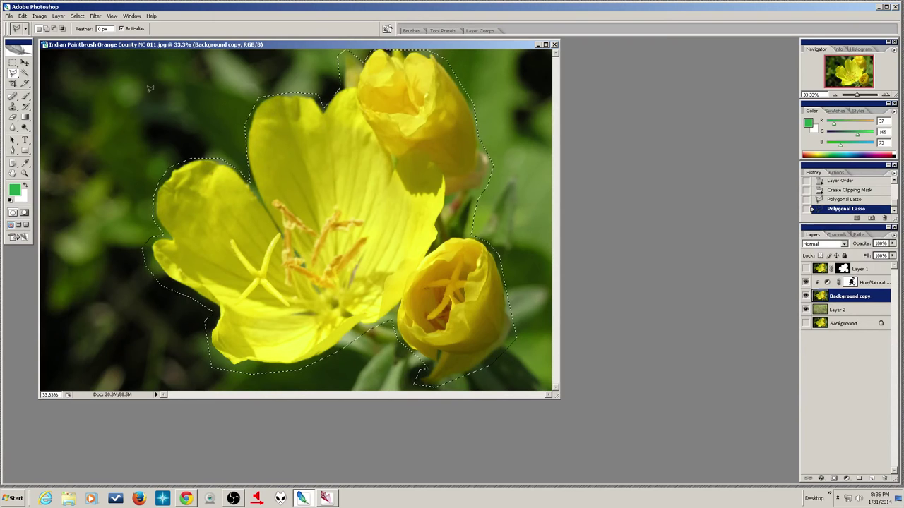
# Switch to the Magic Wand tool.
pyautogui.click(25, 74)
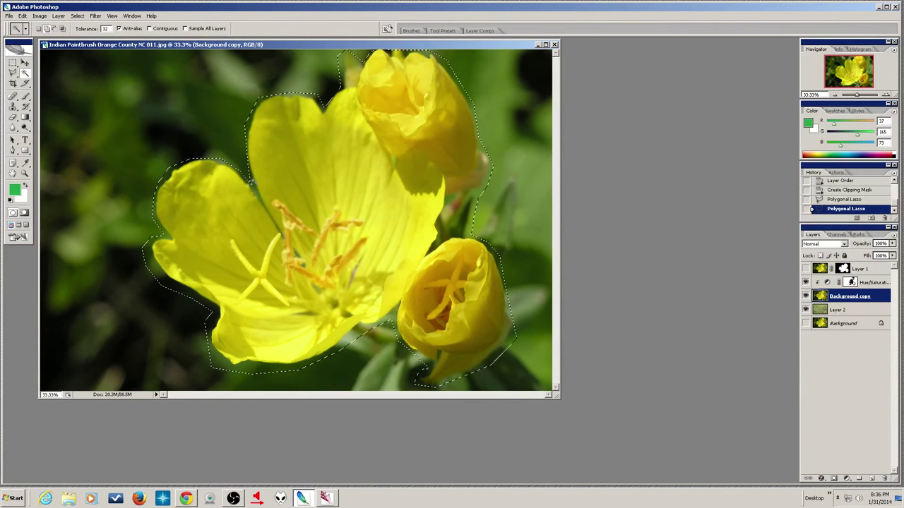
pyautogui.click(252, 182)
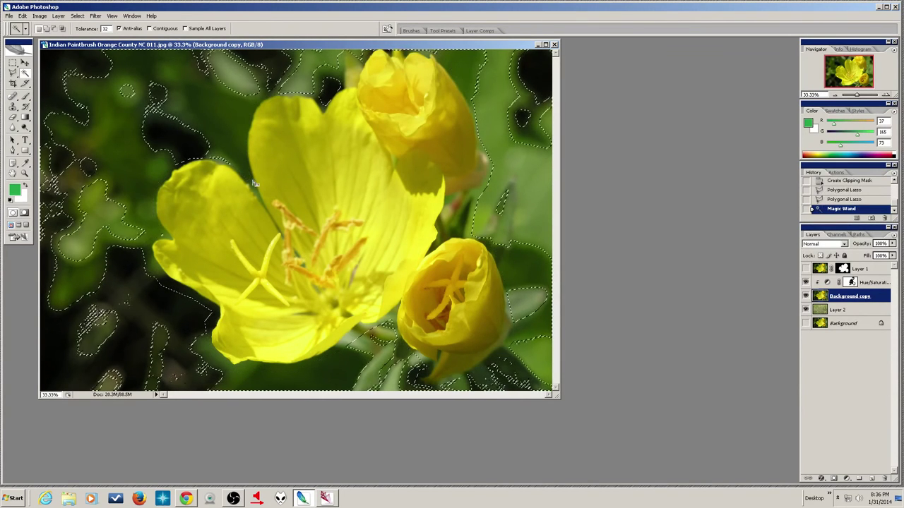
pyautogui.hotkey('ctrl', 'z')
pyautogui.hotkey('ctrl', 'd')
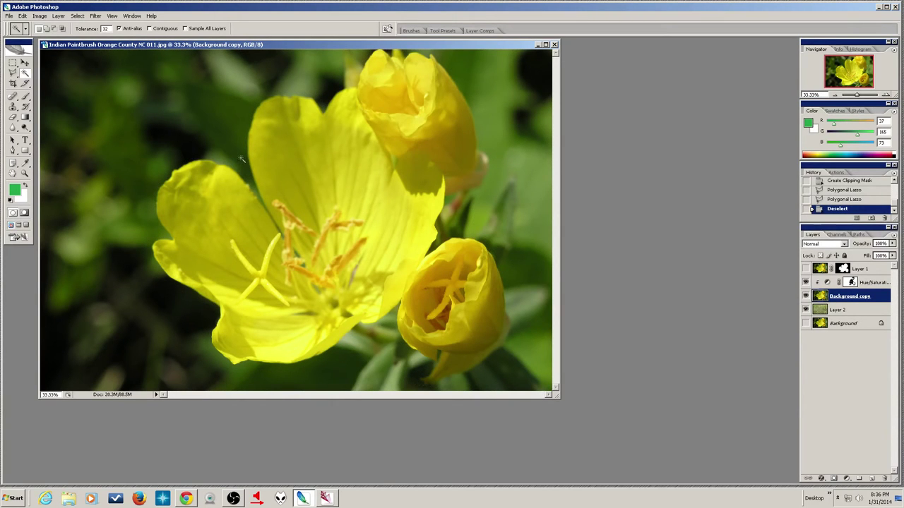
pyautogui.click(864, 201)
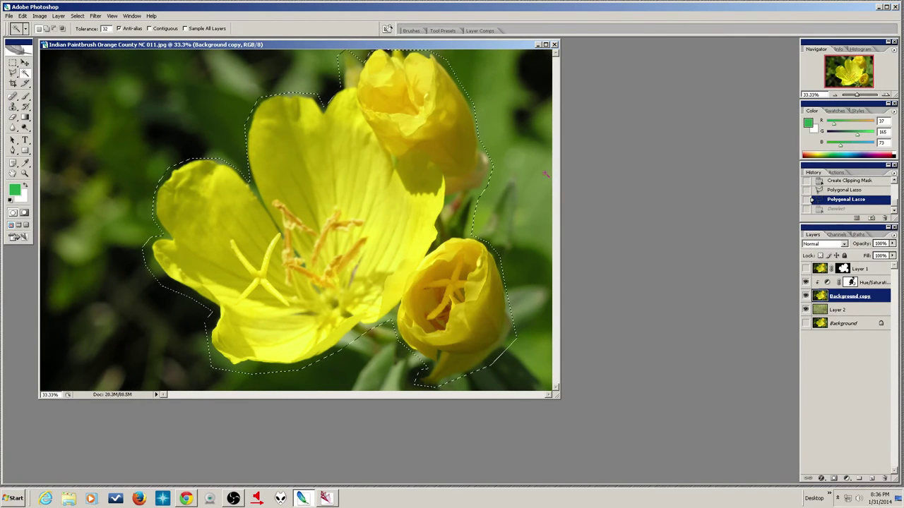
# Subtract the dark and green background around the flowers from the lasso selection using the non-contiguous Magic Wand at tolerance 32.
pyautogui.press('alt')
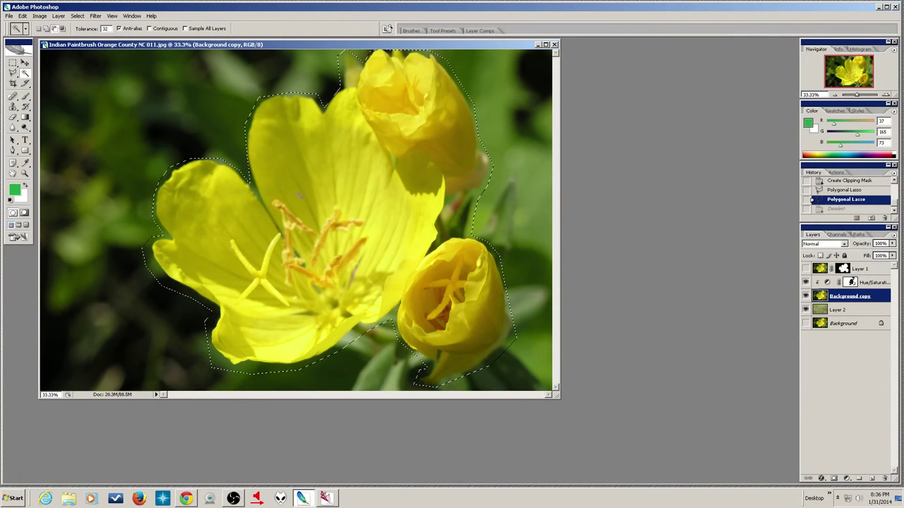
pyautogui.keyDown('alt'); pyautogui.click(253, 181); pyautogui.keyUp('alt')
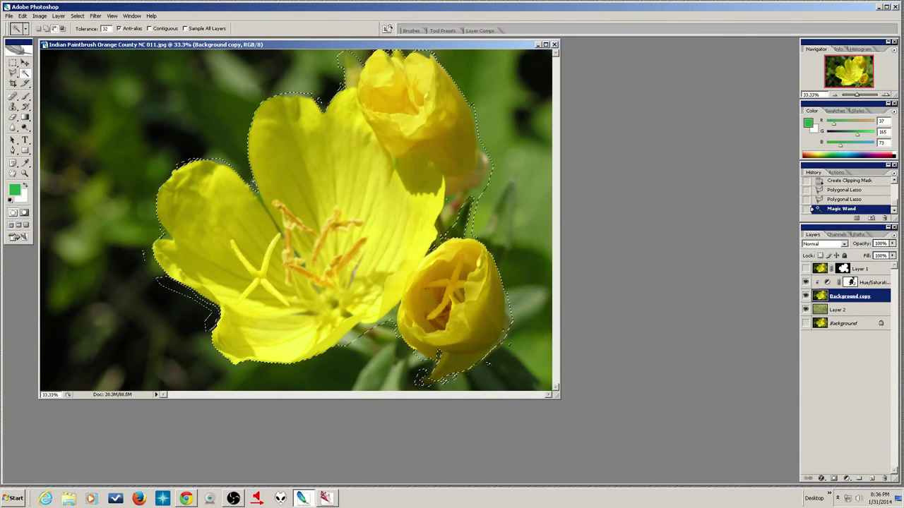
pyautogui.keyDown('alt'); pyautogui.click(188, 160); pyautogui.keyUp('alt')
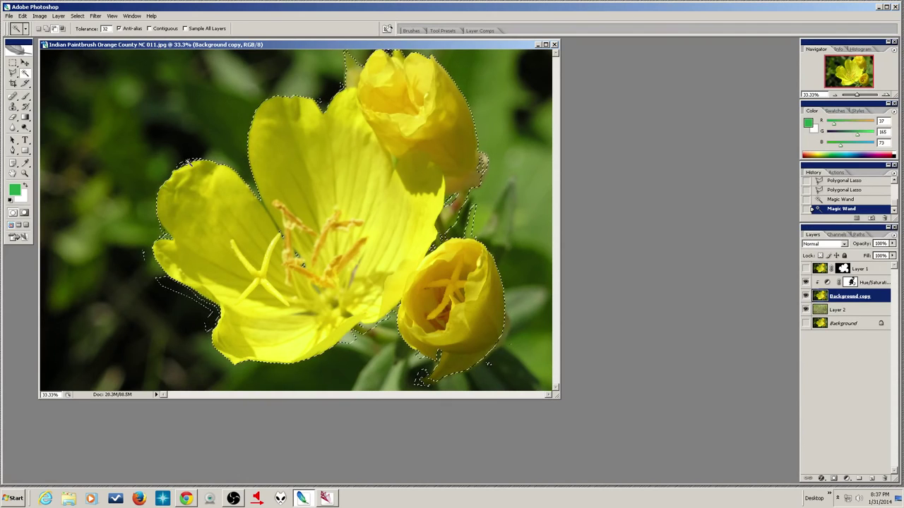
pyautogui.keyDown('alt'); pyautogui.click(188, 160); pyautogui.keyUp('alt')
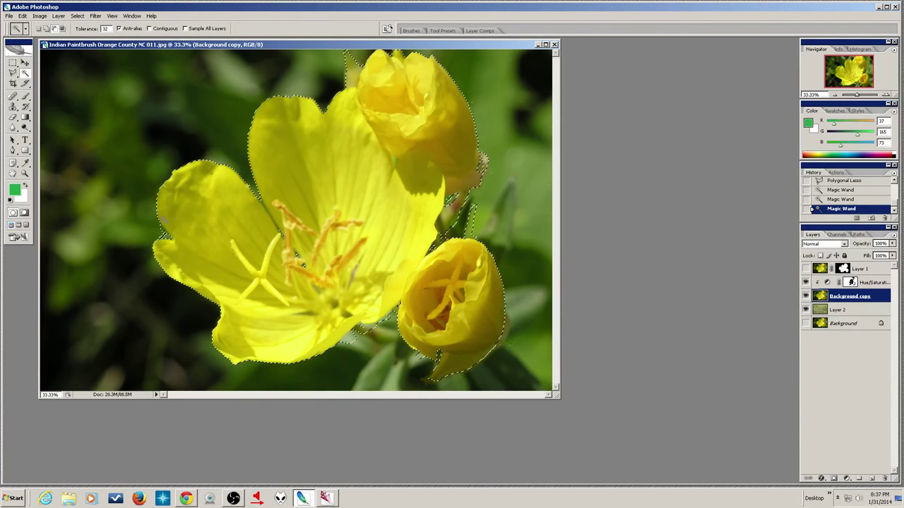
pyautogui.keyDown('alt'); pyautogui.click(163, 230); pyautogui.keyUp('alt')
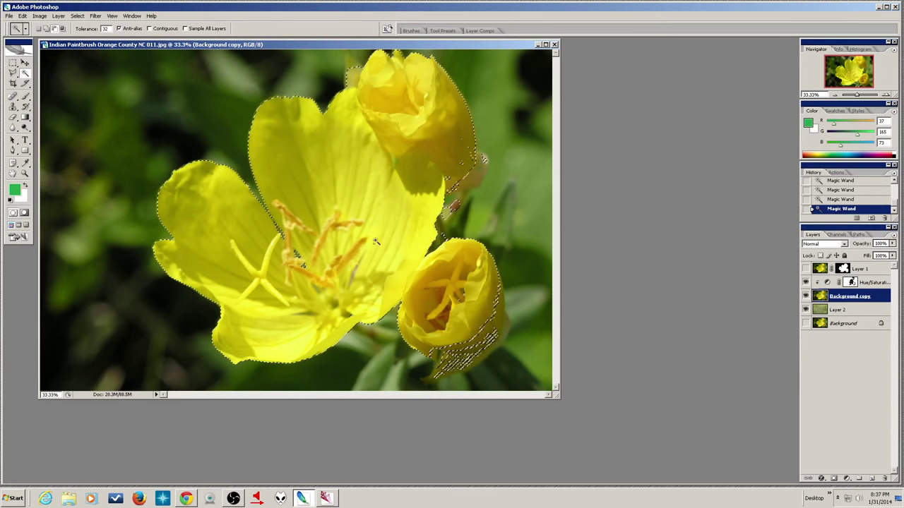
# Turn on Contiguous for the Magic Wand and restore the missing bud areas to the selection.
pyautogui.click(149, 28)
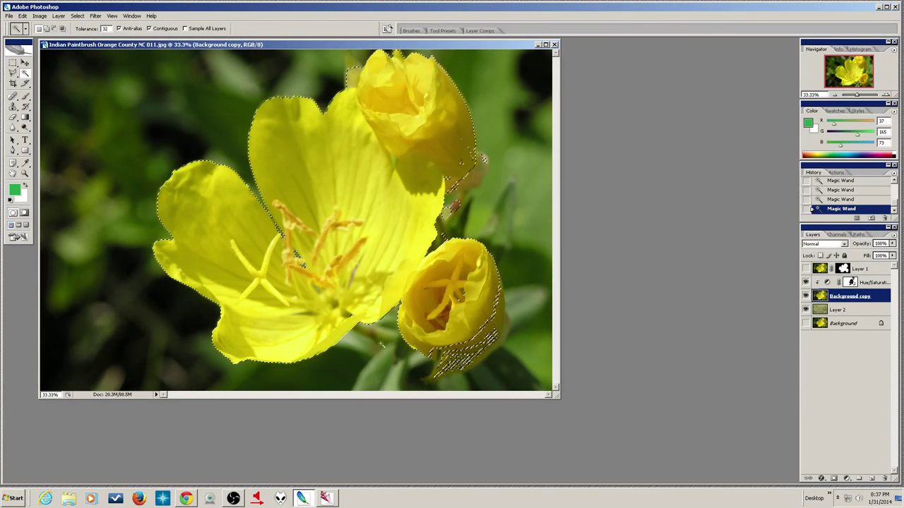
pyautogui.press('alt')
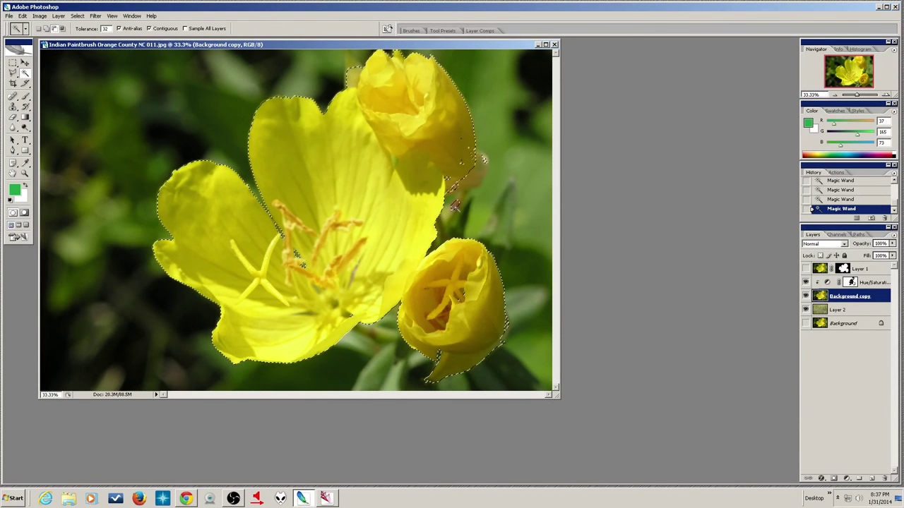
pyautogui.click(484, 160)
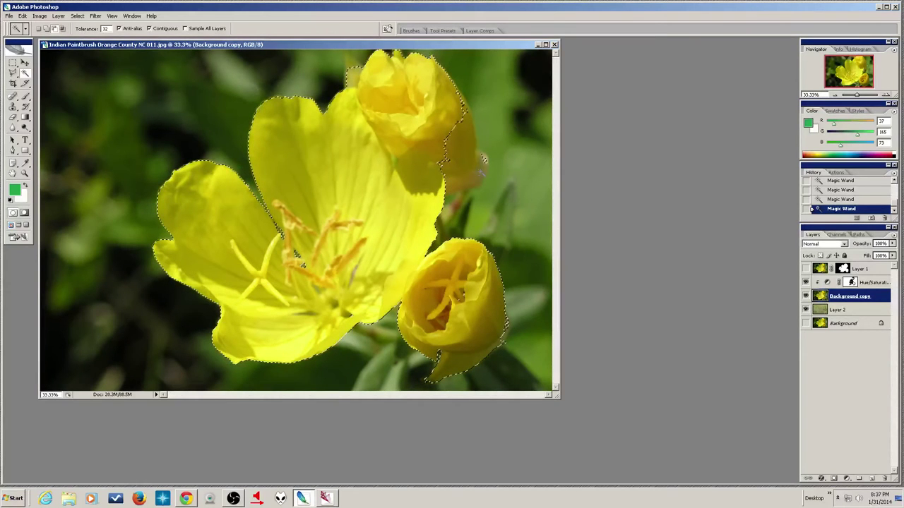
pyautogui.keyDown('shift'); pyautogui.click(449, 132); pyautogui.keyUp('shift')
# Try to clean up the selection's ragged edges beside the upper and lower buds with the Magic Wand, and undo the stray leaf selections.
pyautogui.keyDown('shift'); pyautogui.click(483, 161); pyautogui.keyUp('shift')
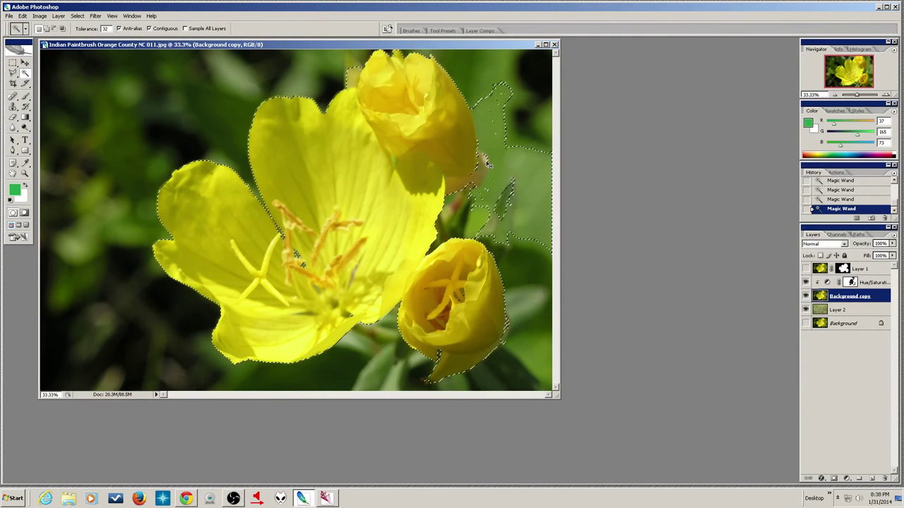
pyautogui.click(837, 199)
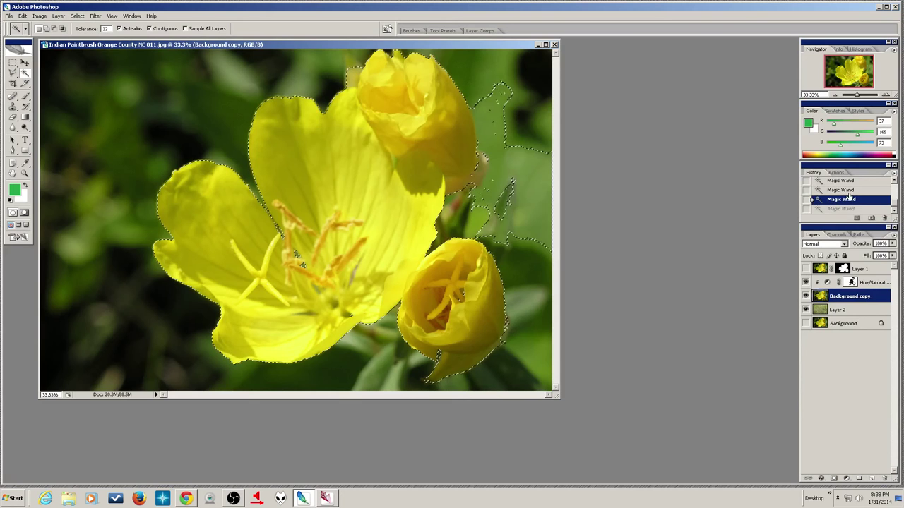
pyautogui.click(848, 191)
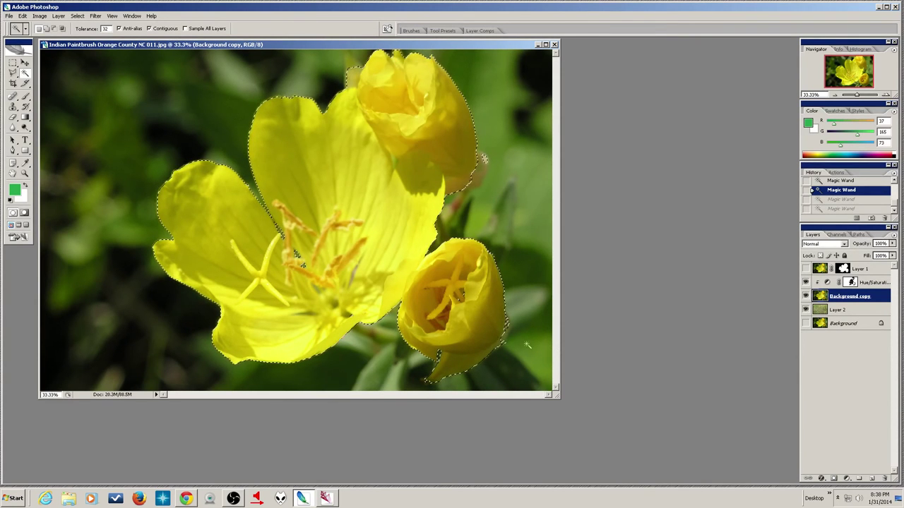
pyautogui.press('shift')
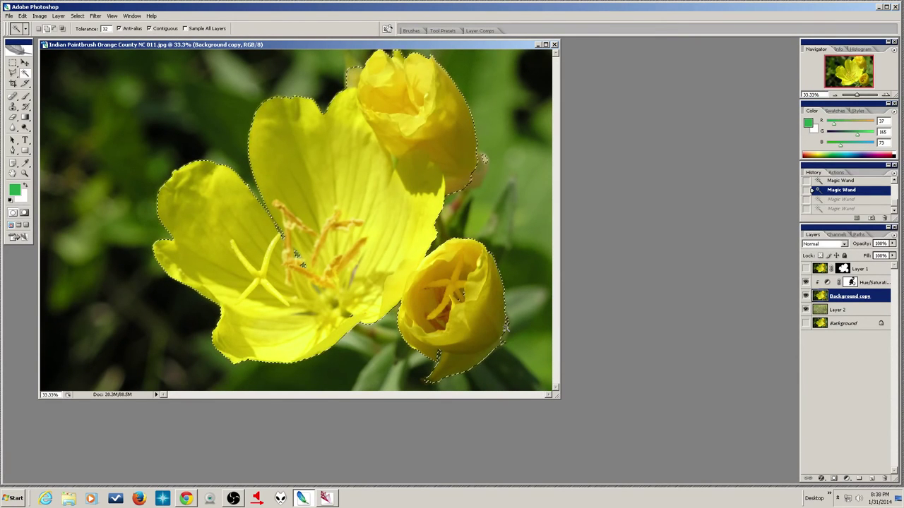
pyautogui.hotkey('ctrl', 'shift', 'z')
pyautogui.hotkey('ctrl', 'shift', 'z')
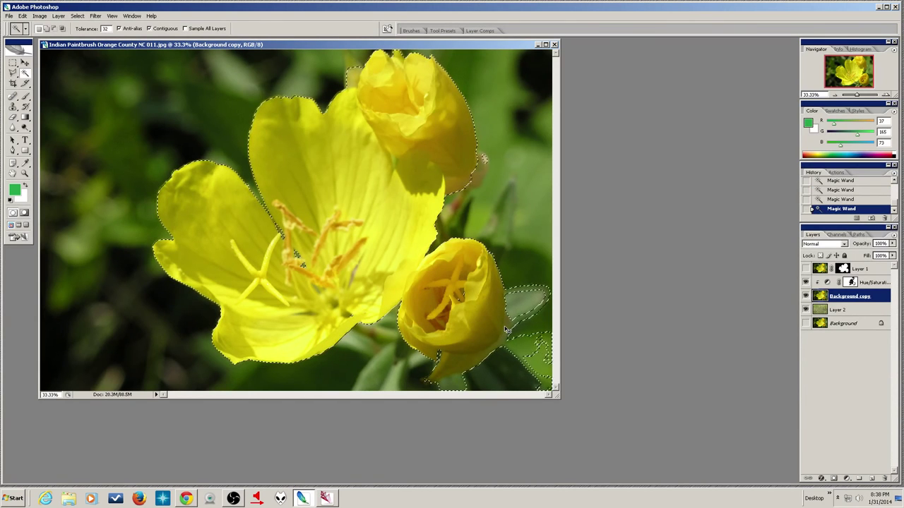
pyautogui.hotkey('ctrl', 'alt', 'z')
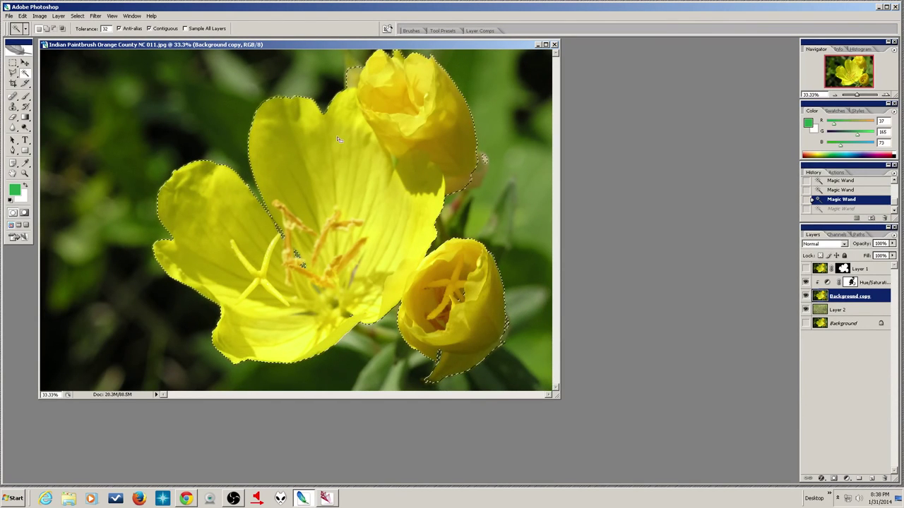
# Set the Magic Wand tolerance to 12 and add the ragged outer edge of the lower bud to the selection.
pyautogui.click(104, 28)
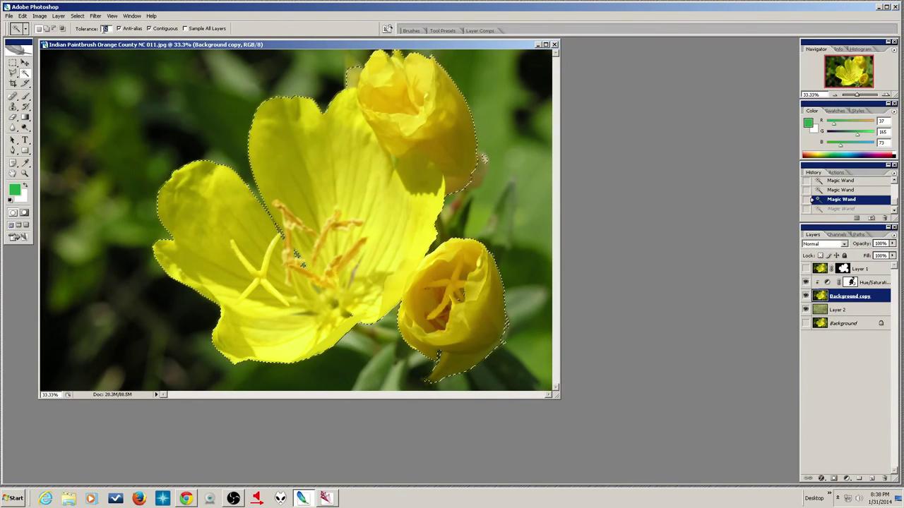
pyautogui.write('12')
pyautogui.keyDown('shift'); pyautogui.click(507, 329); pyautogui.keyUp('shift')
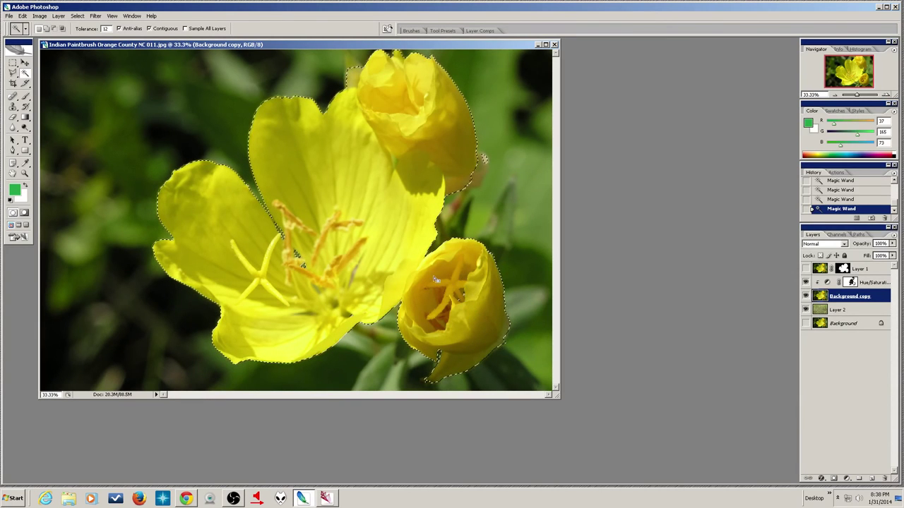
# Use the freehand Lasso tool to add the unselected gaps inside the lower bud and near the large flower's centre to the selection.
pyautogui.click(13, 76)
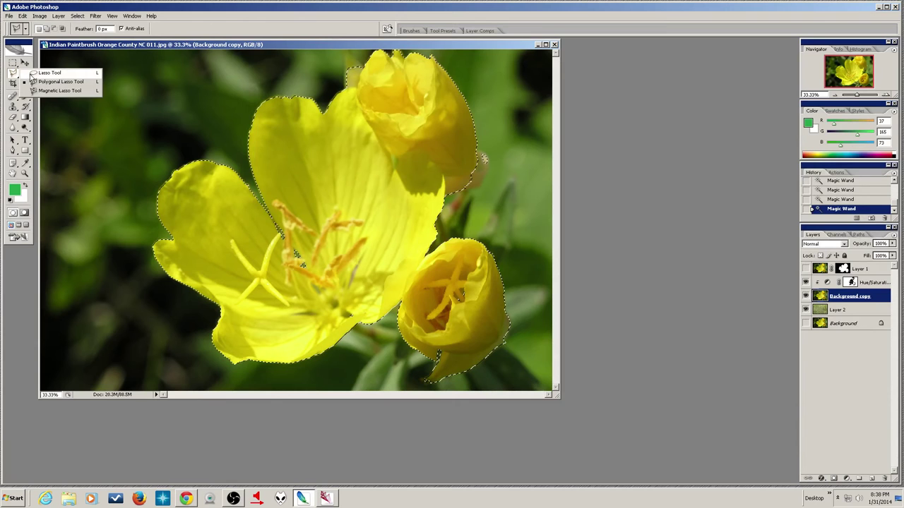
pyautogui.click(32, 74)
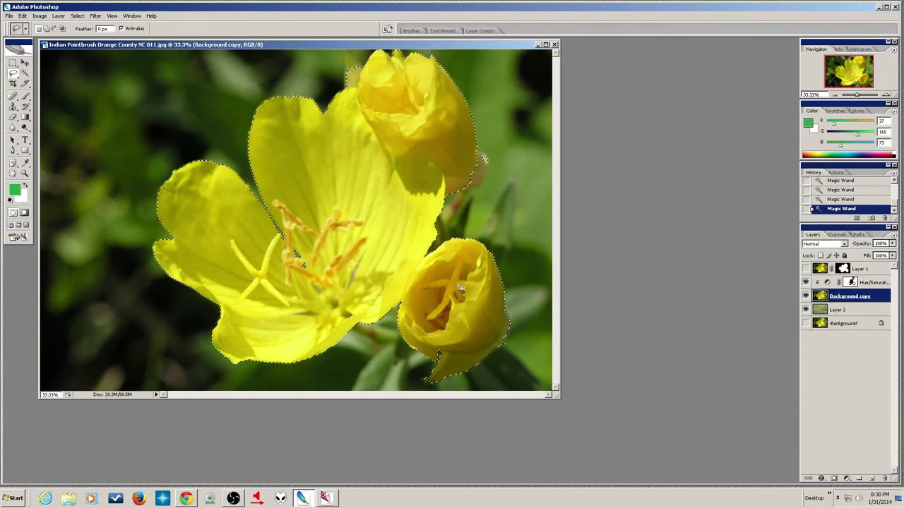
pyautogui.moveTo(459, 287); pyautogui.dragTo(459, 308)
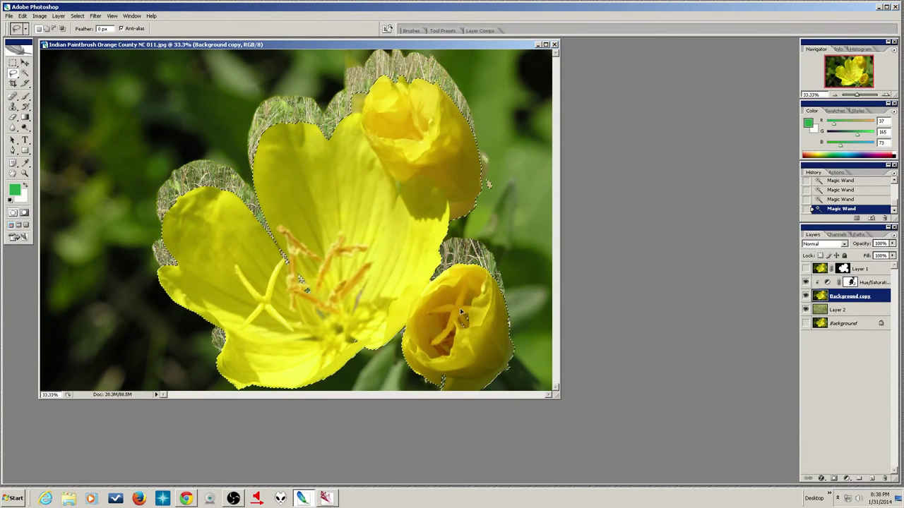
pyautogui.hotkey('ctrl', 'z')
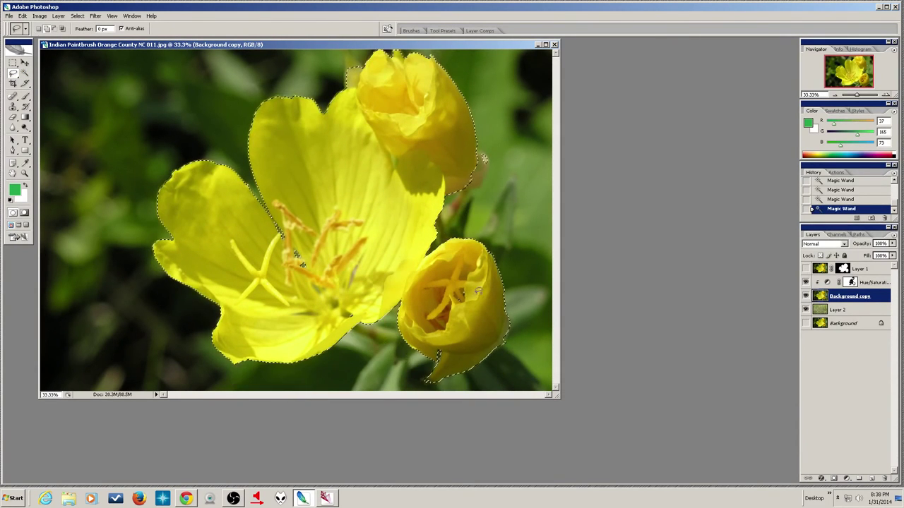
pyautogui.moveTo(464, 284)
pyautogui.mouseDown()
pyautogui.moveTo(443, 302)
pyautogui.moveTo(466, 315)
pyautogui.moveTo(473, 294)
pyautogui.moveTo(452, 286)
pyautogui.mouseUp()
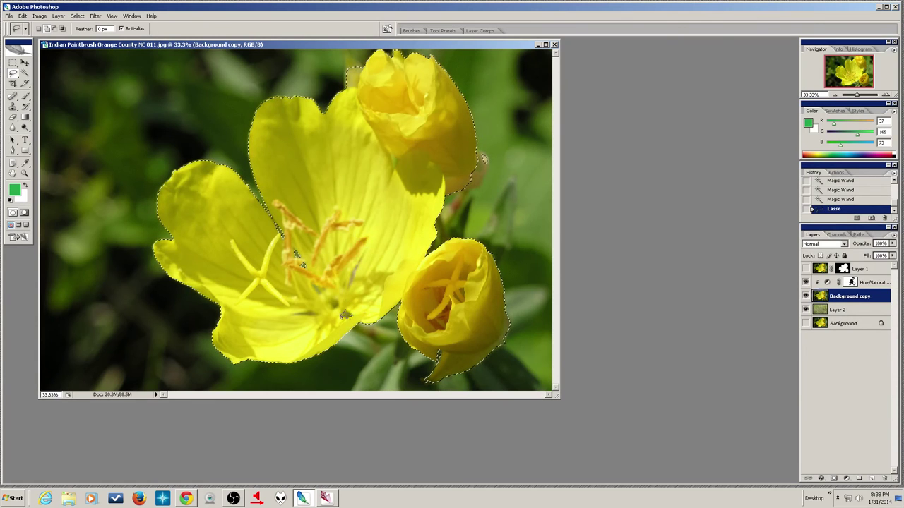
pyautogui.moveTo(350, 308); pyautogui.dragTo(346, 314)
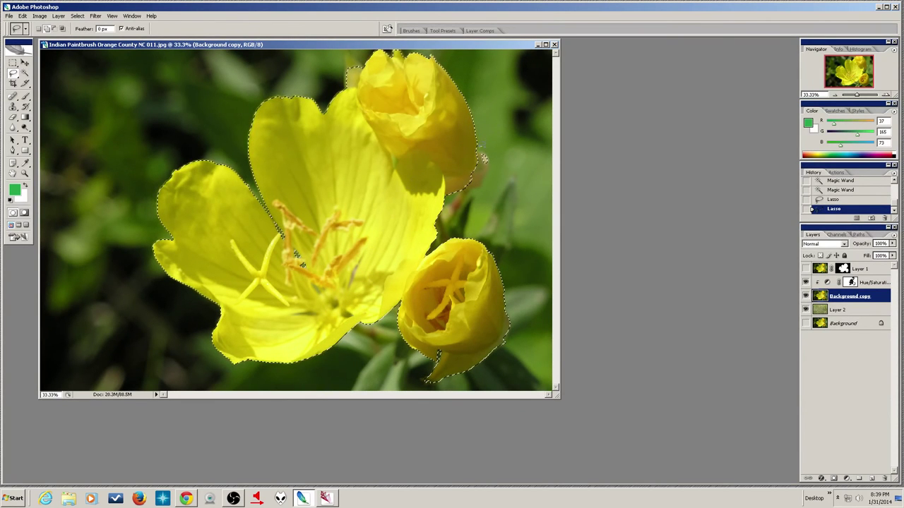
# Subtract the stray patch beside the upper bud with the Lasso, and add a layer mask to Background copy from the selection.
pyautogui.moveTo(483, 159); pyautogui.dragTo(483, 160)
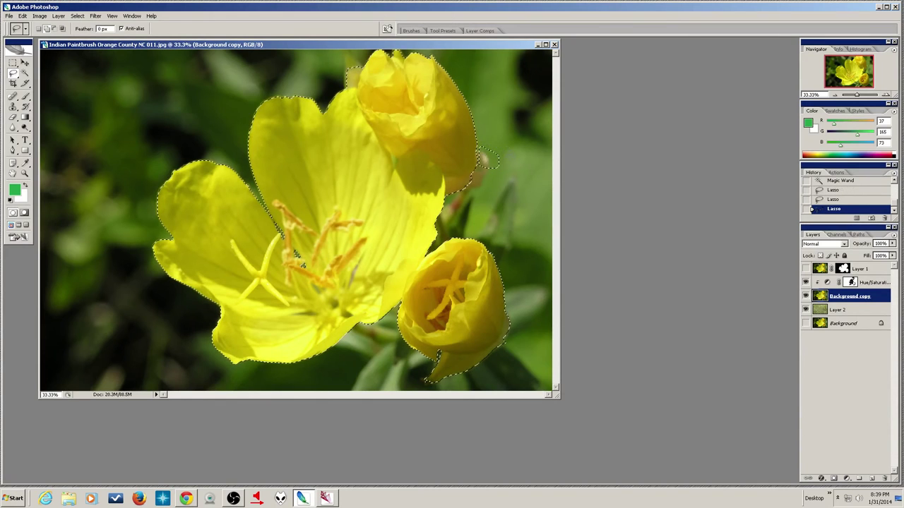
pyautogui.hotkey('ctrl', 'z')
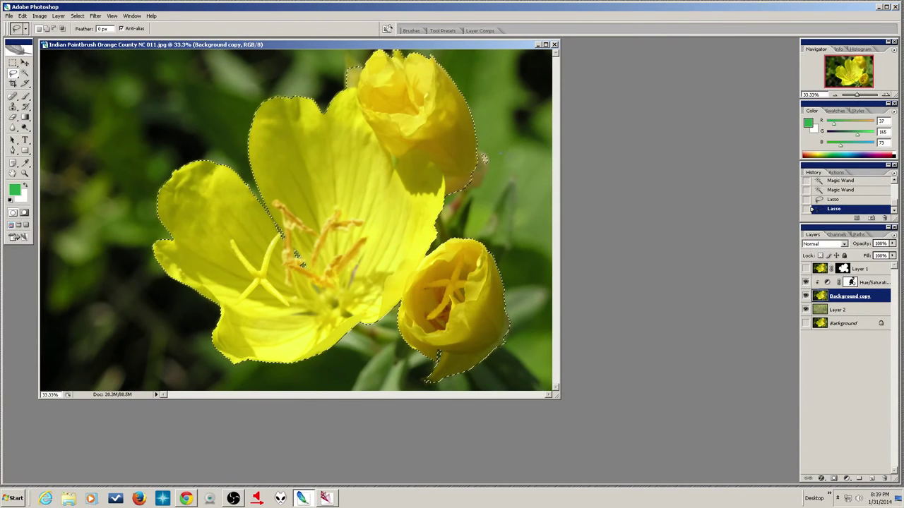
pyautogui.press('alt')
pyautogui.moveTo(484, 158); pyautogui.dragTo(492, 149)
pyautogui.click(834, 479)
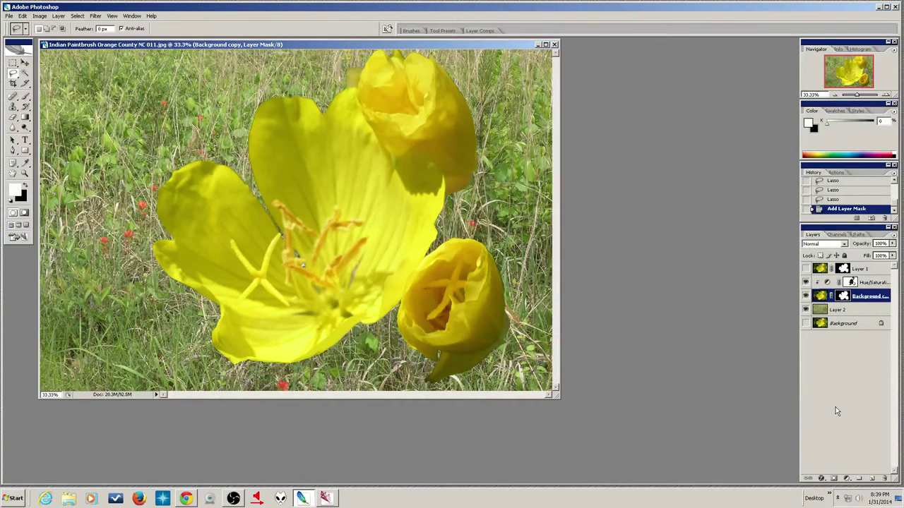
# Show Layer 1 and move the Hue/Saturation 1 adjustment above it in the layer stack.
pyautogui.click(805, 269)
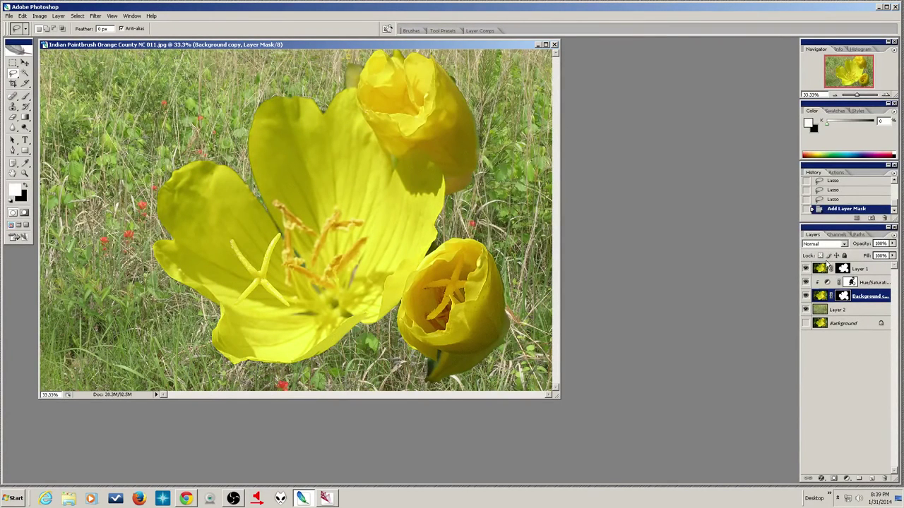
pyautogui.click(805, 269)
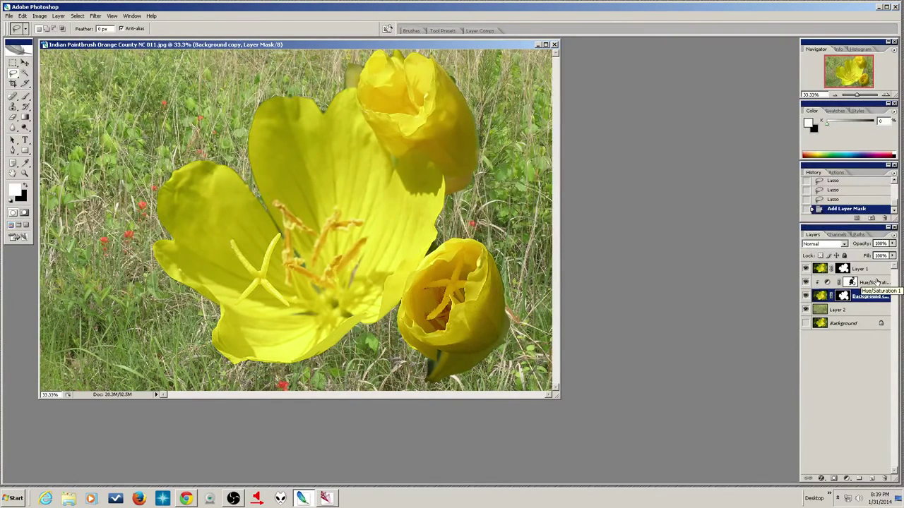
pyautogui.moveTo(875, 284); pyautogui.dragTo(874, 269)
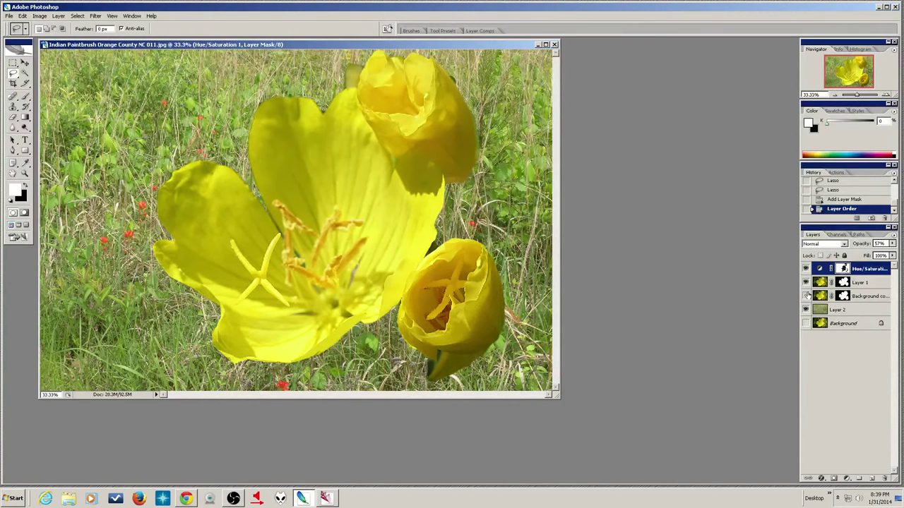
# Compare the two masked cut-outs by repeatedly hiding and showing Layer 1 over Background copy, leaving Layer 1 hidden.
pyautogui.click(806, 283)
pyautogui.click(806, 282)
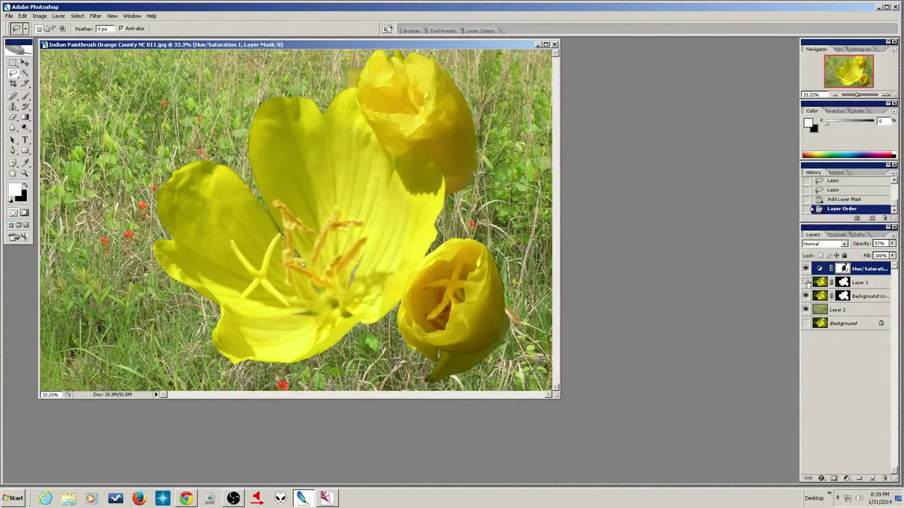
pyautogui.click(807, 283)
pyautogui.click(807, 283)
pyautogui.click(806, 283)
pyautogui.click(806, 283)
pyautogui.click(806, 283)
pyautogui.click(807, 282)
pyautogui.click(807, 282)
pyautogui.click(806, 282)
pyautogui.click(805, 283)
pyautogui.click(806, 282)
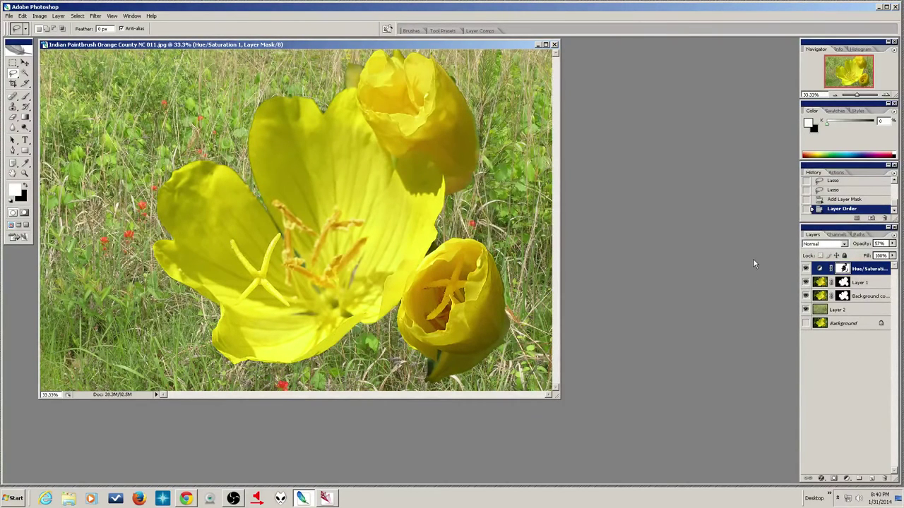
pyautogui.click(805, 283)
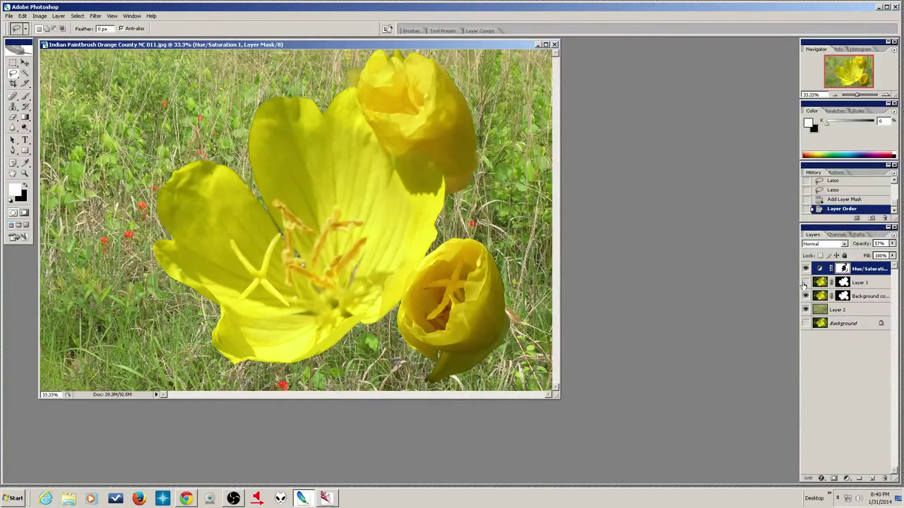
pyautogui.click(805, 284)
pyautogui.click(805, 284)
pyautogui.click(805, 283)
pyautogui.click(805, 283)
pyautogui.click(805, 283)
pyautogui.click(805, 283)
# Try painting white on Background copy's layer mask over the gaps near the large flower's centre, and undo the last brush strokes.
pyautogui.click(844, 297)
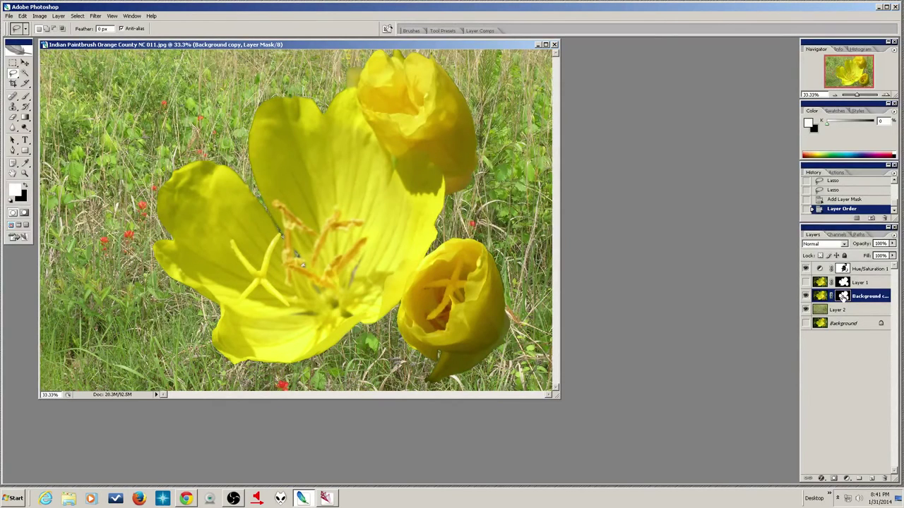
pyautogui.click(820, 296)
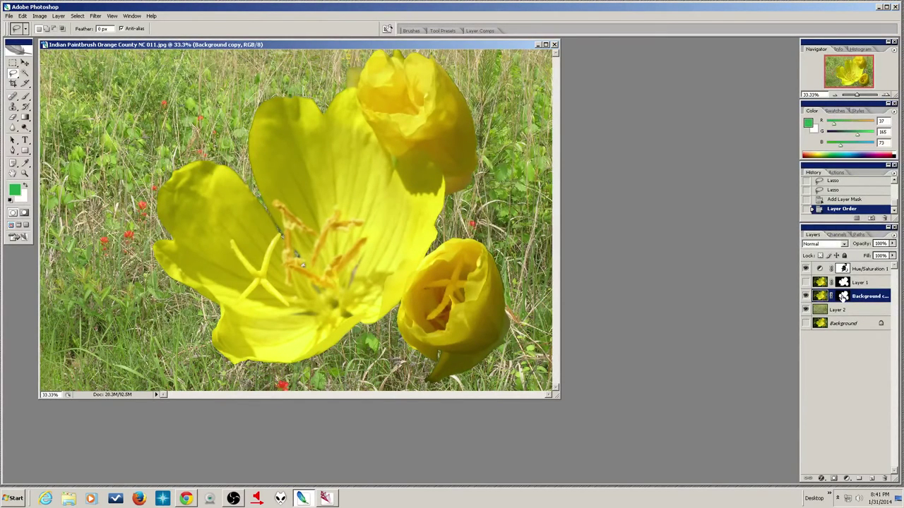
pyautogui.click(844, 297)
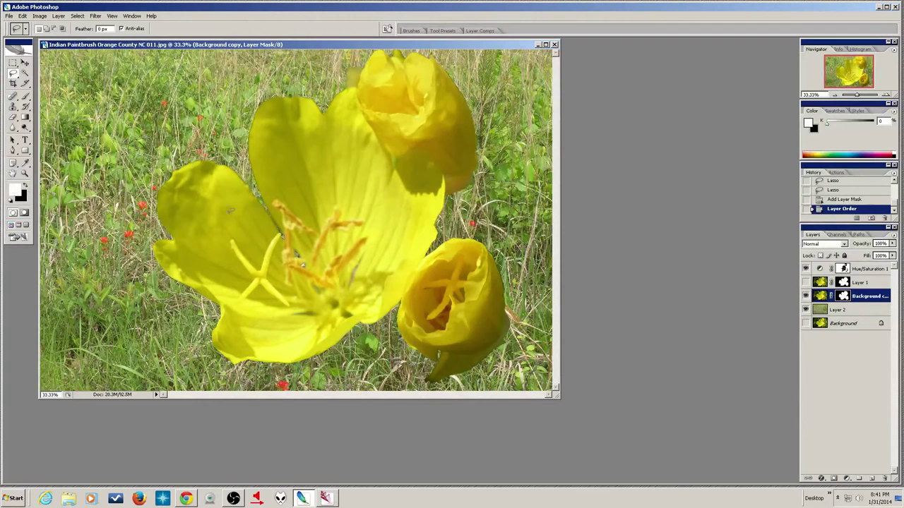
pyautogui.press('b')
pyautogui.moveTo(280, 238)
pyautogui.mouseDown()
pyautogui.moveTo(306, 269)
pyautogui.moveTo(325, 242)
pyautogui.mouseUp()
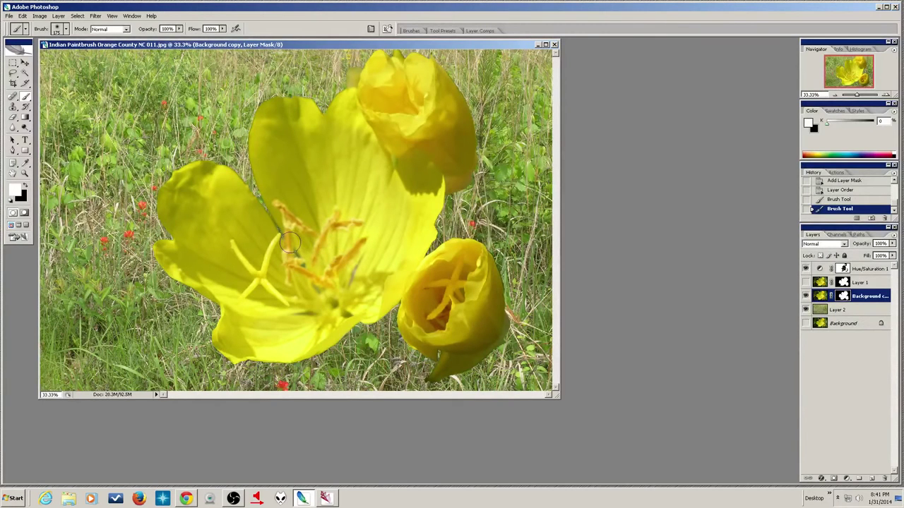
pyautogui.moveTo(269, 220); pyautogui.dragTo(300, 255)
pyautogui.hotkey('ctrl', 'alt', 'z')
pyautogui.hotkey('ctrl', 'alt', 'z')
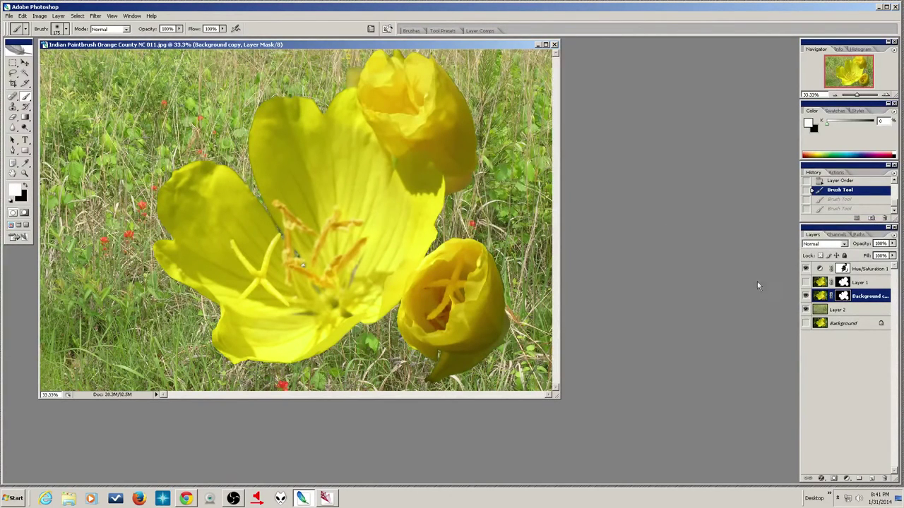
# Duplicate Background copy, hide the original, and paint white on the duplicate's layer mask over the gaps near the large flower's centre.
pyautogui.moveTo(862, 296); pyautogui.dragTo(873, 478)
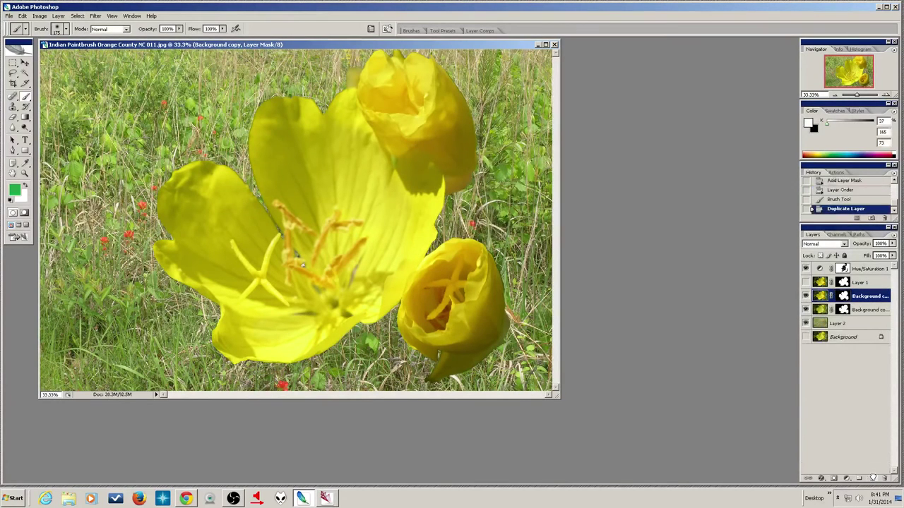
pyautogui.click(805, 309)
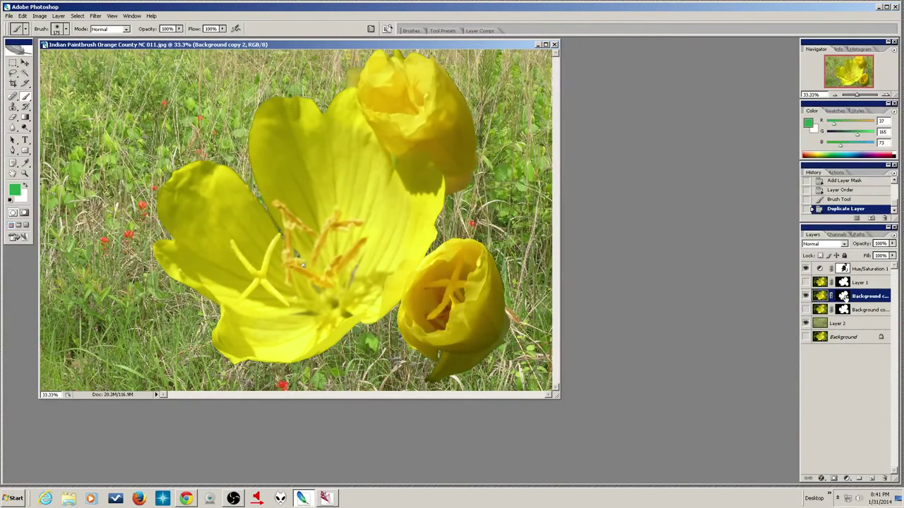
pyautogui.click(844, 297)
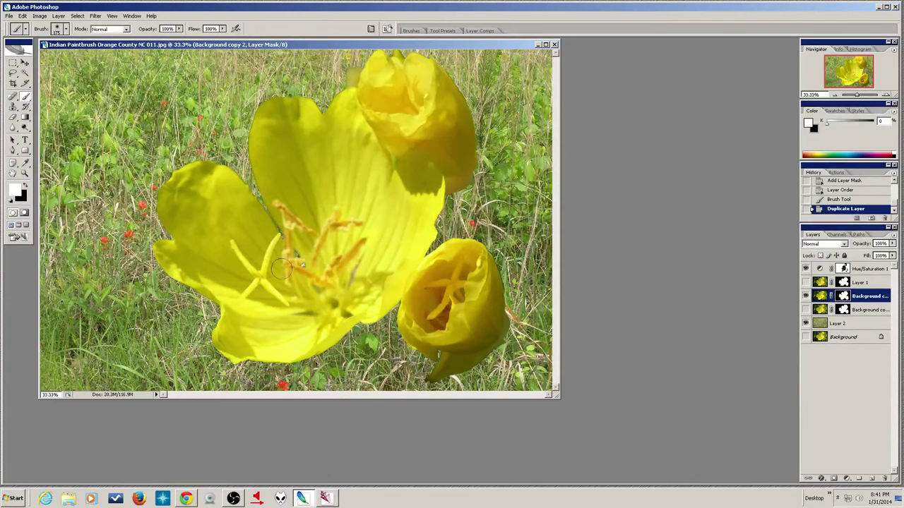
pyautogui.moveTo(274, 227); pyautogui.dragTo(311, 269)
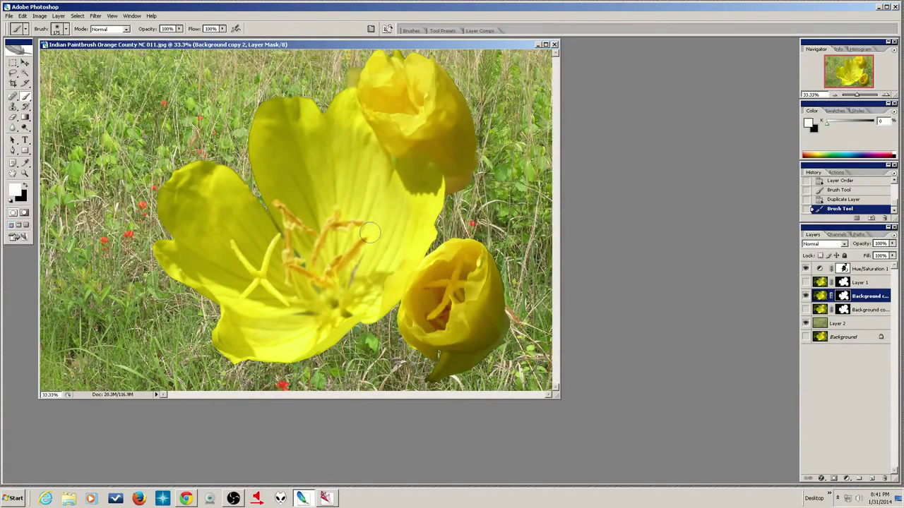
# Show Background copy again and compare the two masks by toggling the visibility of Background copy 2 above it.
pyautogui.click(806, 311)
pyautogui.click(806, 297)
pyautogui.click(807, 297)
pyautogui.click(807, 297)
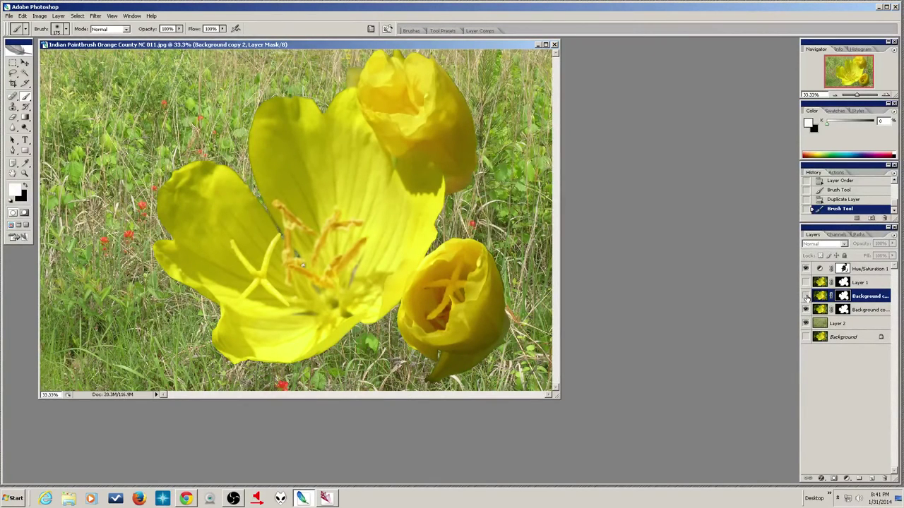
pyautogui.click(807, 297)
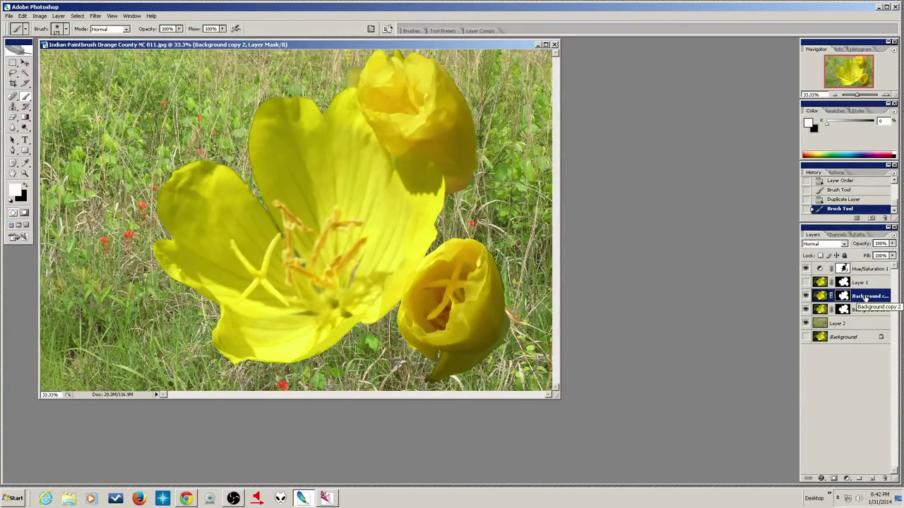
pyautogui.hotkey('ctrl', 'j')
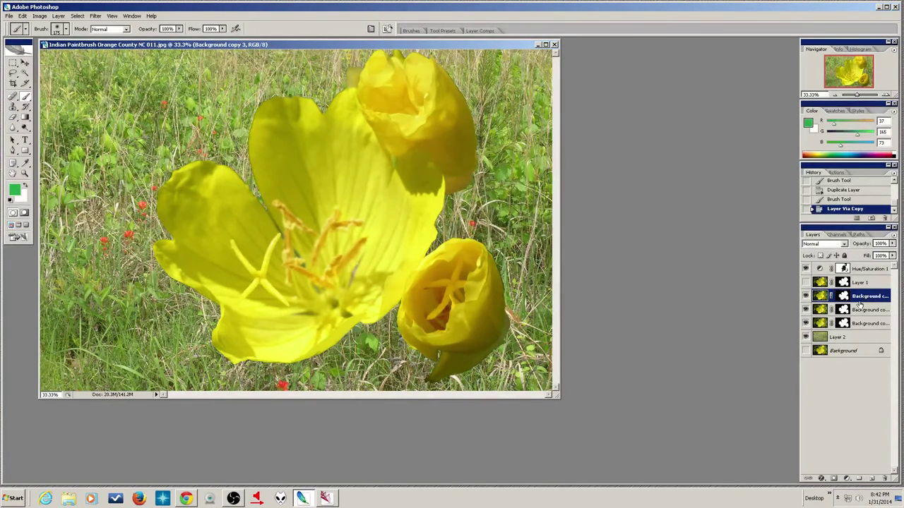
pyautogui.hotkey('ctrl', 'z')
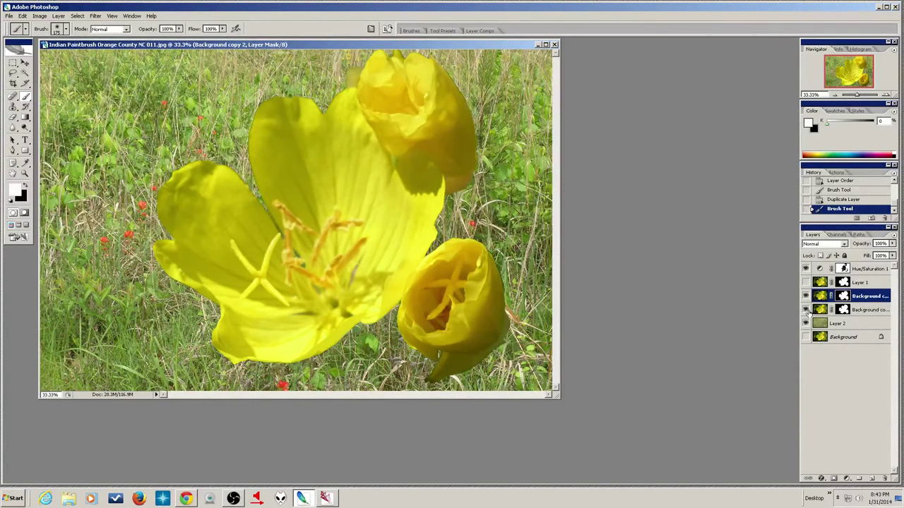
# Hide the flower cut-outs and the adjustment layer, duplicate the Background layer, and place the visible duplicate directly above Layer 2.
pyautogui.click(806, 296)
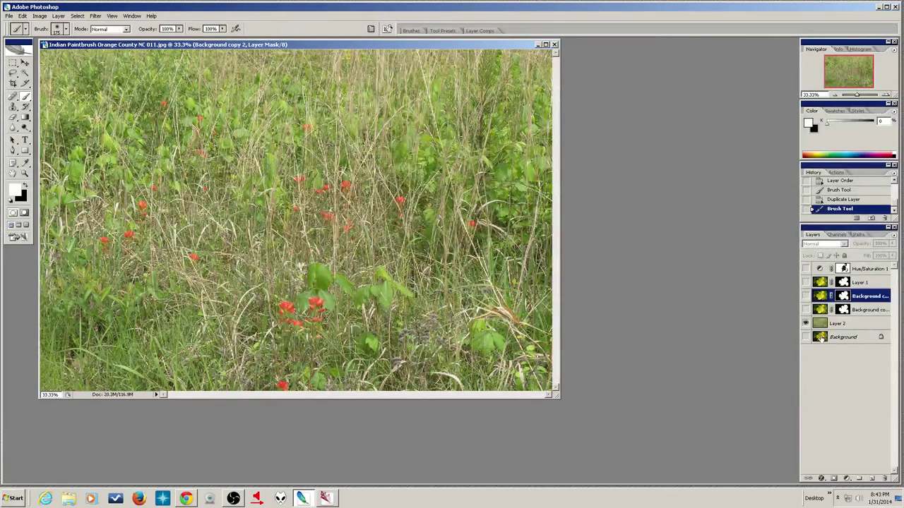
pyautogui.click(843, 337)
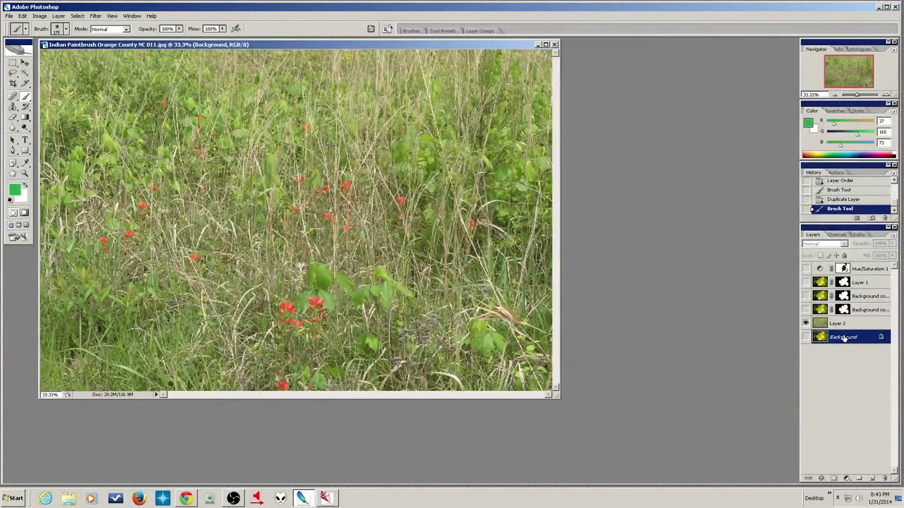
pyautogui.hotkey('ctrl', 'j')
pyautogui.moveTo(849, 338); pyautogui.dragTo(848, 324)
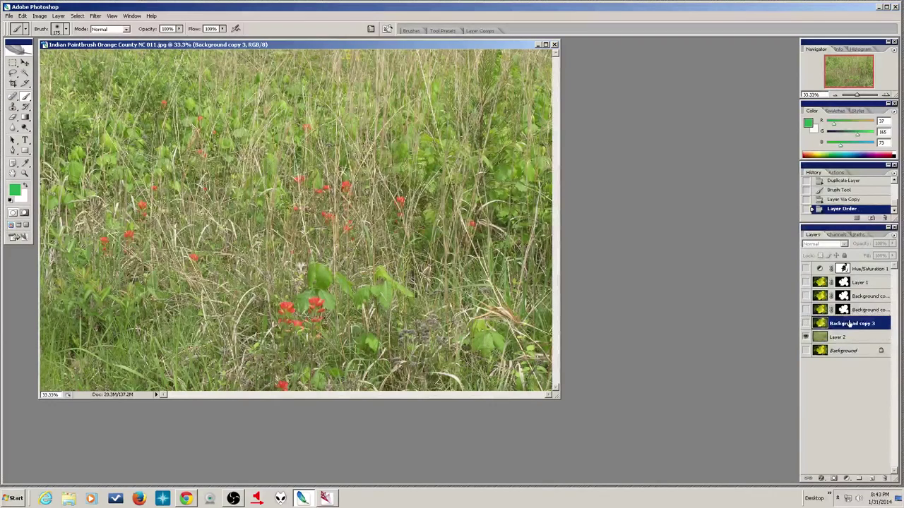
pyautogui.click(805, 323)
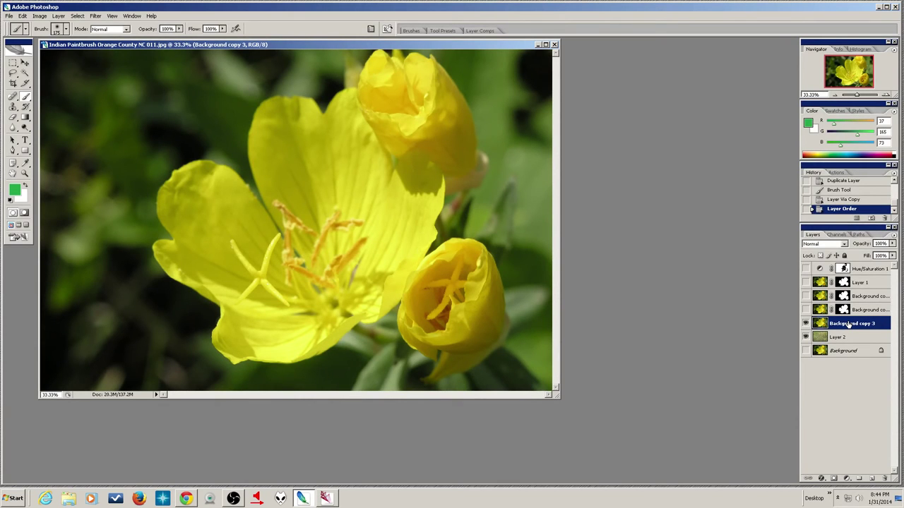
# Load the RGB composite channel as a selection and add a layer mask from it to the new Background duplicate.
pyautogui.click(836, 235)
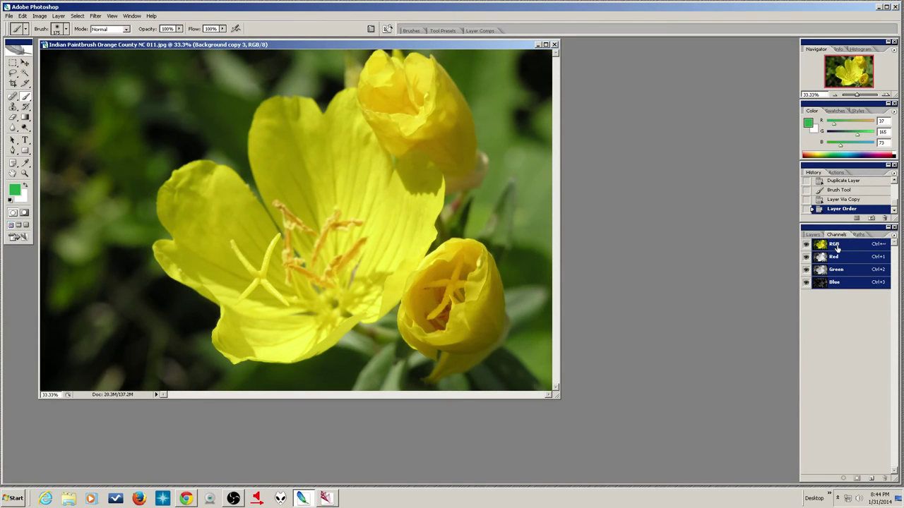
pyautogui.keyDown('ctrl'); pyautogui.click(837, 247); pyautogui.keyUp('ctrl')
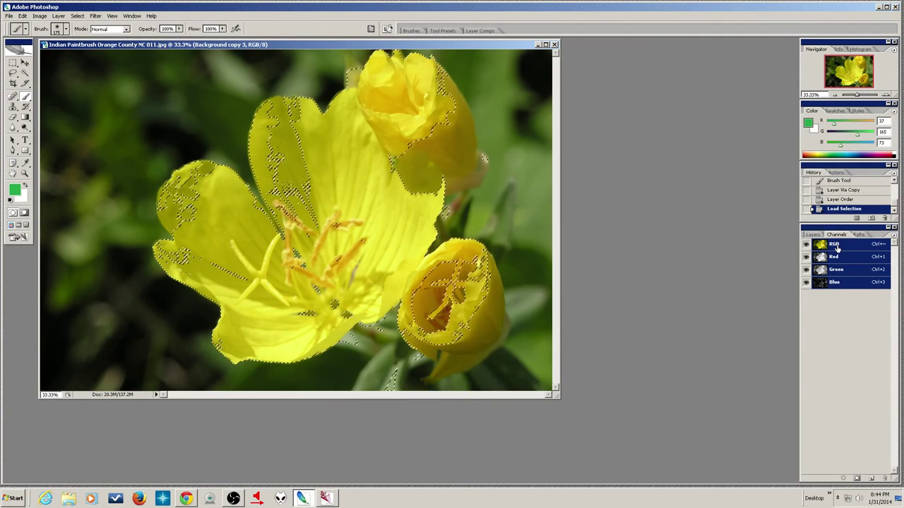
pyautogui.click(814, 236)
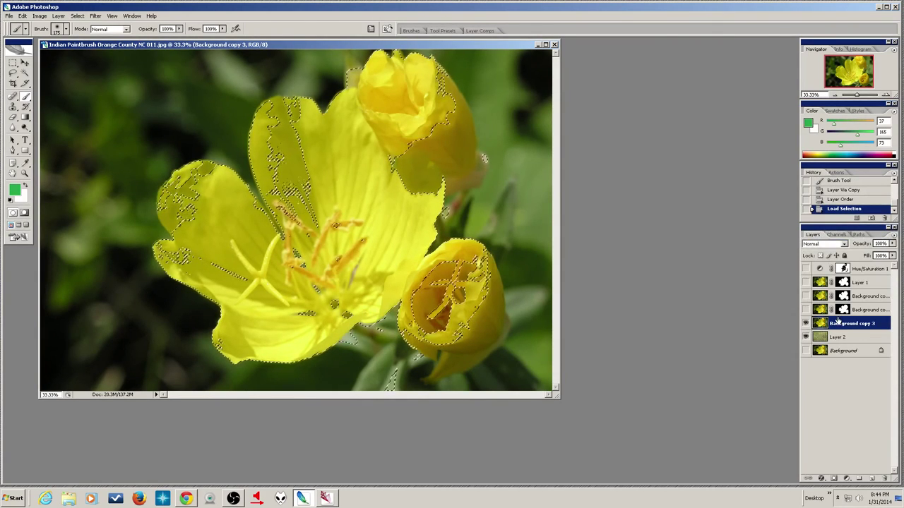
pyautogui.click(835, 478)
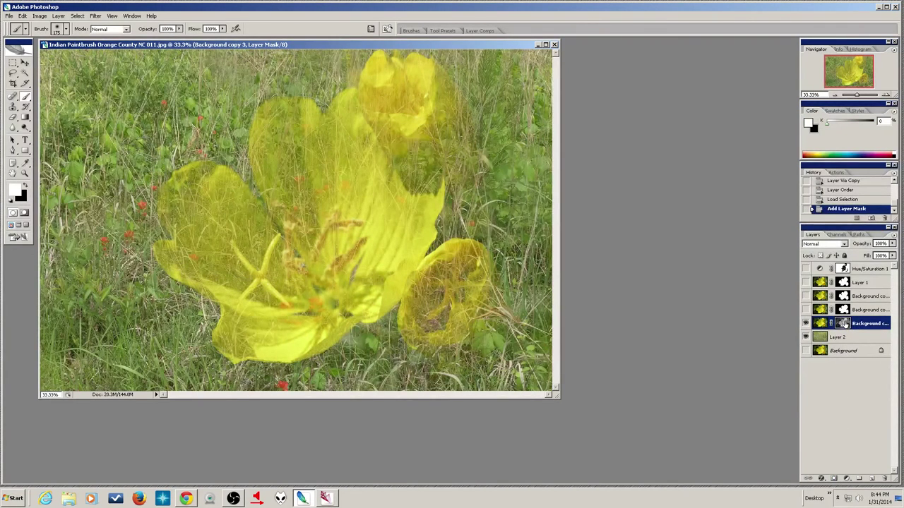
# Examine the new grayscale layer mask on its own and against the composite, keeping its layer selected.
pyautogui.keyDown('alt'); pyautogui.click(843, 324); pyautogui.keyUp('alt')
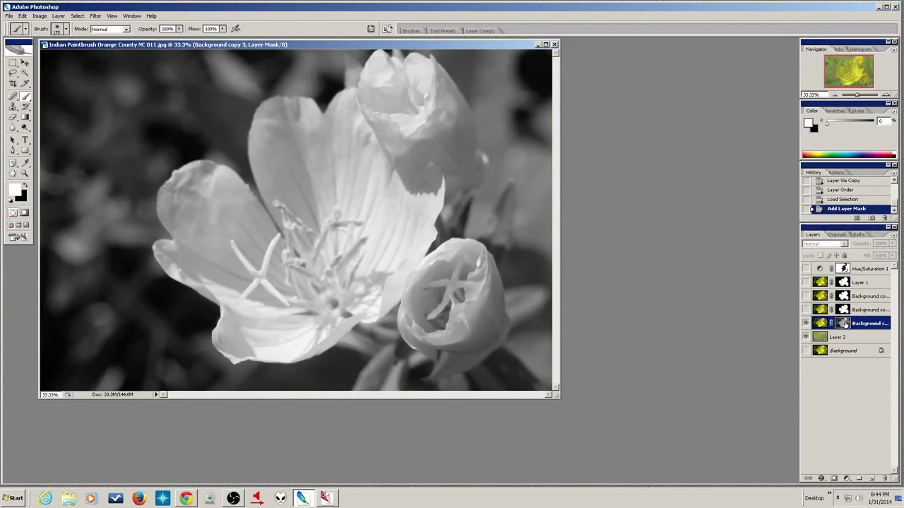
pyautogui.keyDown('alt'); pyautogui.click(844, 324); pyautogui.keyUp('alt')
pyautogui.keyDown('alt'); pyautogui.click(844, 323); pyautogui.keyUp('alt')
pyautogui.click(846, 355)
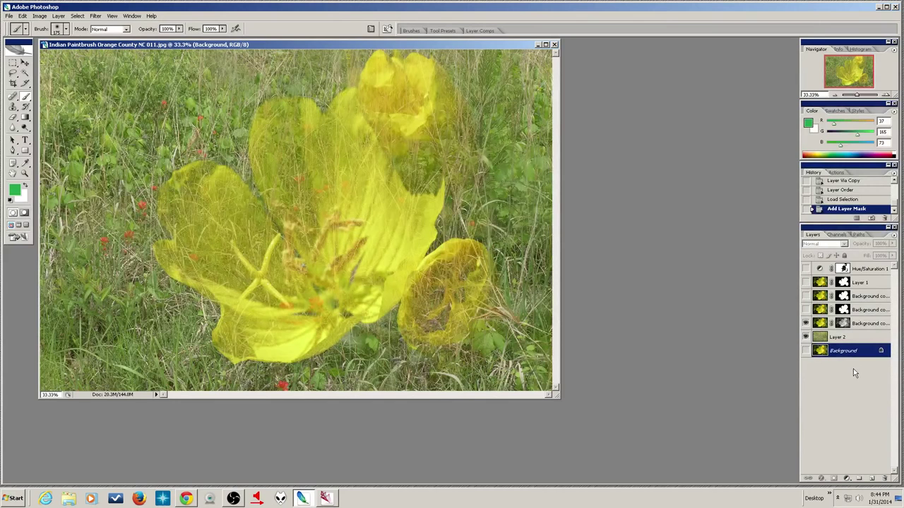
pyautogui.click(865, 326)
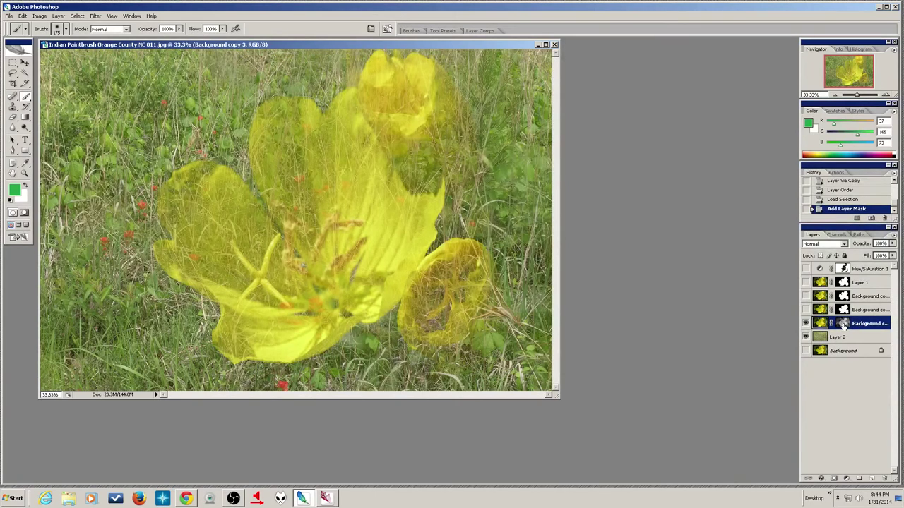
# Display Background copy 3's layer mask and raise its contrast with Curves, moving the black point to input 65 and the white point to 161.
pyautogui.keyDown('alt'); pyautogui.click(843, 325); pyautogui.keyUp('alt')
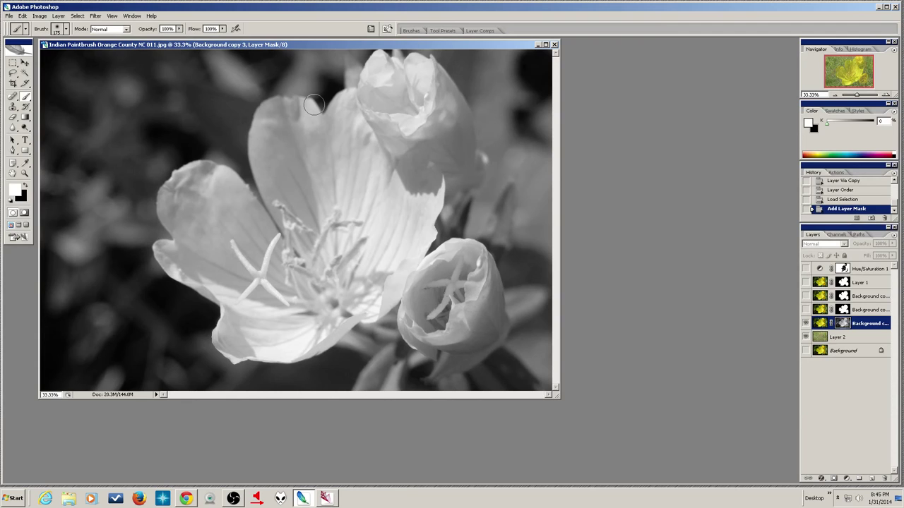
pyautogui.click(40, 15)
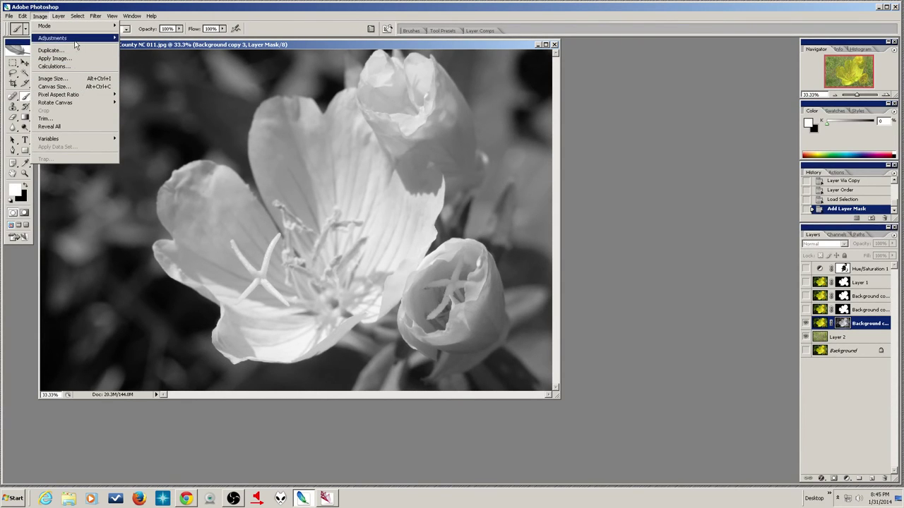
pyautogui.moveTo(75, 38)
pyautogui.click(136, 70)
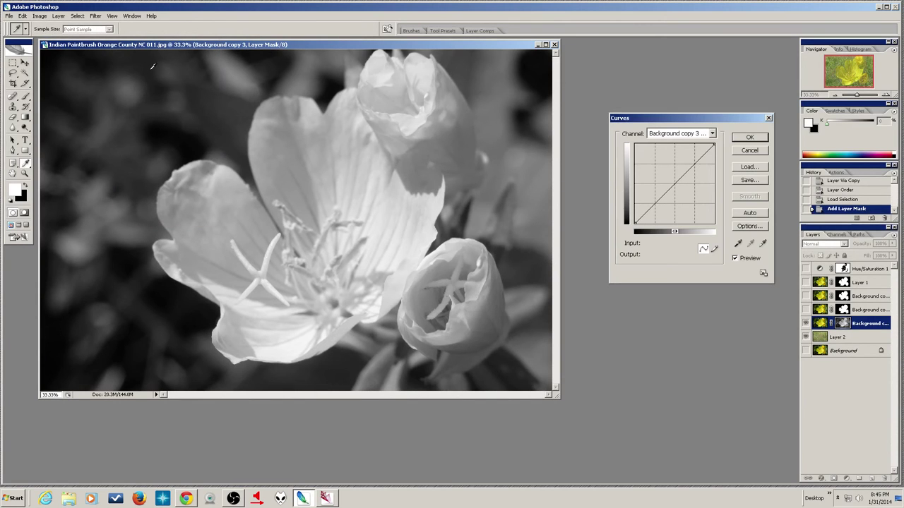
pyautogui.moveTo(635, 223); pyautogui.dragTo(655, 224)
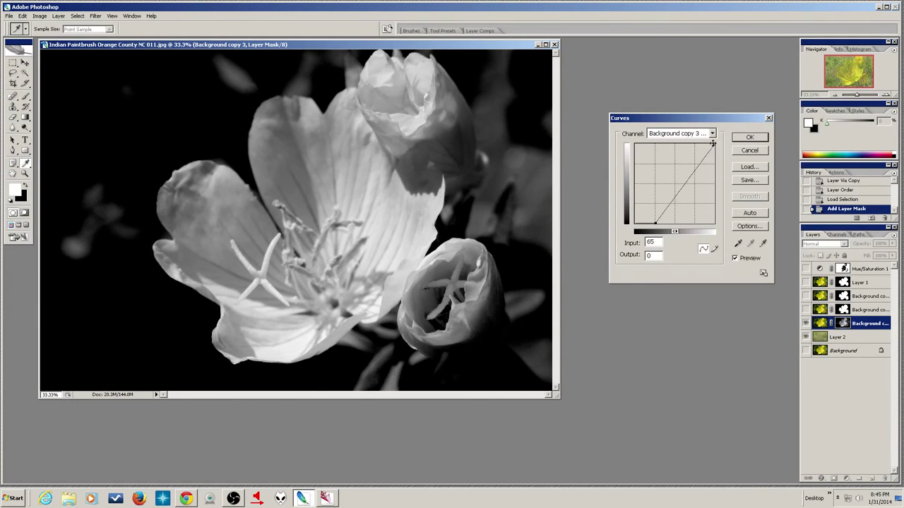
pyautogui.moveTo(713, 144); pyautogui.dragTo(686, 133)
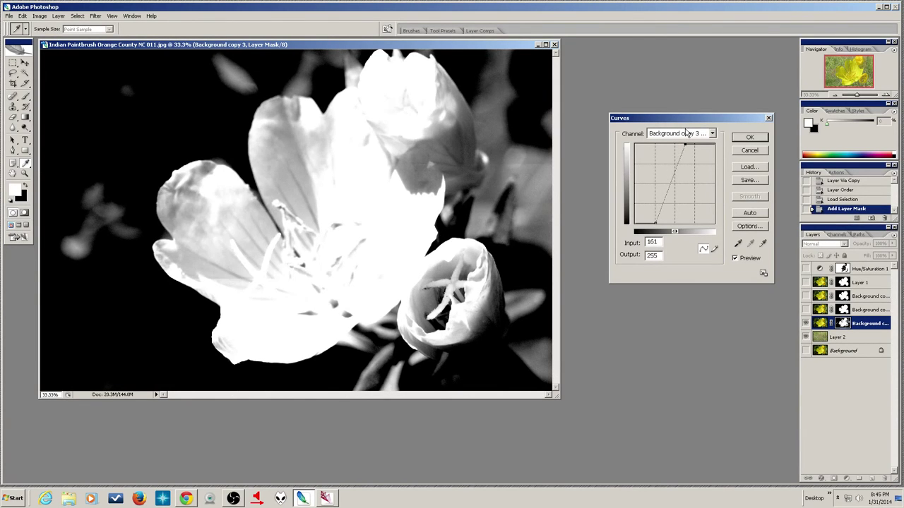
pyautogui.click(488, 117)
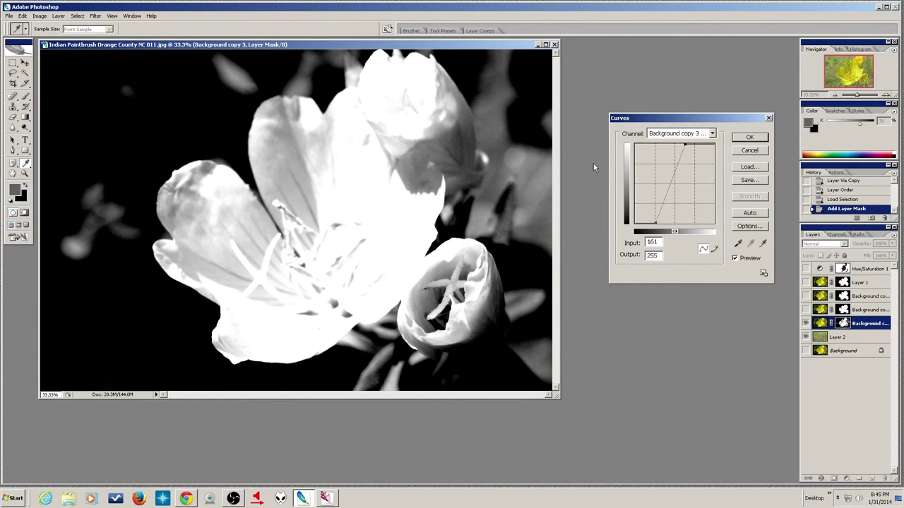
# Add a lower curve point at input 84, output 59, move the black point to input 76, and apply the Curves adjustment.
pyautogui.click(664, 202)
pyautogui.moveTo(664, 202); pyautogui.dragTo(661, 206)
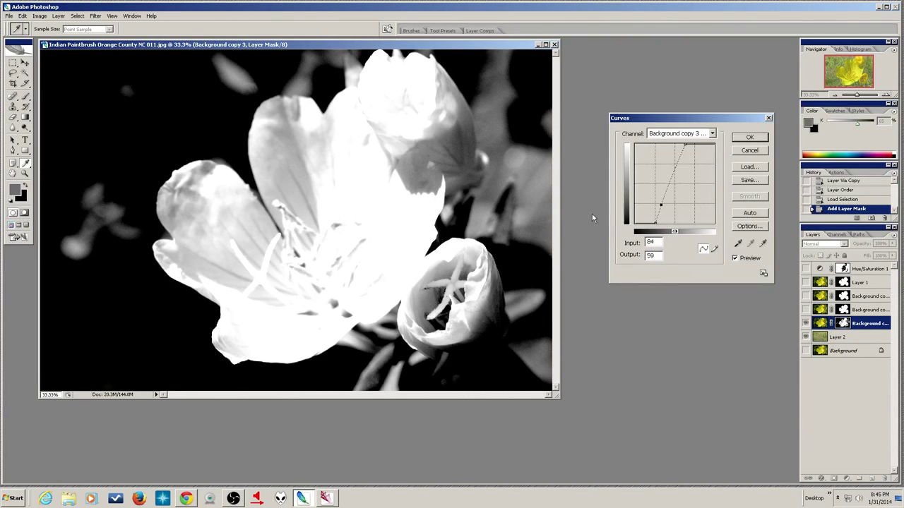
pyautogui.moveTo(656, 222); pyautogui.dragTo(661, 232)
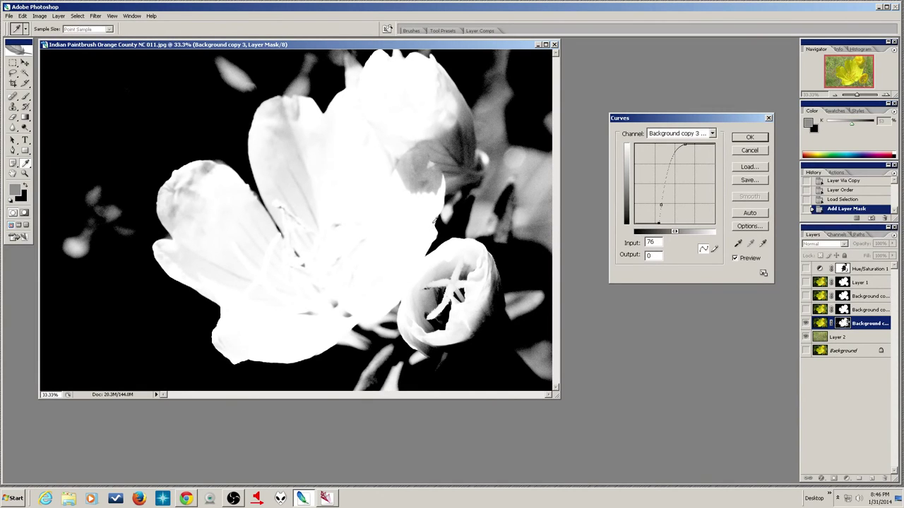
pyautogui.click(750, 137)
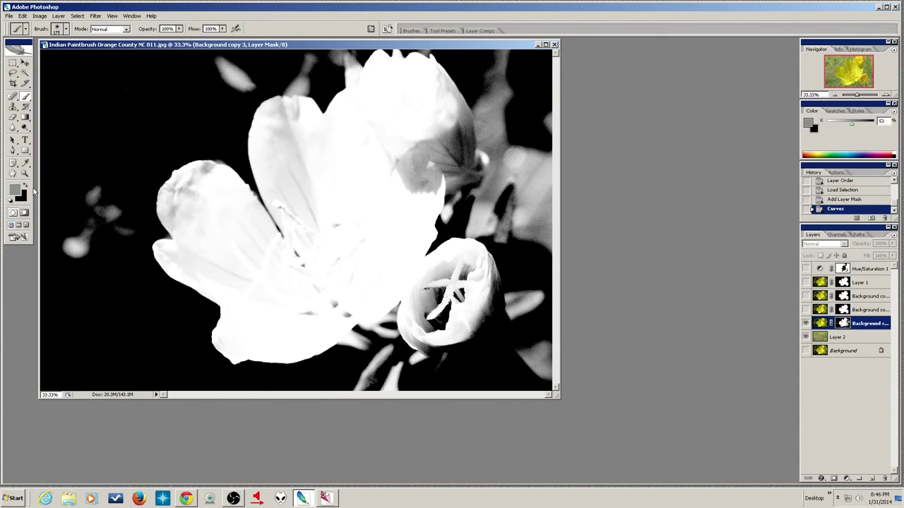
# Paint the large flower's petals and both bud interiors solid white on the layer mask with the Brush.
pyautogui.click(11, 202)
pyautogui.moveTo(199, 186)
pyautogui.mouseDown()
pyautogui.moveTo(173, 216)
pyautogui.moveTo(187, 251)
pyautogui.moveTo(294, 309)
pyautogui.moveTo(345, 301)
pyautogui.moveTo(331, 315)
pyautogui.moveTo(347, 310)
pyautogui.moveTo(385, 228)
pyautogui.moveTo(306, 223)
pyautogui.moveTo(289, 195)
pyautogui.moveTo(303, 209)
pyautogui.moveTo(301, 171)
pyautogui.moveTo(306, 193)
pyautogui.moveTo(279, 211)
pyautogui.moveTo(304, 230)
pyautogui.moveTo(320, 284)
pyautogui.moveTo(304, 284)
pyautogui.moveTo(320, 269)
pyautogui.moveTo(320, 247)
pyautogui.moveTo(317, 274)
pyautogui.moveTo(306, 271)
pyautogui.moveTo(335, 258)
pyautogui.moveTo(380, 187)
pyautogui.moveTo(384, 150)
pyautogui.moveTo(386, 166)
pyautogui.moveTo(406, 153)
pyautogui.moveTo(398, 160)
pyautogui.moveTo(412, 190)
pyautogui.moveTo(422, 156)
pyautogui.moveTo(454, 152)
pyautogui.moveTo(439, 85)
pyautogui.moveTo(455, 115)
pyautogui.mouseUp()
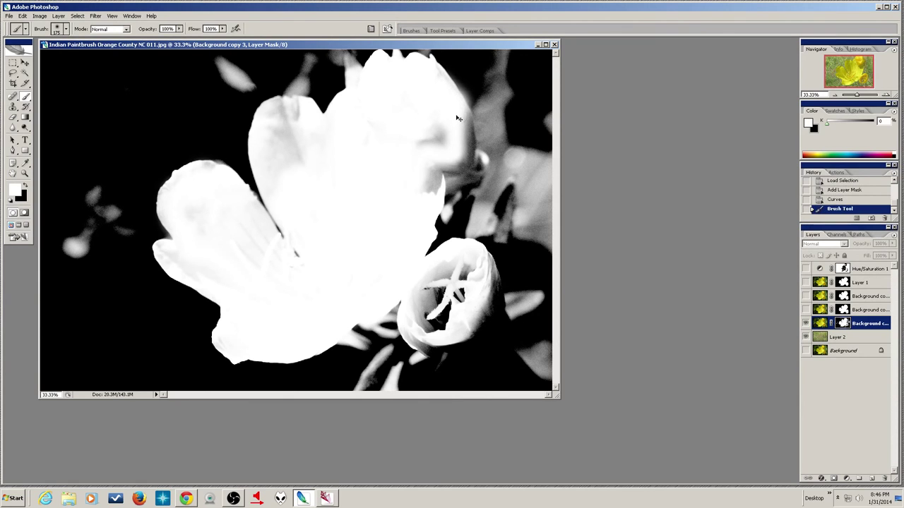
pyautogui.hotkey('ctrl', 'z')
pyautogui.moveTo(436, 95)
pyautogui.mouseDown()
pyautogui.moveTo(459, 119)
pyautogui.moveTo(459, 145)
pyautogui.moveTo(429, 168)
pyautogui.moveTo(431, 191)
pyautogui.moveTo(425, 134)
pyautogui.moveTo(436, 131)
pyautogui.moveTo(436, 146)
pyautogui.moveTo(389, 153)
pyautogui.moveTo(396, 172)
pyautogui.moveTo(305, 149)
pyautogui.moveTo(291, 129)
pyautogui.moveTo(295, 113)
pyautogui.moveTo(273, 115)
pyautogui.moveTo(314, 200)
pyautogui.moveTo(296, 204)
pyautogui.moveTo(320, 241)
pyautogui.moveTo(289, 202)
pyautogui.moveTo(288, 212)
pyautogui.moveTo(332, 211)
pyautogui.moveTo(367, 238)
pyautogui.moveTo(349, 242)
pyautogui.moveTo(350, 294)
pyautogui.moveTo(339, 304)
pyautogui.moveTo(340, 313)
pyautogui.moveTo(349, 310)
pyautogui.moveTo(341, 316)
pyautogui.moveTo(273, 312)
pyautogui.moveTo(216, 255)
pyautogui.moveTo(184, 195)
pyautogui.moveTo(204, 174)
pyautogui.moveTo(174, 199)
pyautogui.moveTo(188, 255)
pyautogui.moveTo(172, 254)
pyautogui.moveTo(193, 262)
pyautogui.mouseUp()
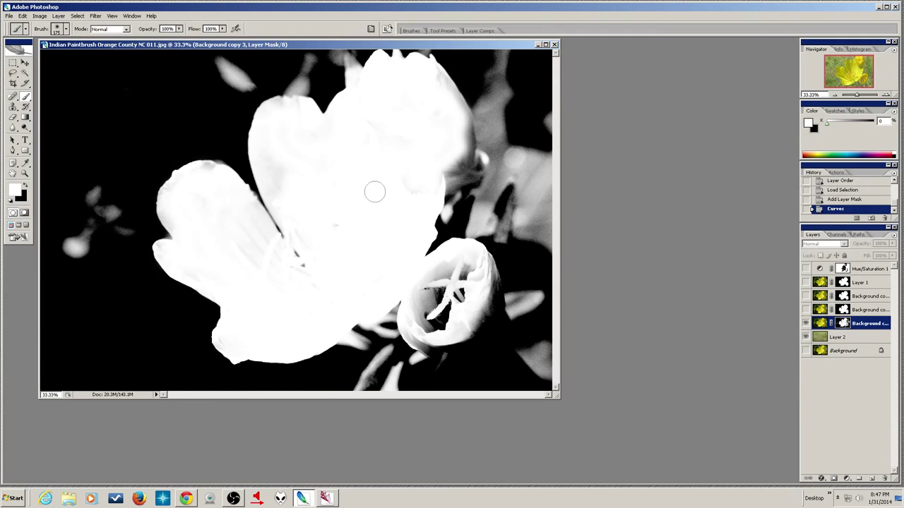
pyautogui.moveTo(440, 153)
pyautogui.mouseDown()
pyautogui.moveTo(442, 270)
pyautogui.moveTo(464, 264)
pyautogui.moveTo(463, 277)
pyautogui.moveTo(442, 328)
pyautogui.moveTo(422, 319)
pyautogui.moveTo(444, 302)
pyautogui.moveTo(437, 291)
pyautogui.moveTo(449, 294)
pyautogui.moveTo(432, 284)
pyautogui.moveTo(420, 308)
pyautogui.moveTo(424, 299)
pyautogui.moveTo(456, 313)
pyautogui.moveTo(471, 313)
pyautogui.moveTo(474, 273)
pyautogui.moveTo(484, 270)
pyautogui.moveTo(488, 286)
pyautogui.moveTo(478, 322)
pyautogui.moveTo(487, 318)
pyautogui.moveTo(453, 328)
pyautogui.moveTo(449, 296)
pyautogui.moveTo(428, 335)
pyautogui.mouseUp()
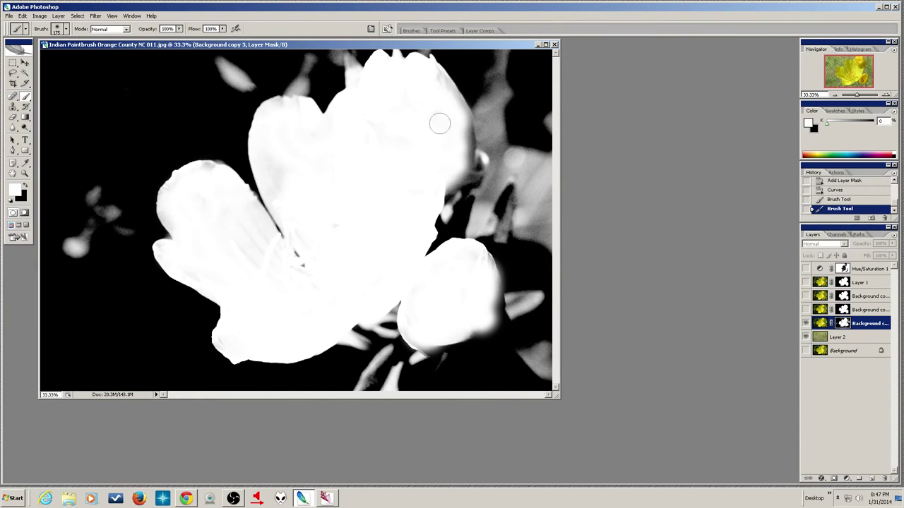
# Set the brush's blending mode to Overlay and paint white over the flower edges on the mask, down to the lower bud.
pyautogui.click(126, 30)
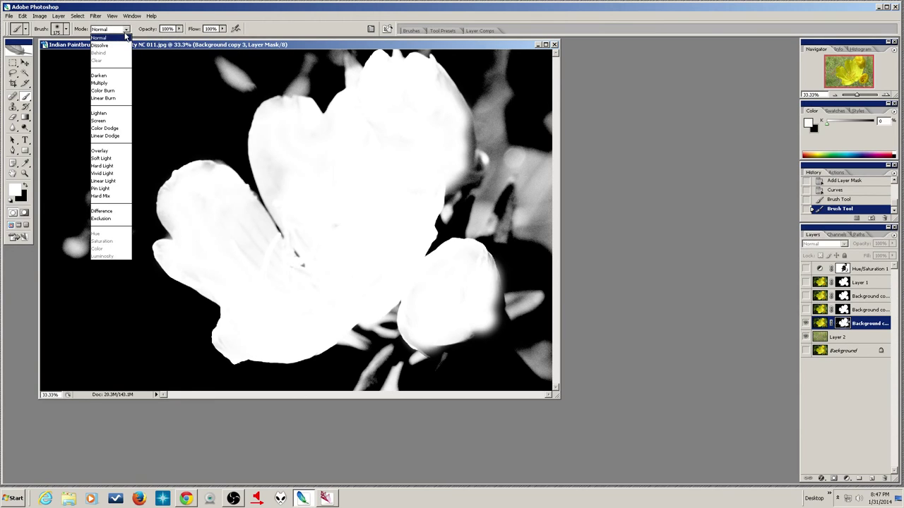
pyautogui.click(113, 151)
pyautogui.moveTo(206, 173)
pyautogui.mouseDown()
pyautogui.moveTo(171, 182)
pyautogui.moveTo(178, 175)
pyautogui.moveTo(162, 209)
pyautogui.moveTo(184, 240)
pyautogui.moveTo(162, 258)
pyautogui.moveTo(231, 309)
pyautogui.moveTo(220, 346)
pyautogui.moveTo(218, 331)
pyautogui.moveTo(235, 357)
pyautogui.moveTo(316, 352)
pyautogui.moveTo(330, 347)
pyautogui.moveTo(321, 341)
pyautogui.moveTo(355, 333)
pyautogui.moveTo(361, 345)
pyautogui.moveTo(327, 324)
pyautogui.moveTo(387, 308)
pyautogui.moveTo(398, 321)
pyautogui.moveTo(428, 313)
pyautogui.moveTo(406, 279)
pyautogui.moveTo(454, 265)
pyautogui.moveTo(461, 246)
pyautogui.moveTo(477, 252)
pyautogui.moveTo(490, 279)
pyautogui.moveTo(485, 289)
pyautogui.moveTo(472, 272)
pyautogui.moveTo(481, 313)
pyautogui.moveTo(442, 329)
pyautogui.moveTo(464, 319)
pyautogui.mouseUp()
# Paint black in Overlay mode over the gray background beside the lower bud, around the upper bud and above the large flower's upper petal.
pyautogui.press('x')
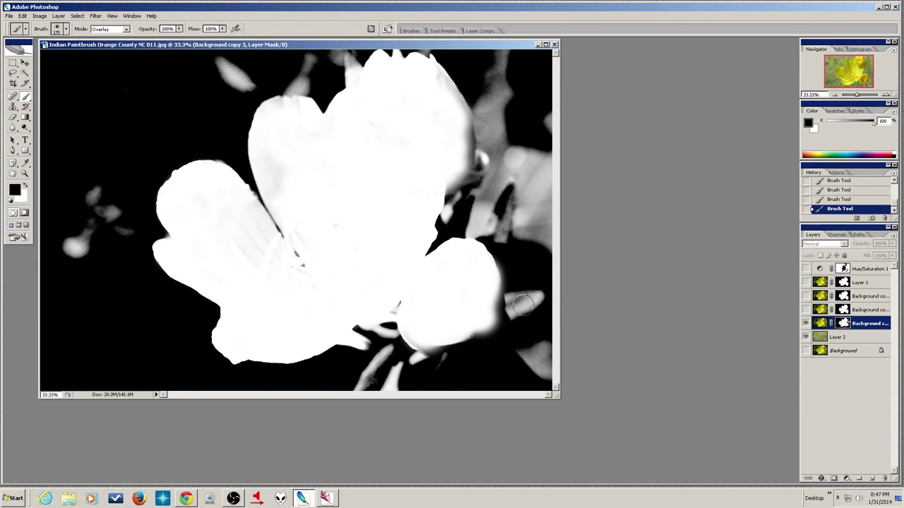
pyautogui.moveTo(507, 274)
pyautogui.mouseDown()
pyautogui.moveTo(503, 318)
pyautogui.moveTo(473, 353)
pyautogui.moveTo(528, 290)
pyautogui.moveTo(535, 307)
pyautogui.moveTo(518, 305)
pyautogui.mouseUp()
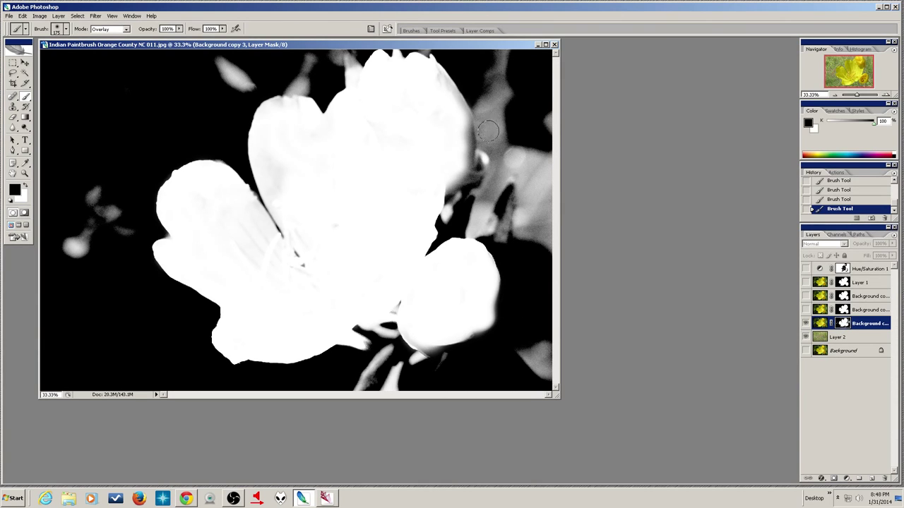
pyautogui.moveTo(486, 79)
pyautogui.mouseDown()
pyautogui.moveTo(491, 135)
pyautogui.moveTo(495, 88)
pyautogui.moveTo(504, 139)
pyautogui.moveTo(493, 62)
pyautogui.moveTo(500, 56)
pyautogui.moveTo(501, 155)
pyautogui.moveTo(490, 94)
pyautogui.moveTo(487, 121)
pyautogui.moveTo(502, 162)
pyautogui.moveTo(507, 136)
pyautogui.moveTo(463, 123)
pyautogui.moveTo(463, 168)
pyautogui.moveTo(467, 155)
pyautogui.moveTo(471, 164)
pyautogui.moveTo(471, 141)
pyautogui.moveTo(423, 65)
pyautogui.moveTo(360, 78)
pyautogui.mouseUp()
pyautogui.press('x')
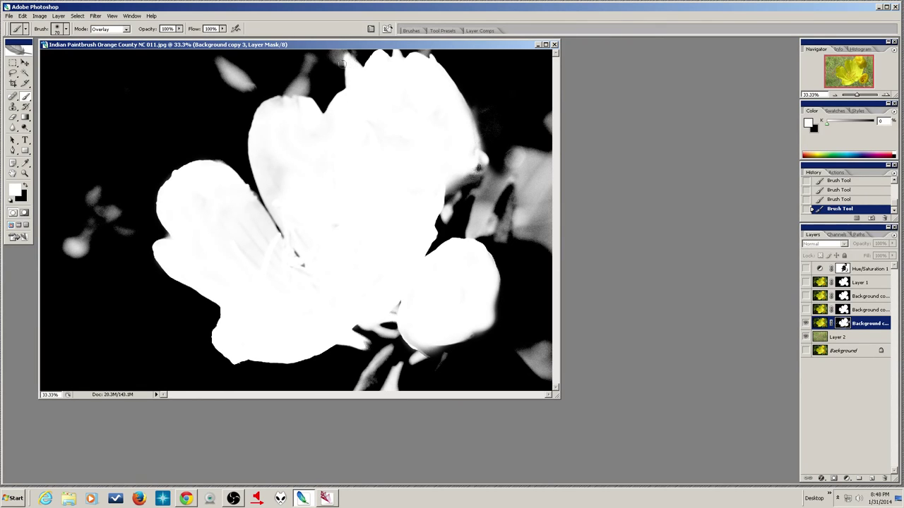
pyautogui.press('x')
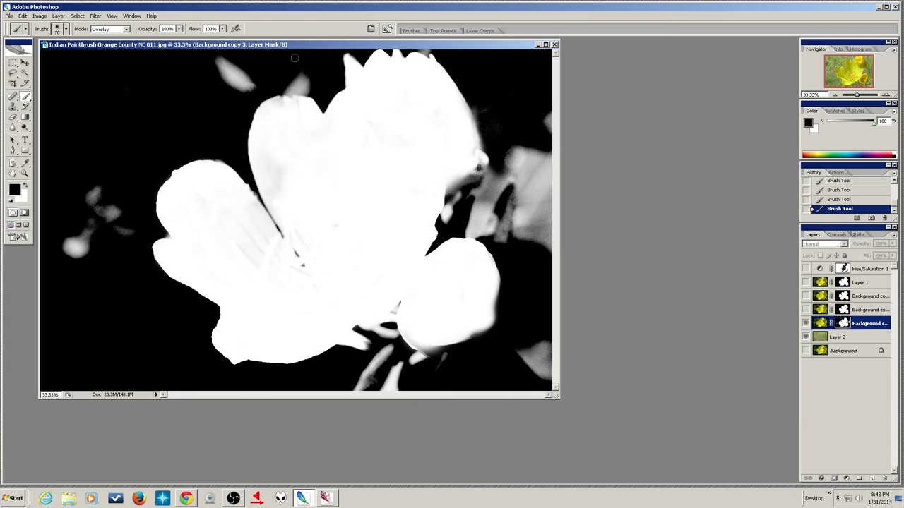
pyautogui.moveTo(308, 83); pyautogui.dragTo(295, 76)
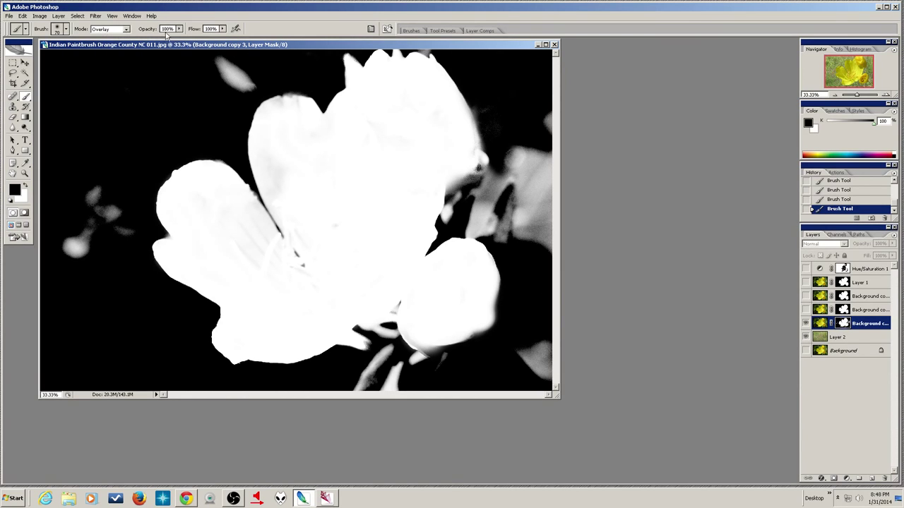
pyautogui.click(180, 29)
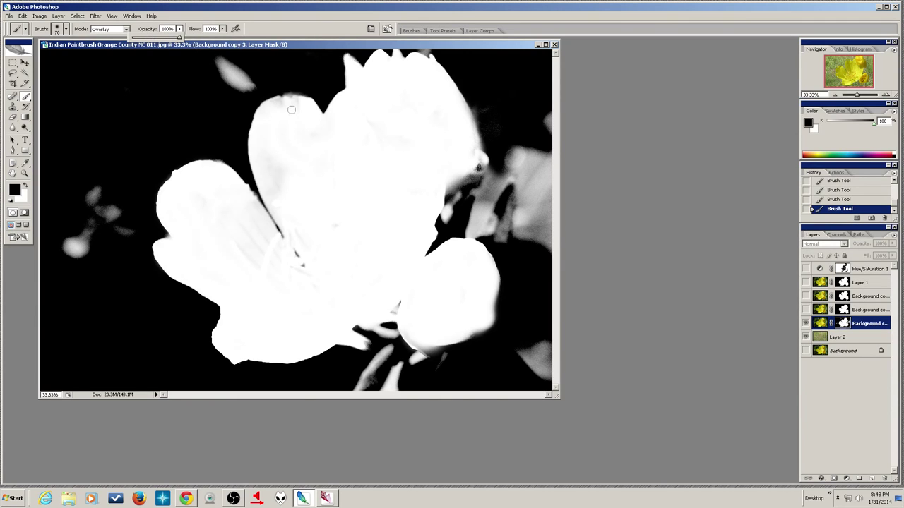
# Clean the petal and lower bud edges with alternating white and black Overlay strokes, and darken the gray stem area between the two buds.
pyautogui.press('x')
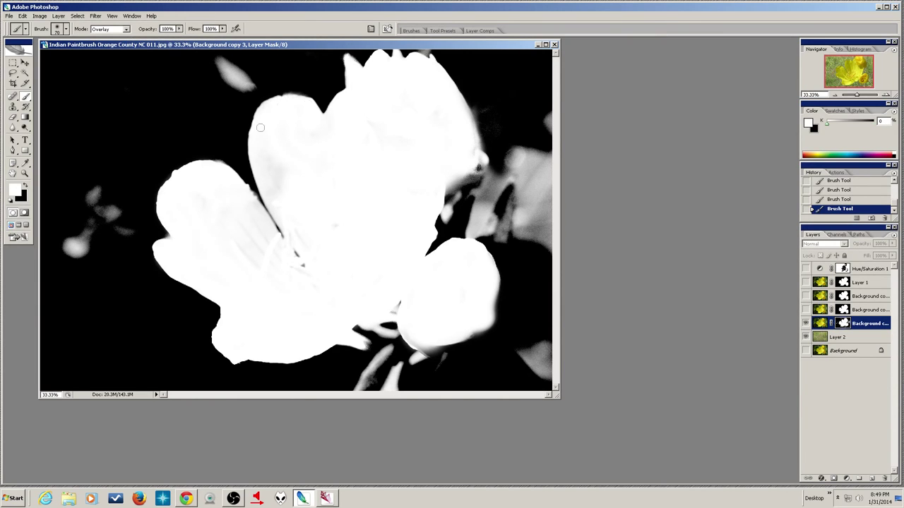
pyautogui.press('x')
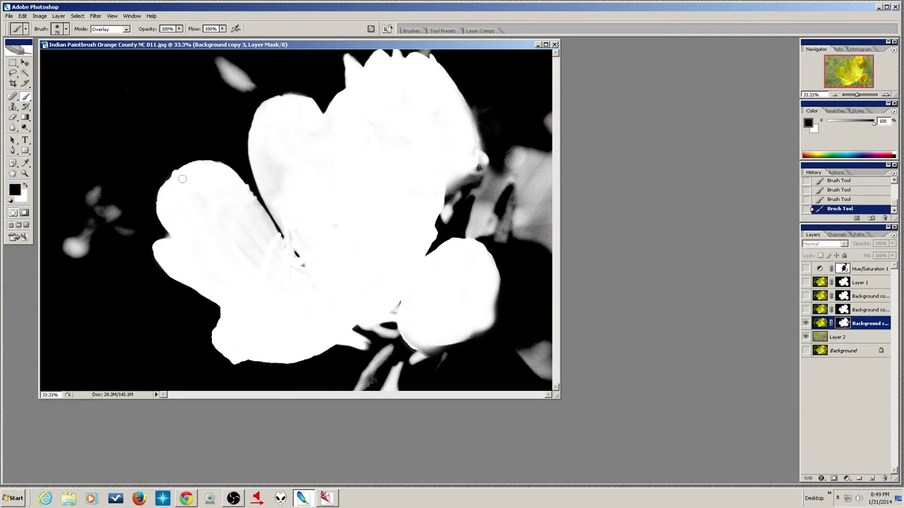
pyautogui.press('x')
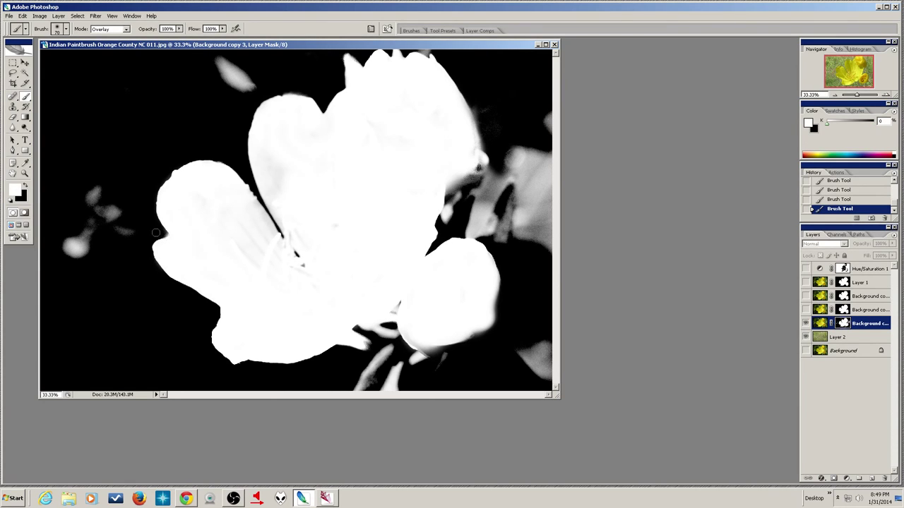
pyautogui.press('x')
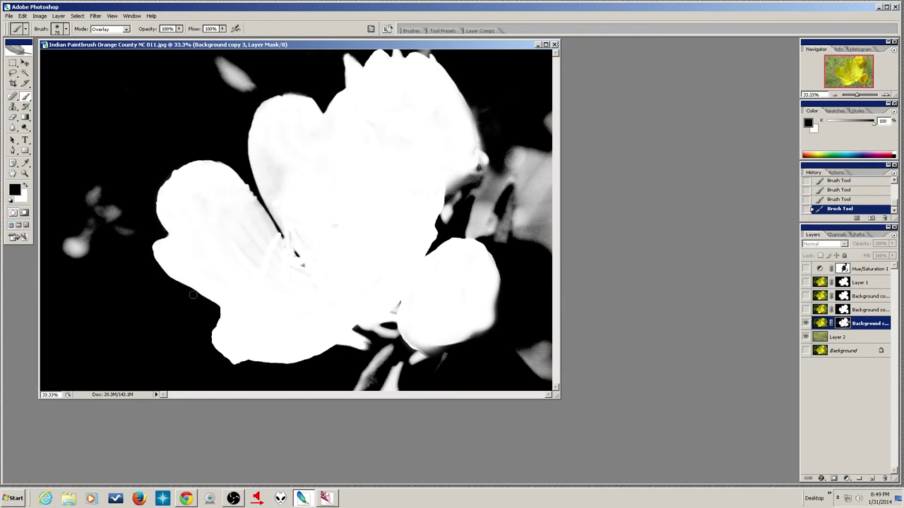
pyautogui.press('x')
pyautogui.press('x')
pyautogui.press('x')
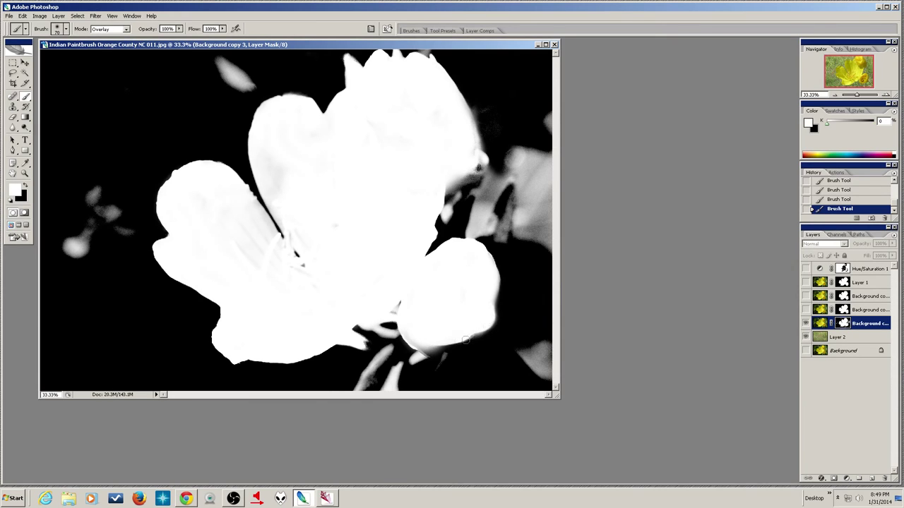
pyautogui.press('x')
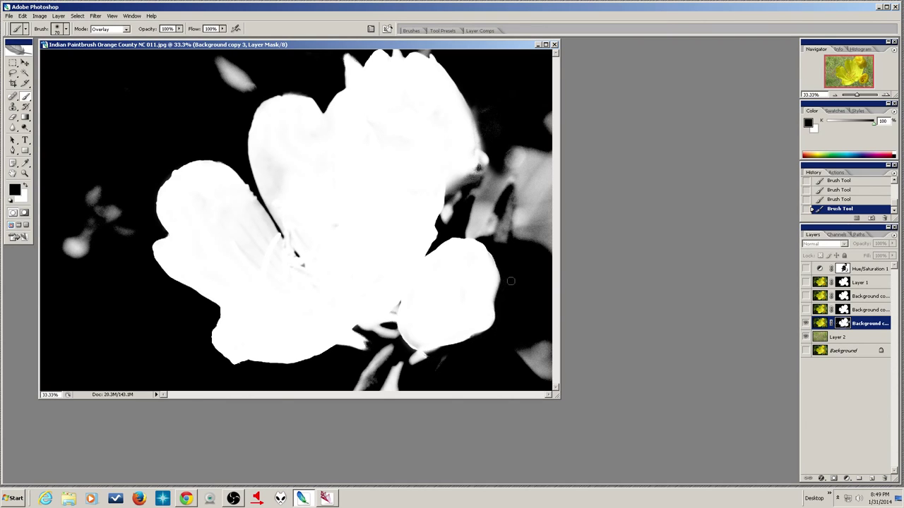
pyautogui.moveTo(488, 187)
pyautogui.mouseDown()
pyautogui.moveTo(468, 199)
pyautogui.moveTo(487, 188)
pyautogui.moveTo(468, 233)
pyautogui.moveTo(493, 234)
pyautogui.moveTo(473, 227)
pyautogui.moveTo(483, 230)
pyautogui.moveTo(476, 208)
pyautogui.mouseUp()
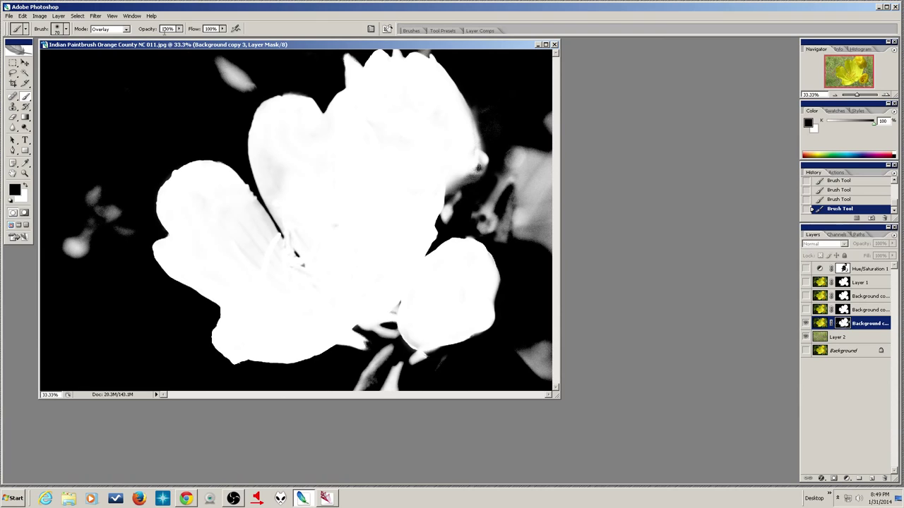
# Set the brush to Normal mode and 250 px, and paint black over the stray gray patches in the mask's outer background.
pyautogui.click(127, 33)
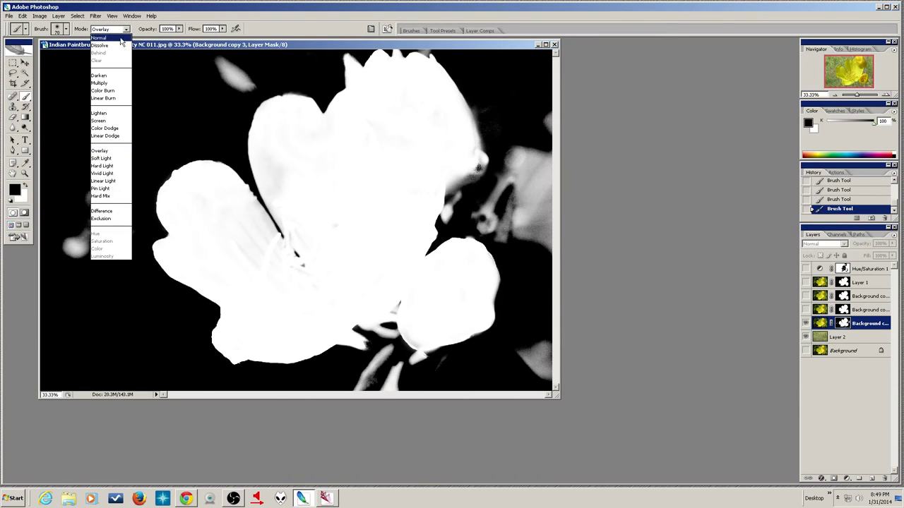
pyautogui.click(123, 41)
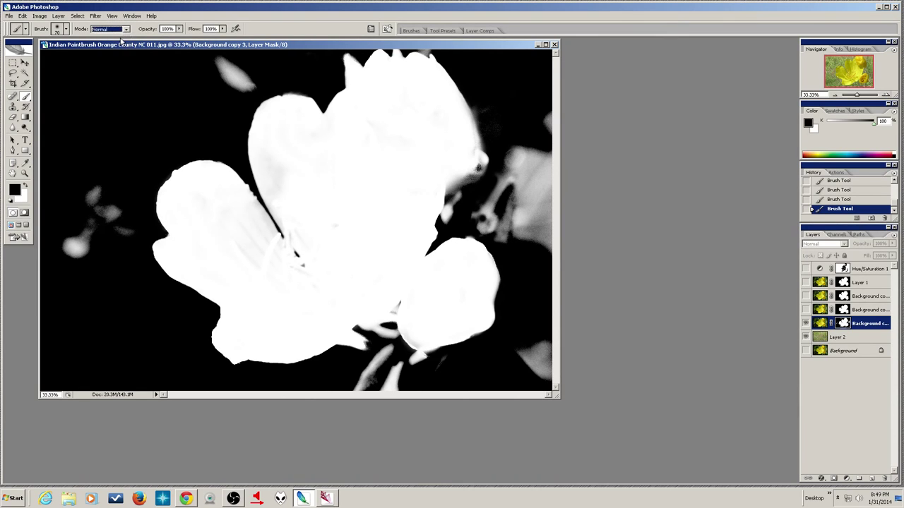
pyautogui.click(94, 199)
pyautogui.press(']')
pyautogui.press(']')
pyautogui.press(']')
pyautogui.press(']')
pyautogui.moveTo(91, 195)
pyautogui.mouseDown()
pyautogui.moveTo(109, 210)
pyautogui.moveTo(120, 228)
pyautogui.moveTo(97, 195)
pyautogui.moveTo(72, 236)
pyautogui.mouseUp()
pyautogui.moveTo(178, 91)
pyautogui.mouseDown()
pyautogui.moveTo(265, 71)
pyautogui.moveTo(200, 90)
pyautogui.moveTo(251, 76)
pyautogui.moveTo(223, 85)
pyautogui.moveTo(233, 56)
pyautogui.mouseUp()
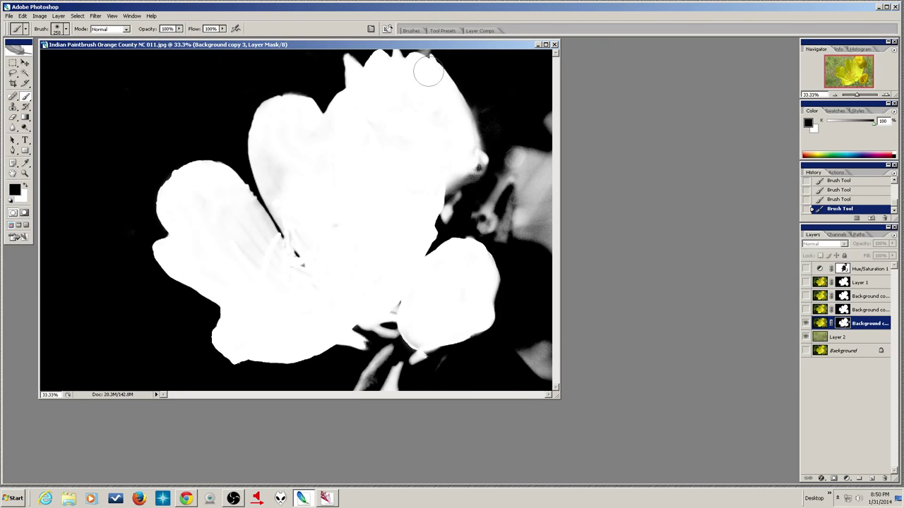
pyautogui.moveTo(516, 107)
pyautogui.mouseDown()
pyautogui.moveTo(527, 162)
pyautogui.moveTo(532, 139)
pyautogui.moveTo(518, 170)
pyautogui.moveTo(523, 165)
pyautogui.moveTo(513, 164)
pyautogui.moveTo(484, 214)
pyautogui.moveTo(502, 223)
pyautogui.moveTo(481, 215)
pyautogui.moveTo(507, 226)
pyautogui.moveTo(540, 208)
pyautogui.moveTo(537, 224)
pyautogui.moveTo(522, 213)
pyautogui.moveTo(548, 168)
pyautogui.moveTo(547, 149)
pyautogui.moveTo(545, 243)
pyautogui.moveTo(521, 245)
pyautogui.moveTo(515, 230)
pyautogui.moveTo(489, 220)
pyautogui.moveTo(533, 255)
pyautogui.moveTo(531, 370)
pyautogui.moveTo(523, 337)
pyautogui.moveTo(524, 355)
pyautogui.moveTo(538, 335)
pyautogui.moveTo(545, 382)
pyautogui.moveTo(445, 369)
pyautogui.mouseUp()
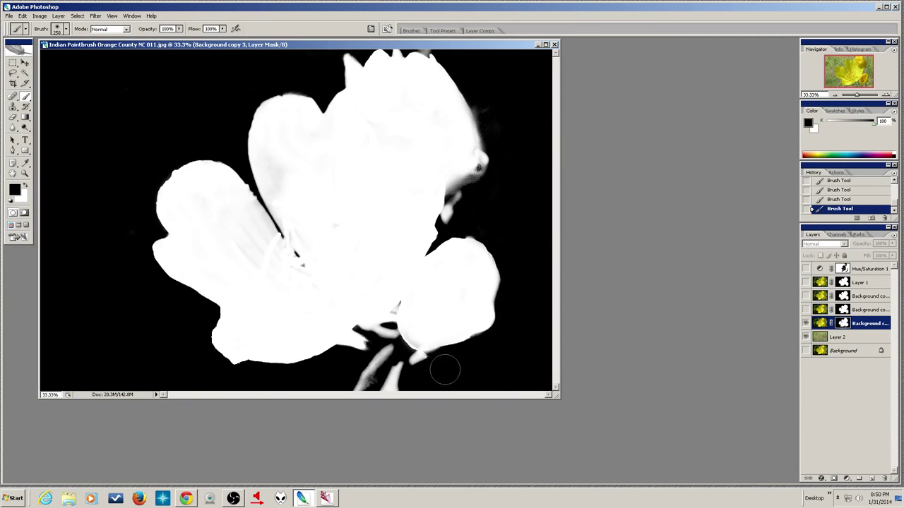
pyautogui.moveTo(486, 99); pyautogui.dragTo(499, 137)
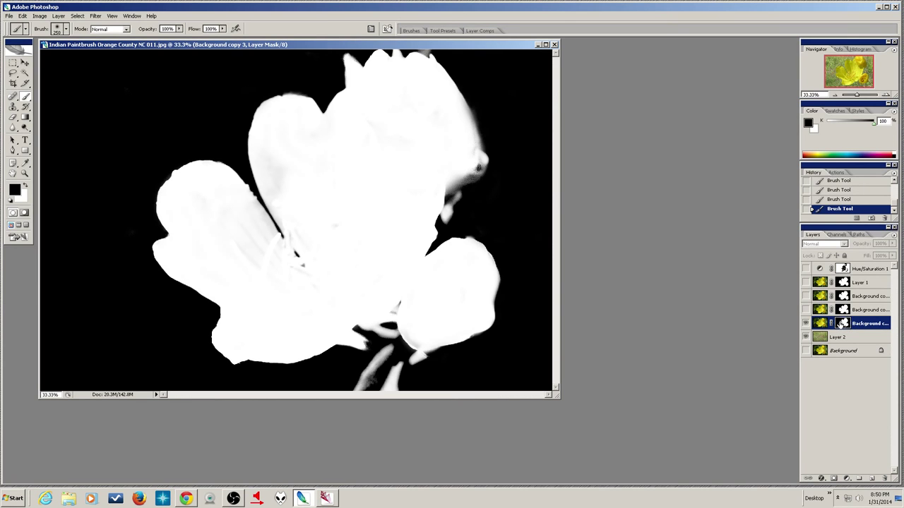
# Return to the composite image and review the cutout along with its mask in the channel list.
pyautogui.keyDown('alt'); pyautogui.click(839, 324); pyautogui.keyUp('alt')
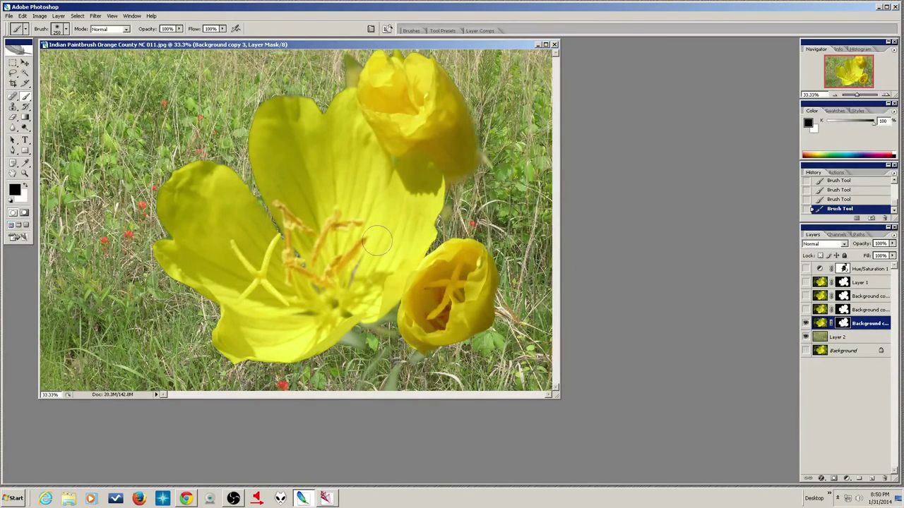
pyautogui.press('x')
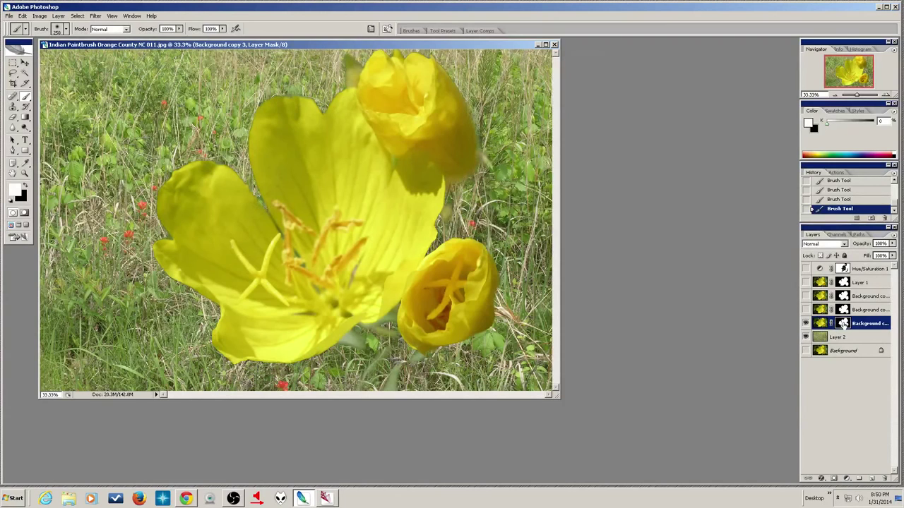
pyautogui.click(838, 235)
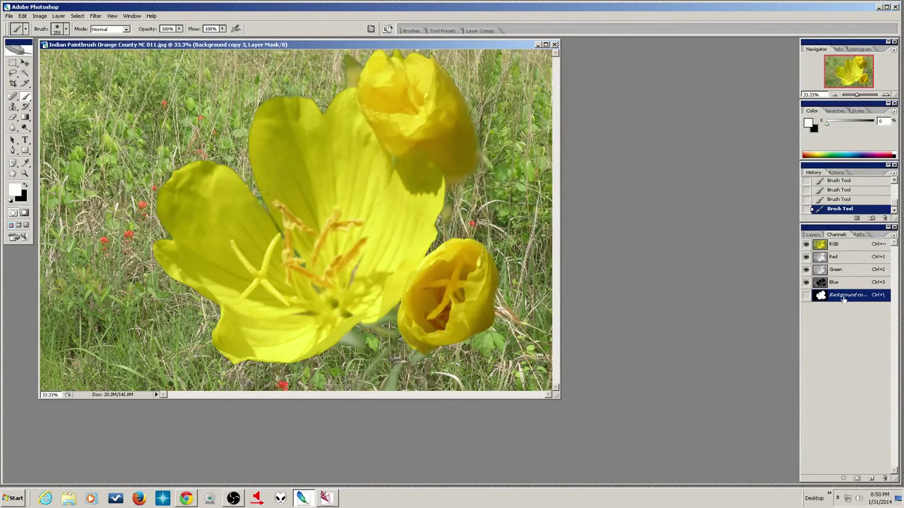
pyautogui.click(813, 235)
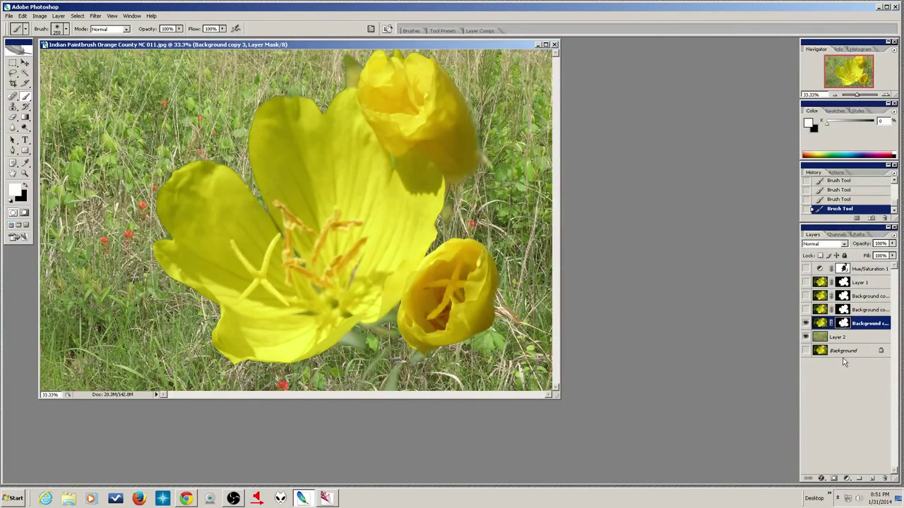
pyautogui.click(836, 235)
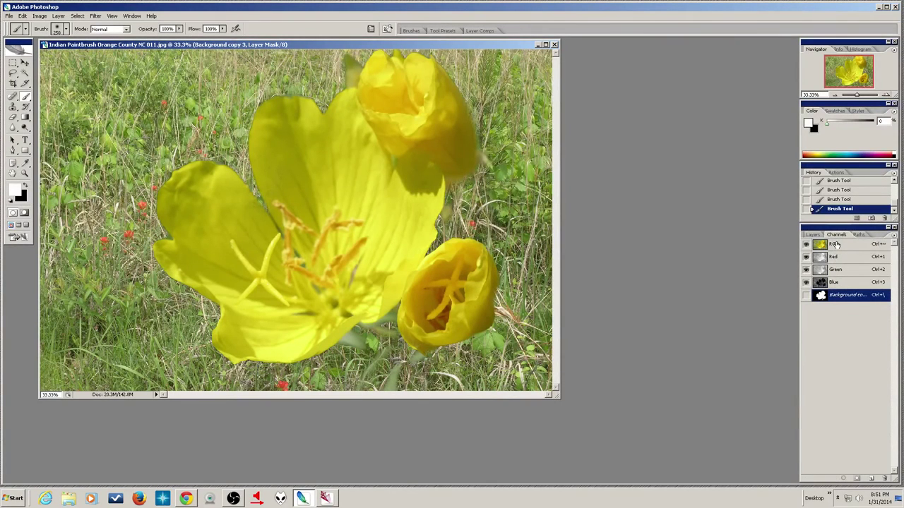
pyautogui.click(813, 235)
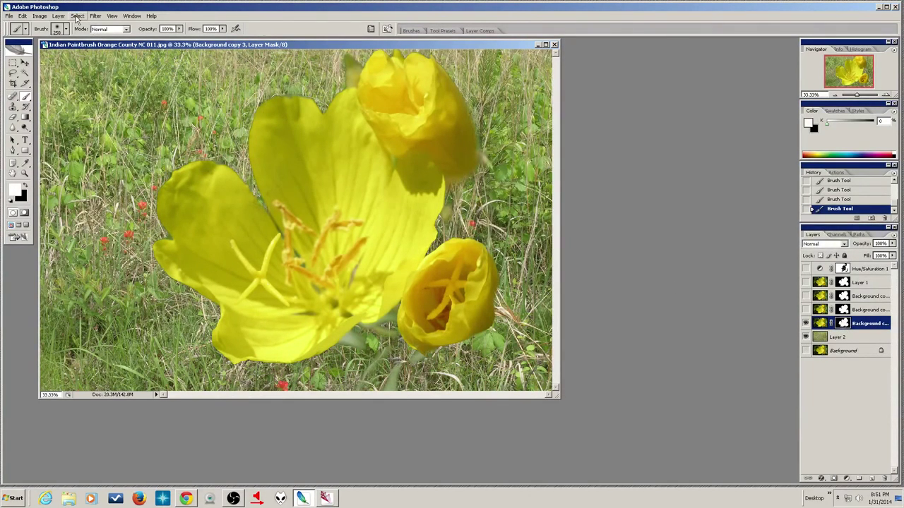
pyautogui.click(39, 18)
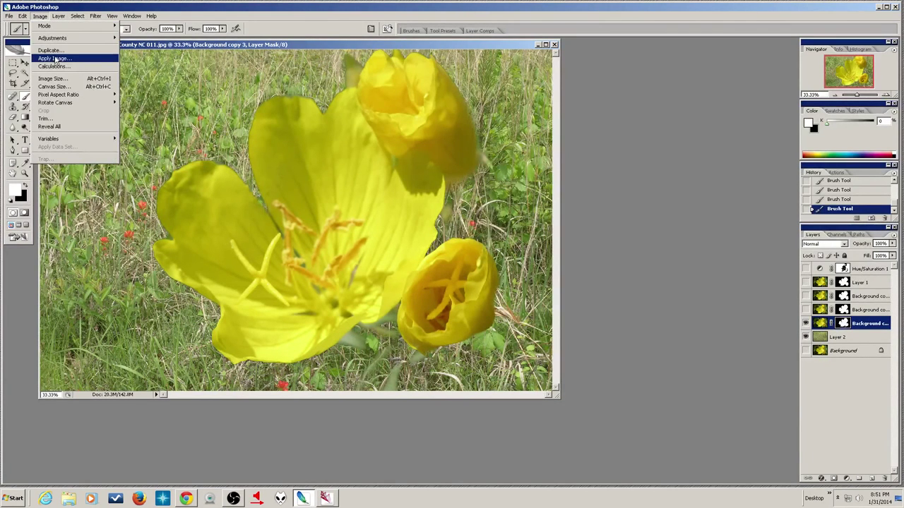
pyautogui.moveTo(69, 38)
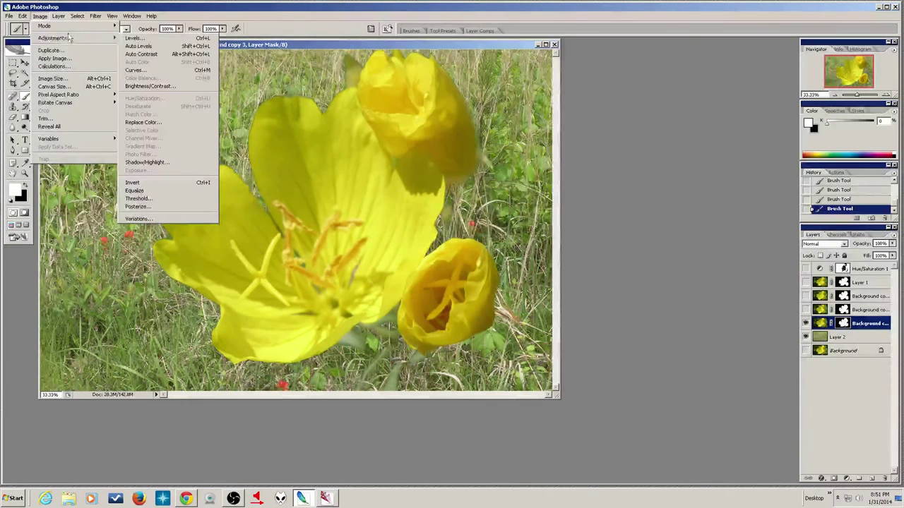
pyautogui.click(159, 73)
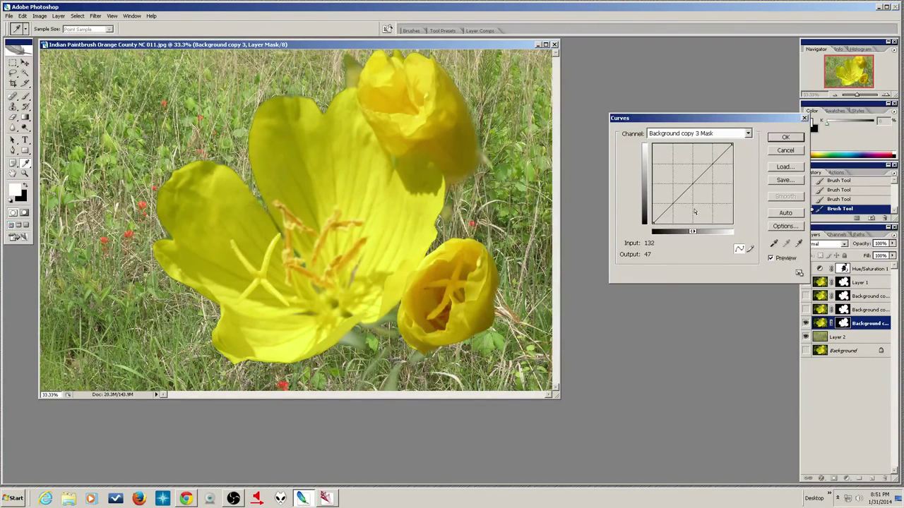
pyautogui.click(786, 151)
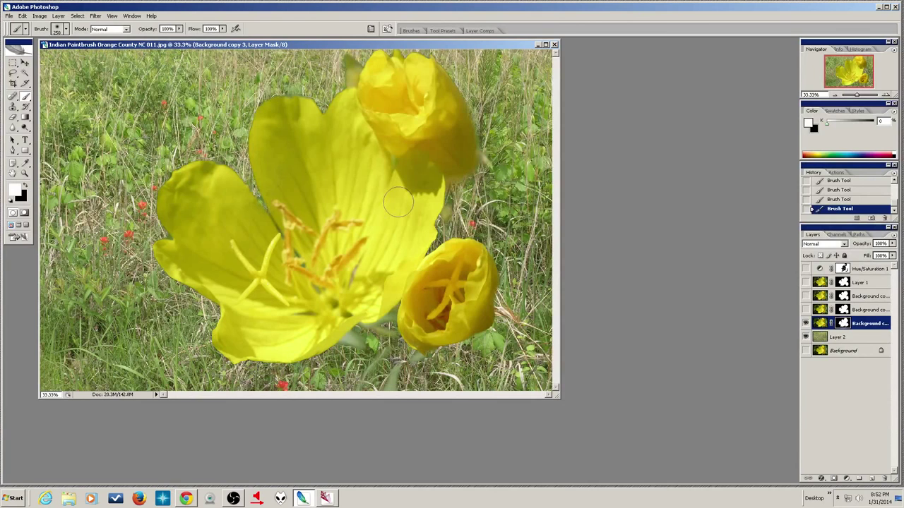
# Set the brush to Overlay mode with its hardness at the maximum, and maximize the image window.
pyautogui.click(120, 29)
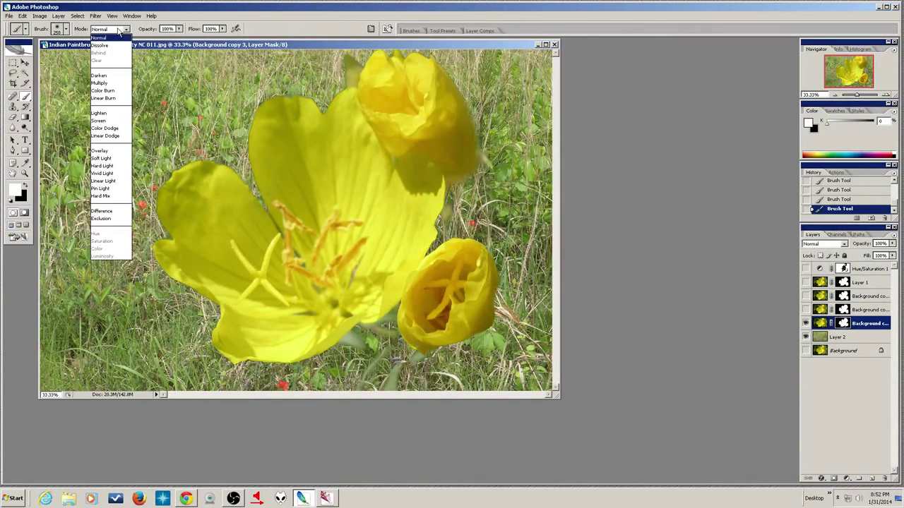
pyautogui.click(108, 152)
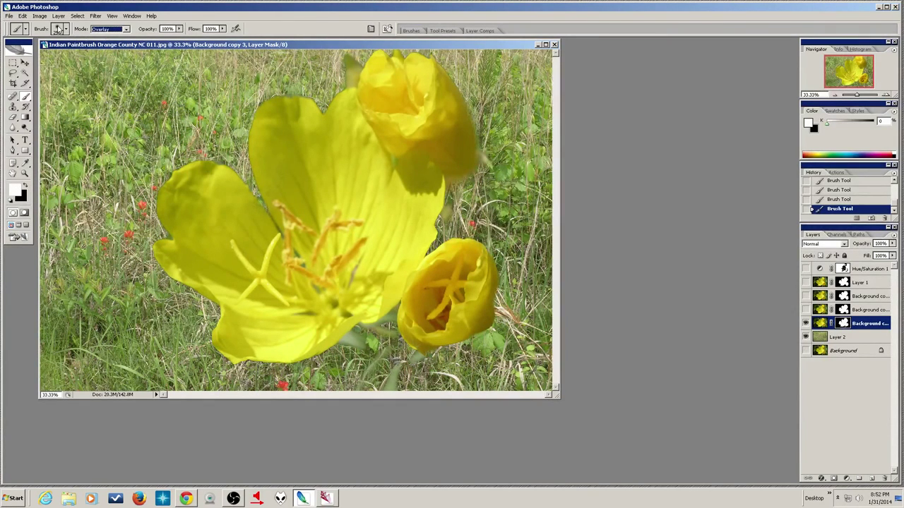
pyautogui.click(60, 30)
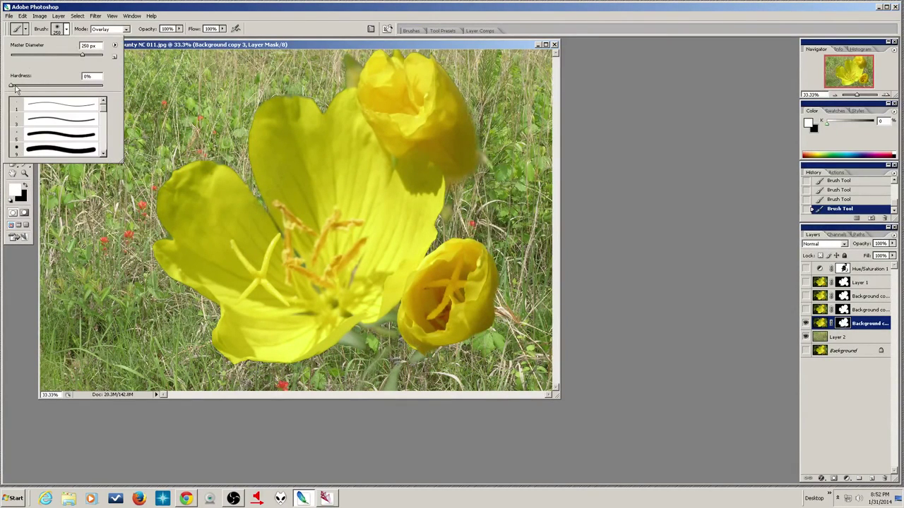
pyautogui.moveTo(13, 87); pyautogui.dragTo(127, 89)
pyautogui.click(218, 47)
pyautogui.doubleClick(218, 47)
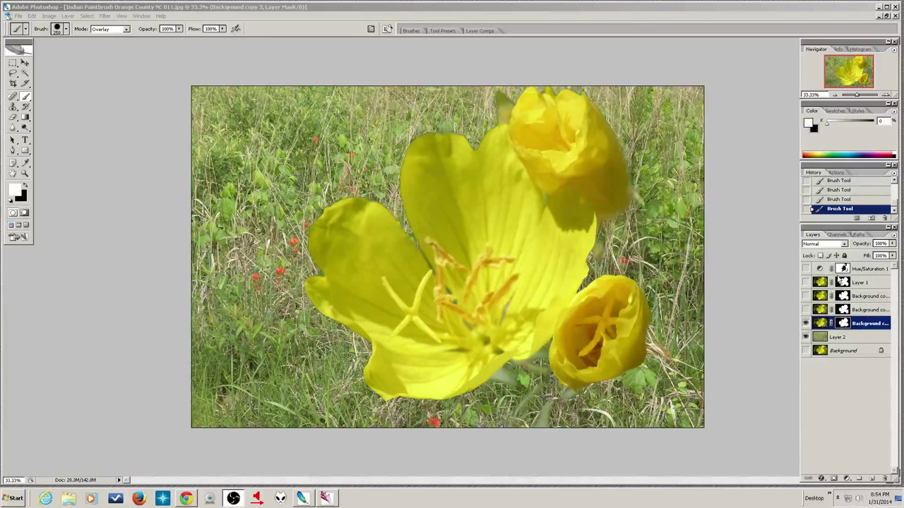
# Duplicate the image with merged layers only, and close the flattened copy without saving it.
pyautogui.click(49, 16)
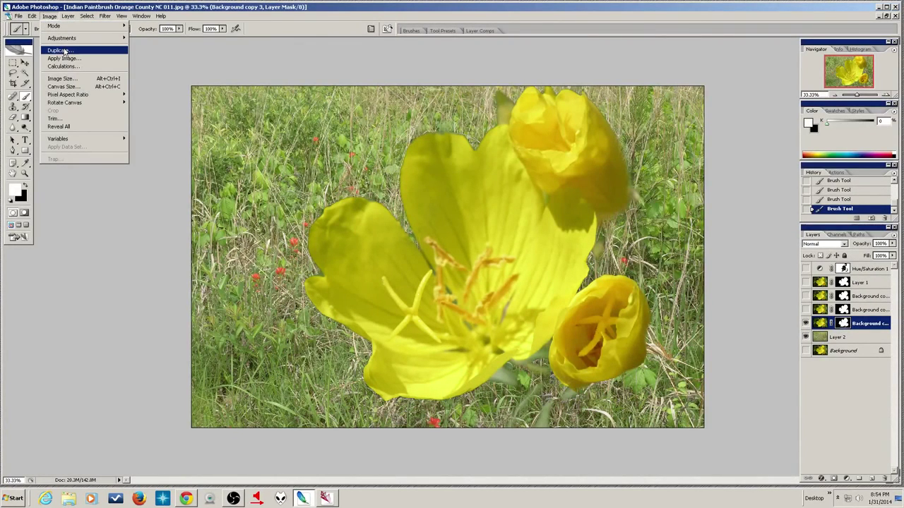
pyautogui.click(60, 51)
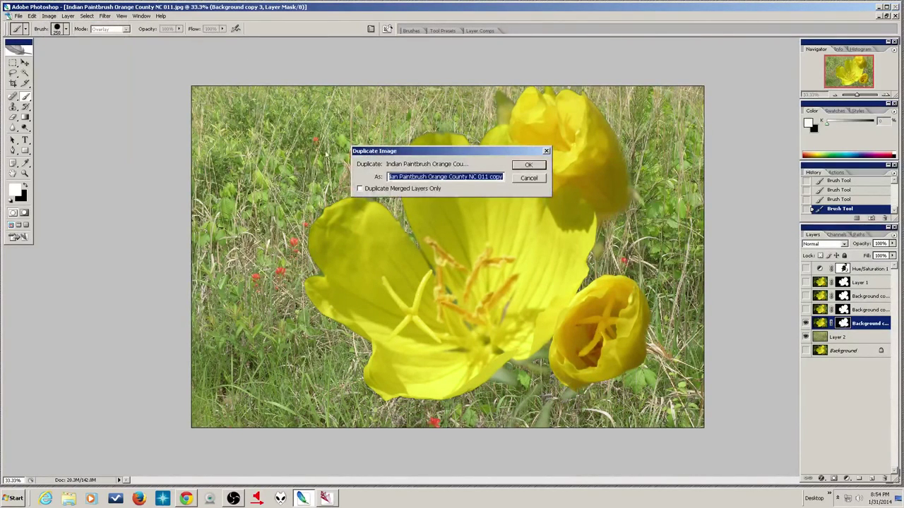
pyautogui.click(360, 188)
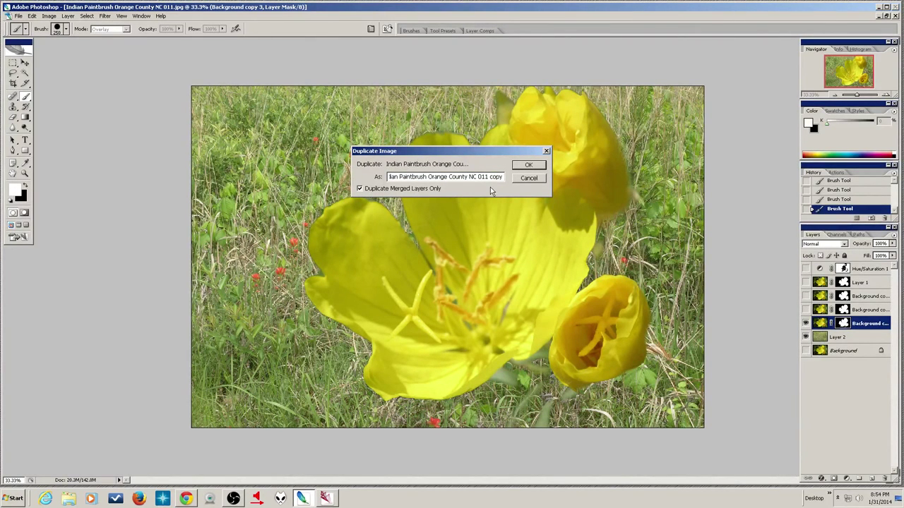
pyautogui.click(534, 167)
pyautogui.click(534, 167)
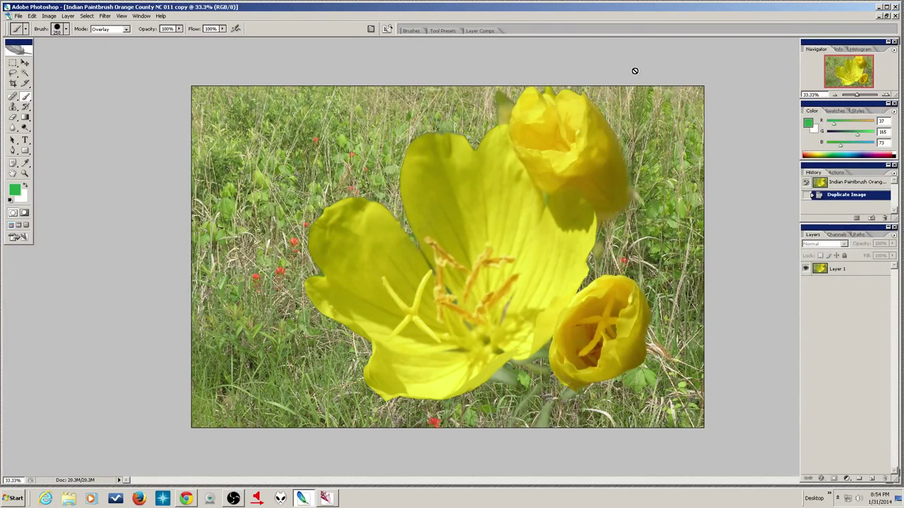
pyautogui.click(895, 15)
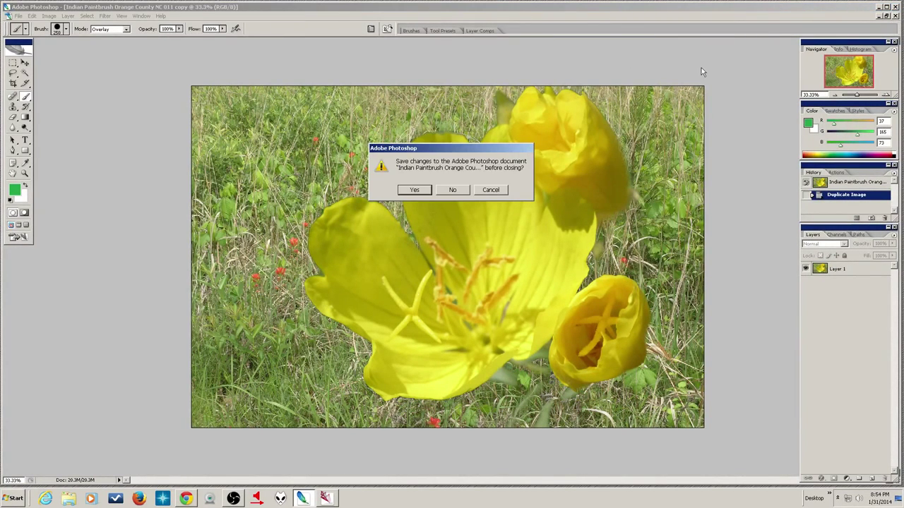
pyautogui.click(458, 189)
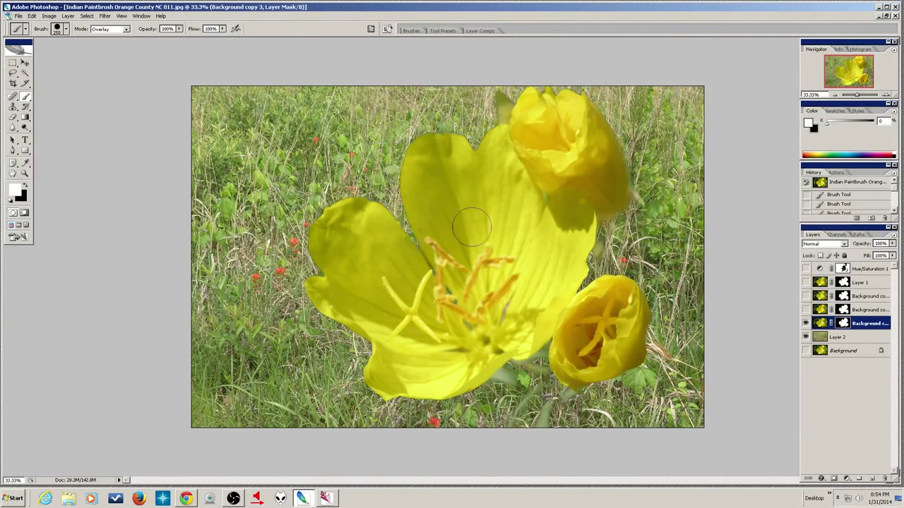